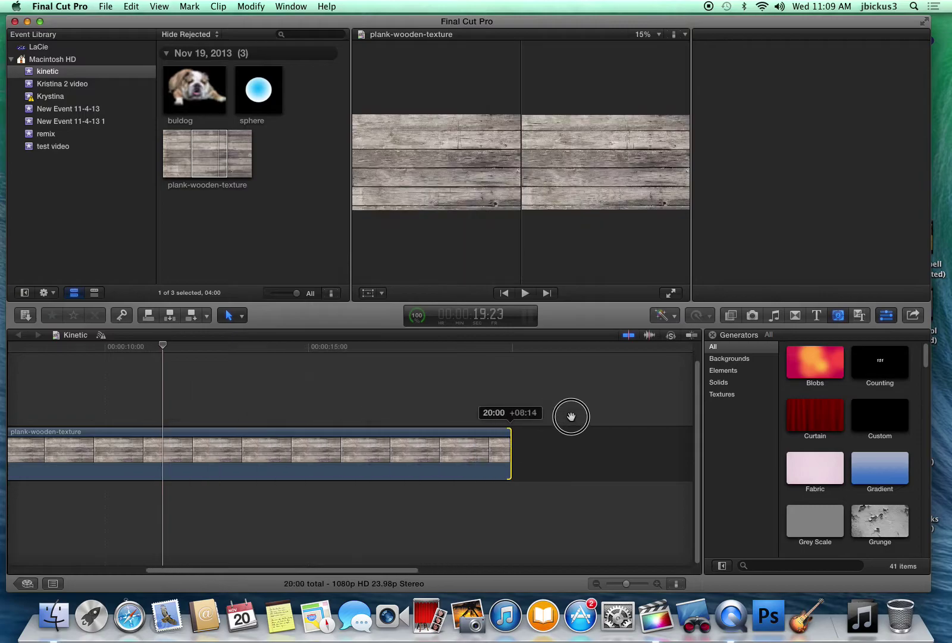
# Step: Import at 2.tif from the Desktop into the existing kinetic event
pyautogui.press('super+4')
pyautogui.rightClick(213, 222)
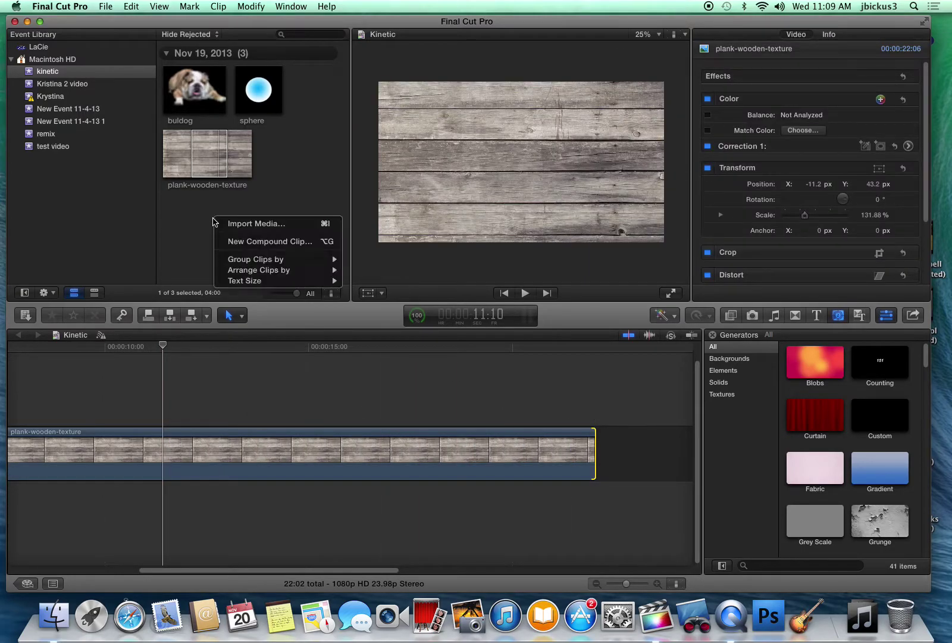
pyautogui.click(250, 229)
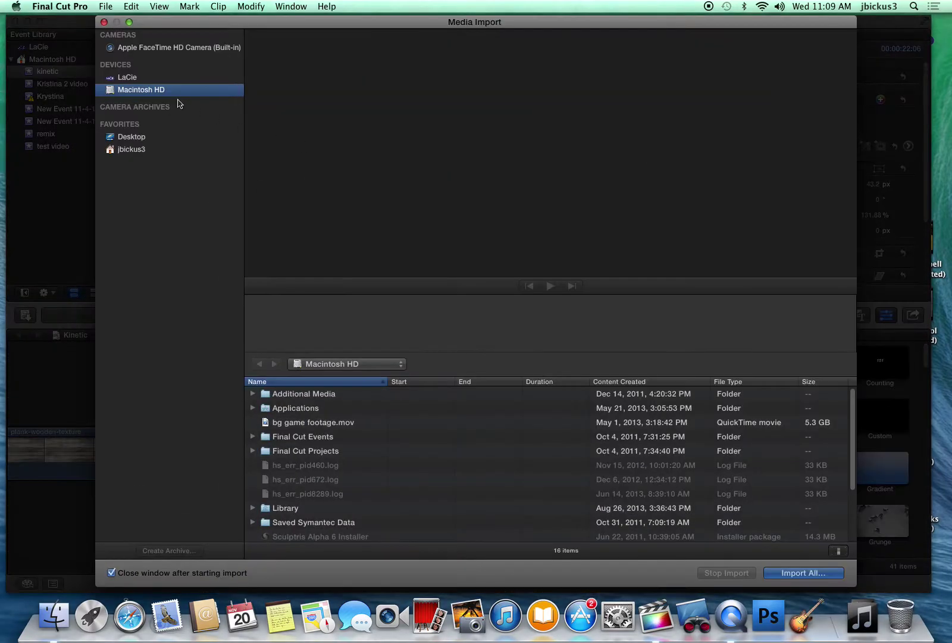
pyautogui.click(140, 139)
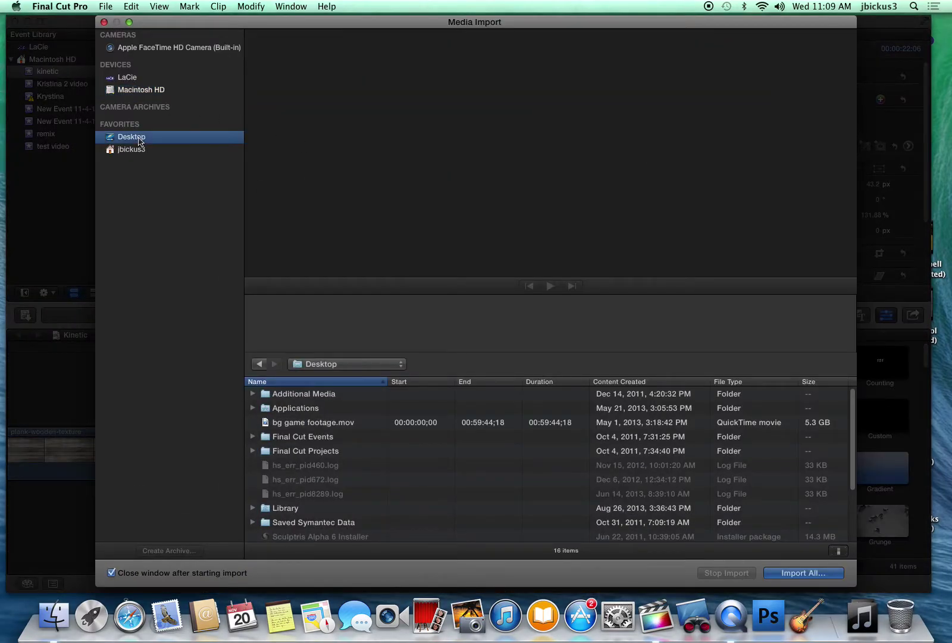
pyautogui.click(298, 394)
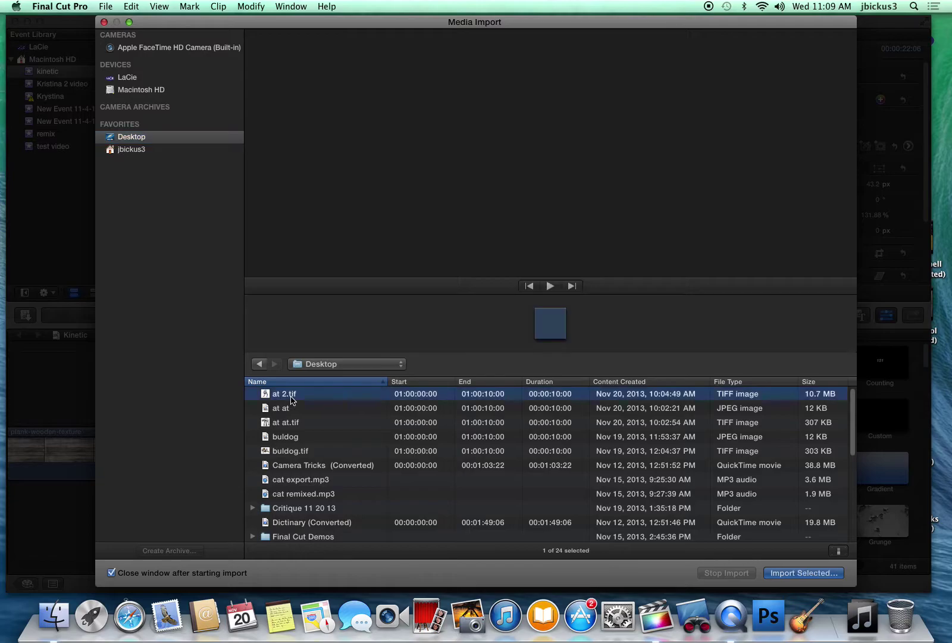
pyautogui.click(818, 573)
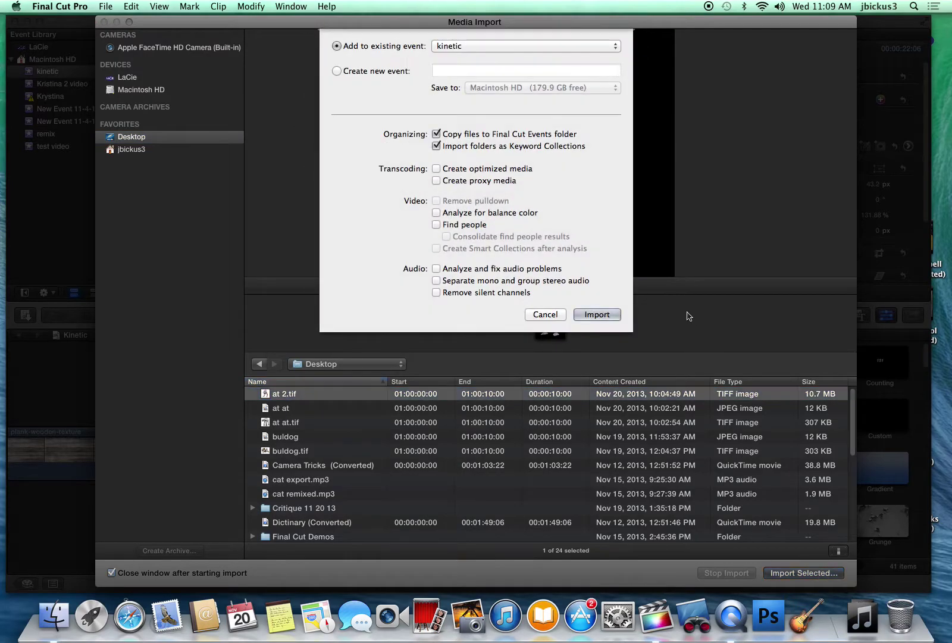
pyautogui.click(597, 315)
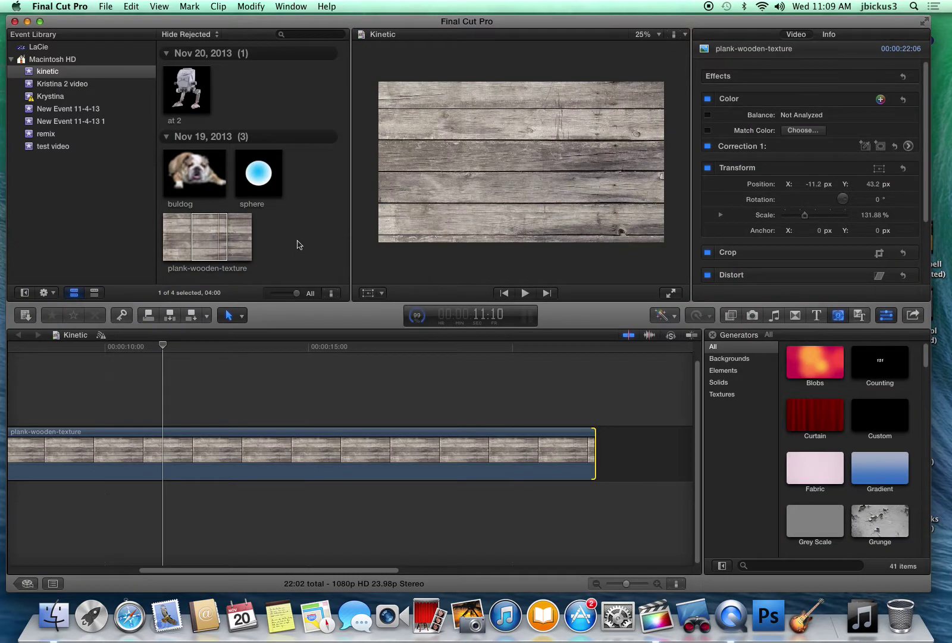
# Step: Import at at.tif from the Desktop into the kinetic event and select the imported walker image
pyautogui.rightClick(298, 244)
pyautogui.click(321, 249)
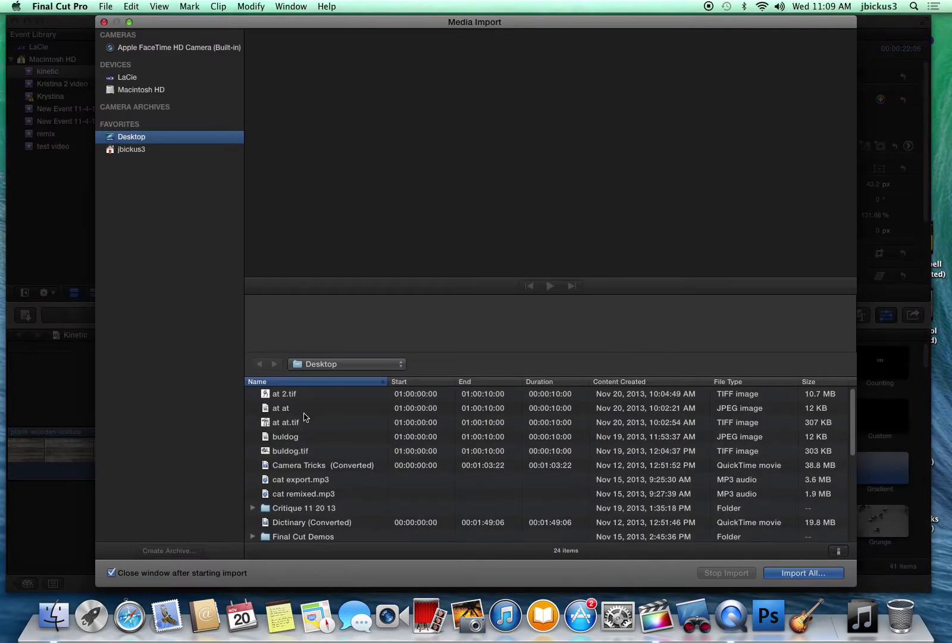
pyautogui.click(291, 424)
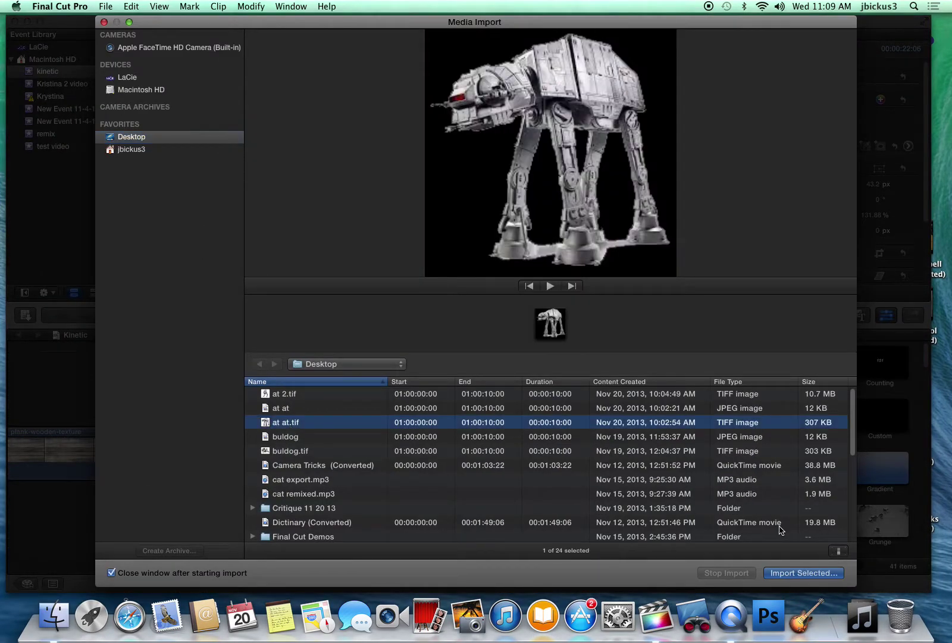
pyautogui.click(791, 573)
pyautogui.click(601, 314)
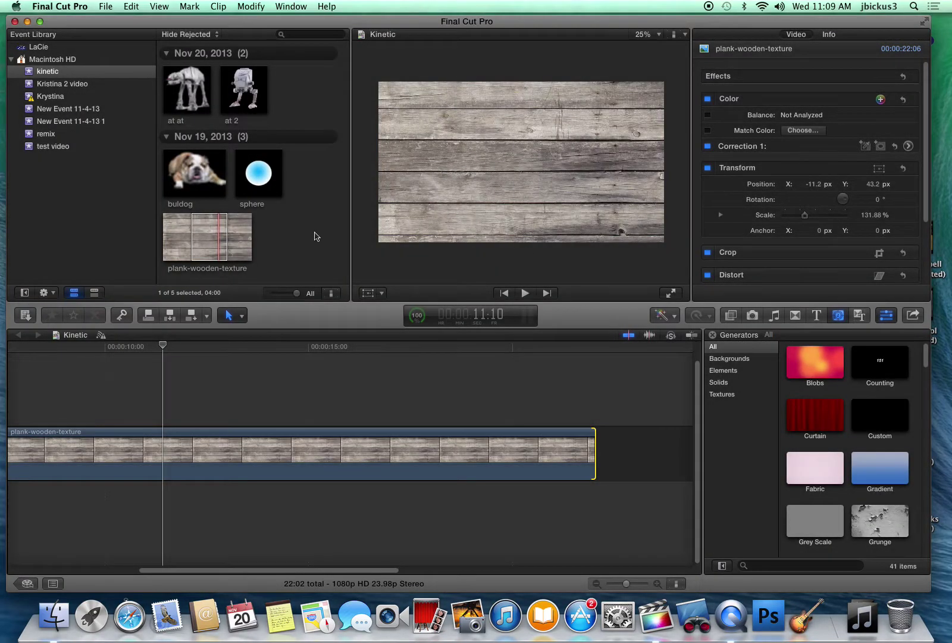
pyautogui.click(172, 90)
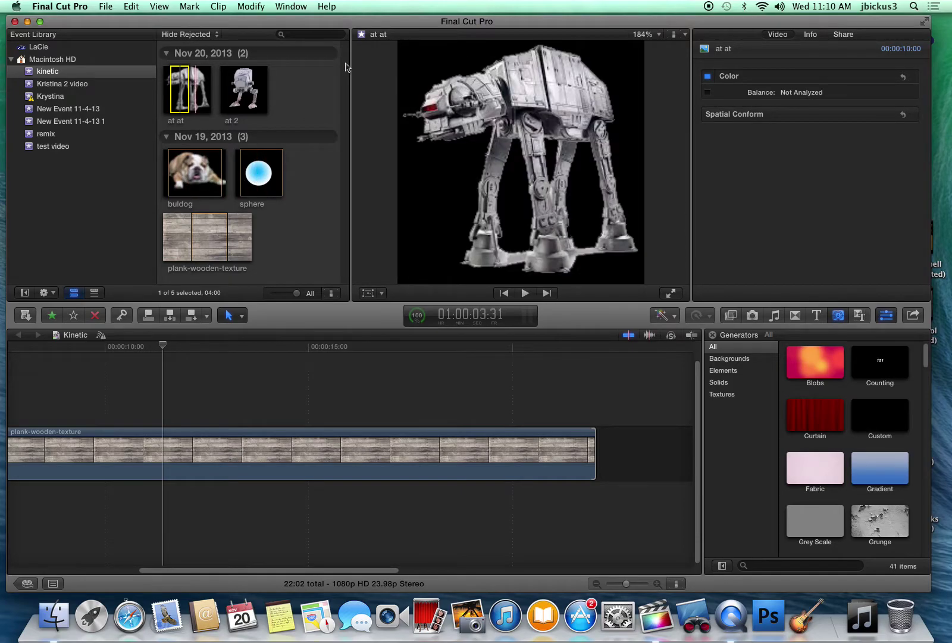
# Step: Open the LaCie drive in Finder and look through its Downloaded Video Examps and Professional Video Examps folders for audio
pyautogui.moveTo(307, 28); pyautogui.dragTo(205, 37)
pyautogui.click(911, 41)
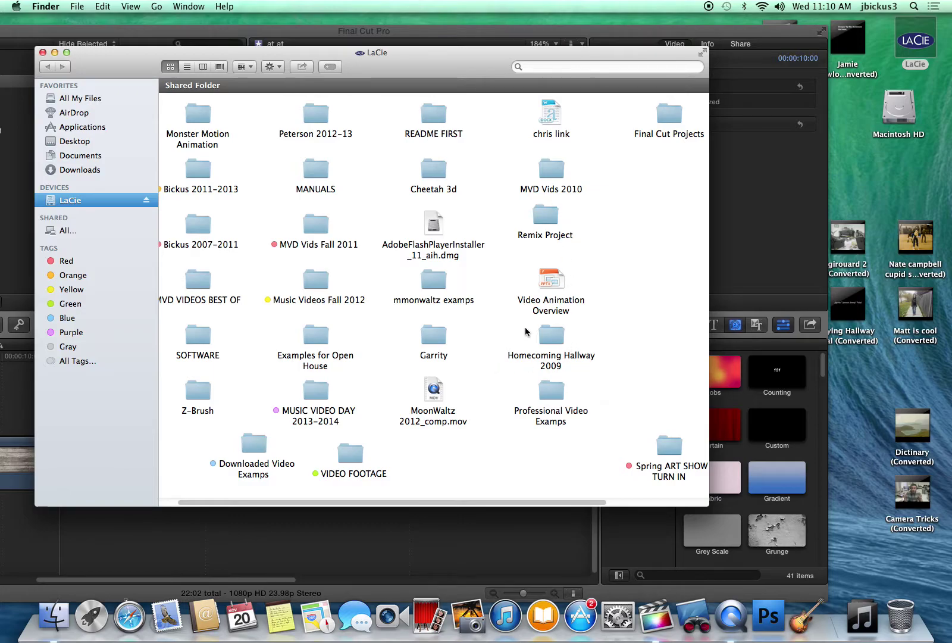
pyautogui.hscroll(1, 526, 331)
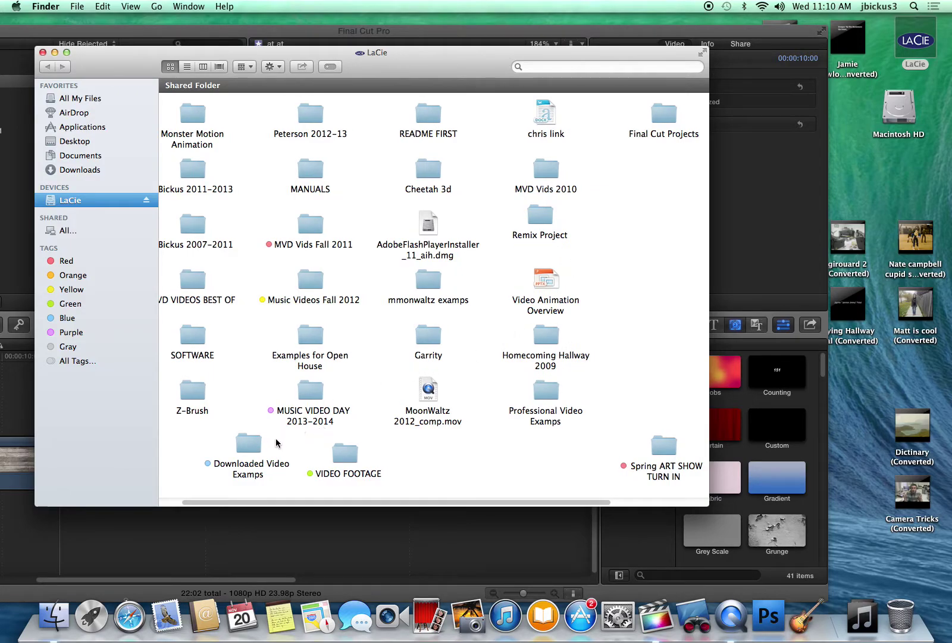
pyautogui.doubleClick(246, 444)
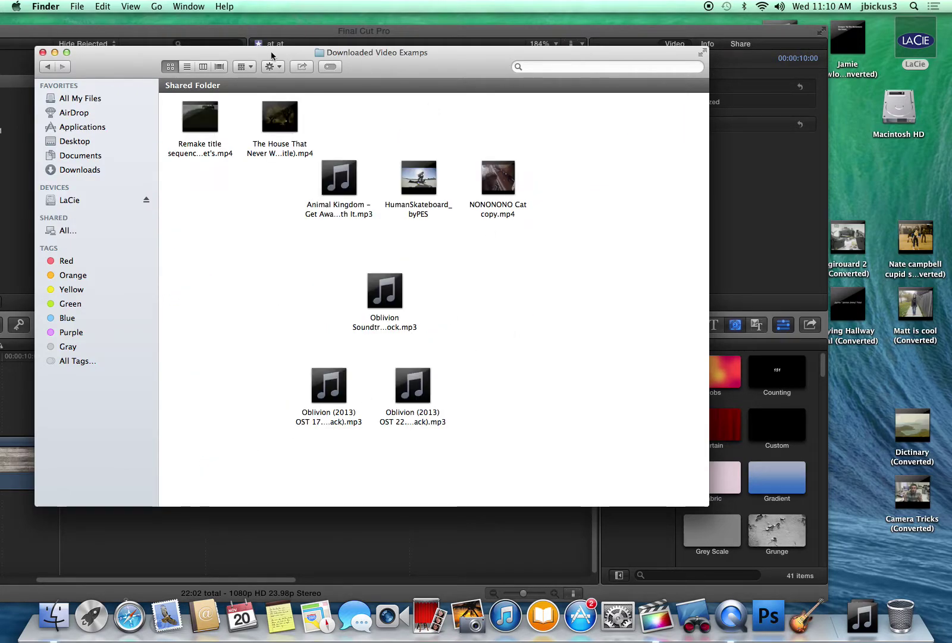
pyautogui.click(45, 67)
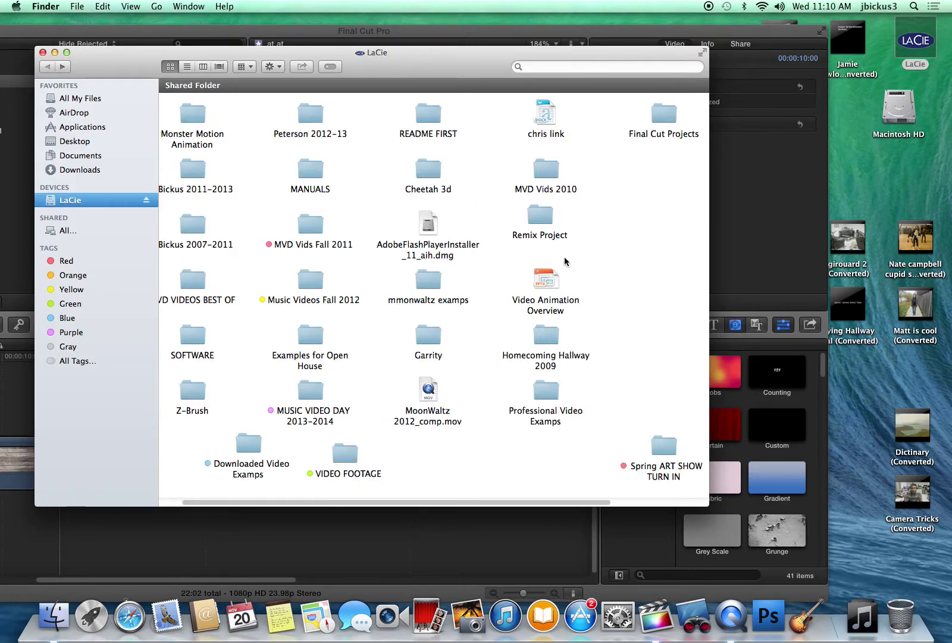
pyautogui.doubleClick(544, 391)
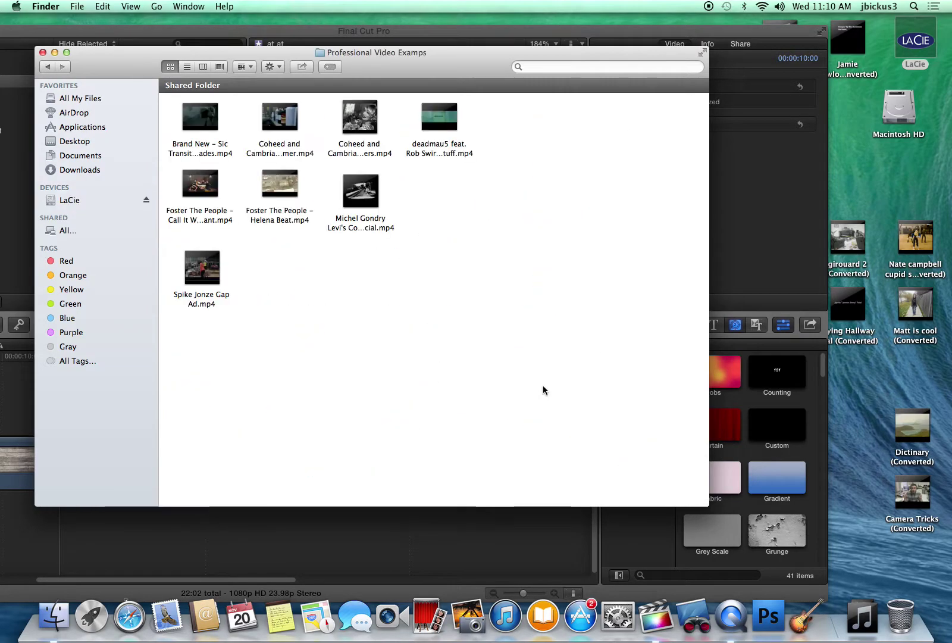
pyautogui.click(47, 68)
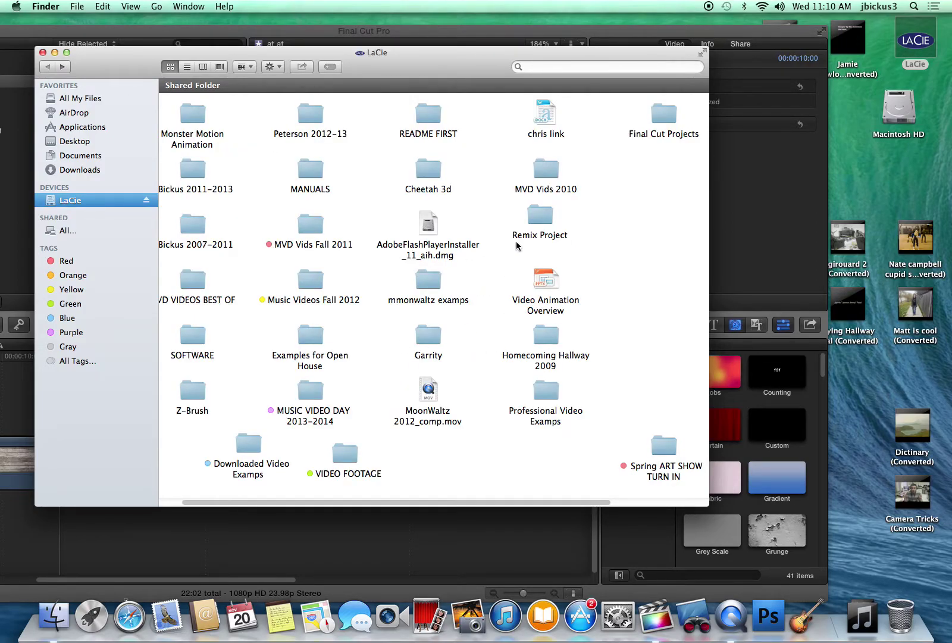
pyautogui.hscroll(5, 535, 221)
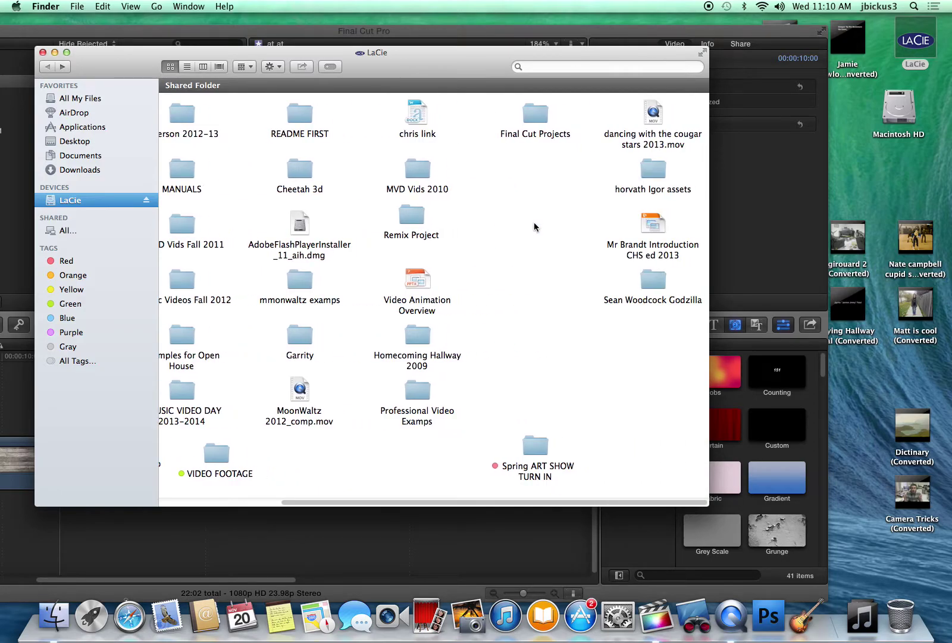
pyautogui.hscroll(-6, 534, 234)
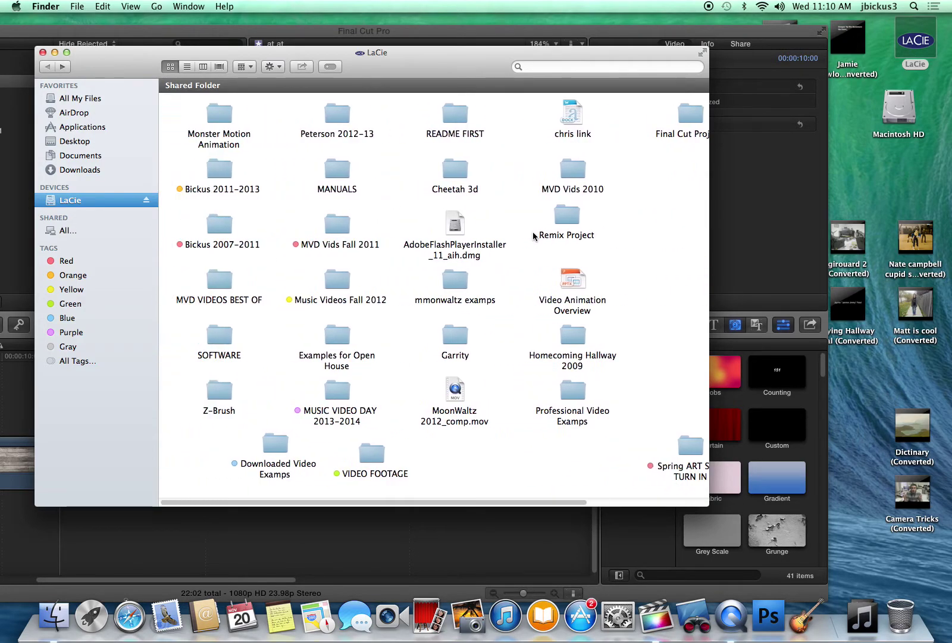
# Step: Add Luke, I Am Your Father.mp3 from the LaCie drive's VIDEO FOOTAGE folder to the Kinetic timeline below the wood texture
pyautogui.click(279, 448)
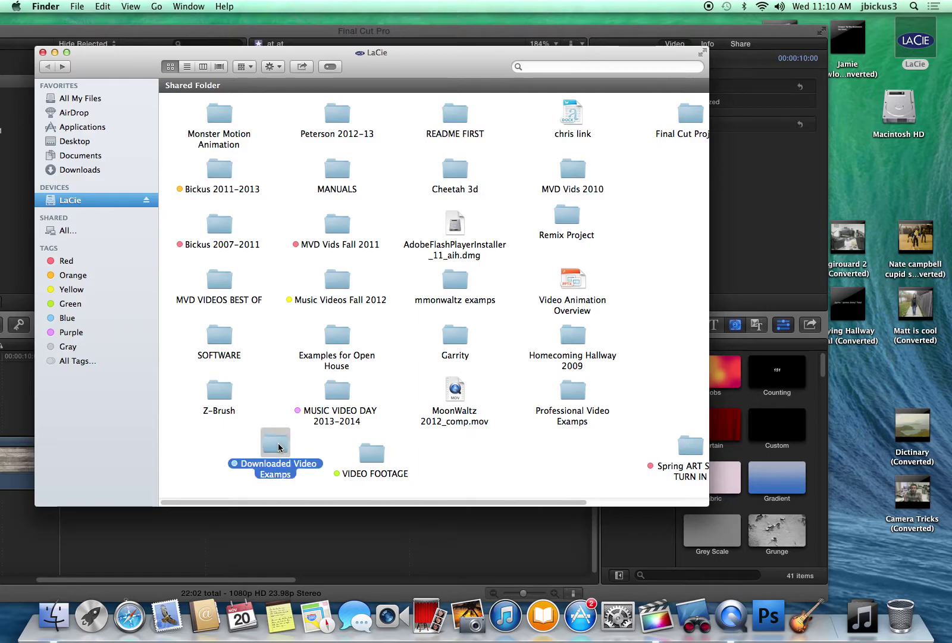
pyautogui.doubleClick(375, 455)
pyautogui.moveTo(372, 67); pyautogui.dragTo(620, 51)
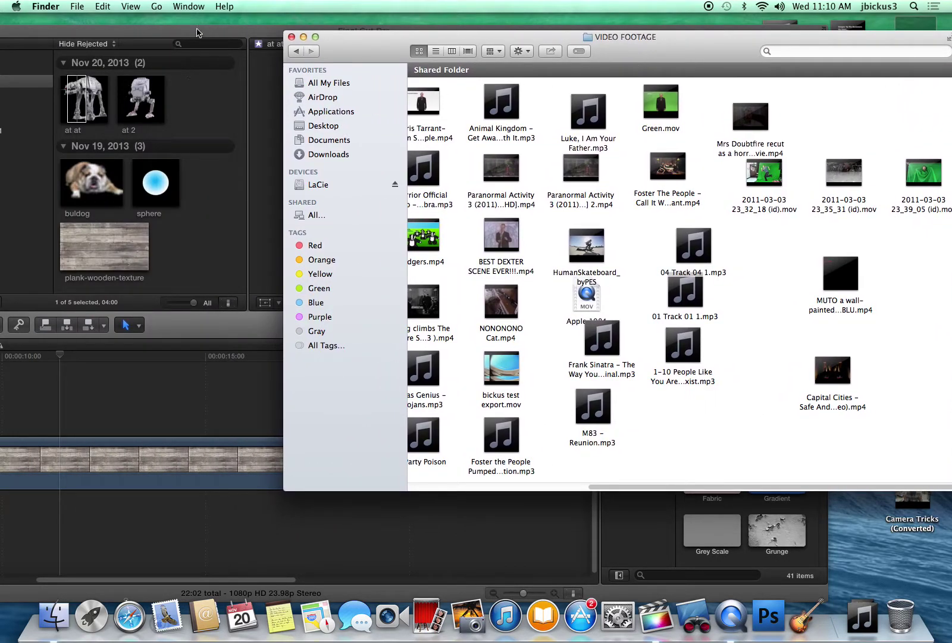
pyautogui.click(592, 119)
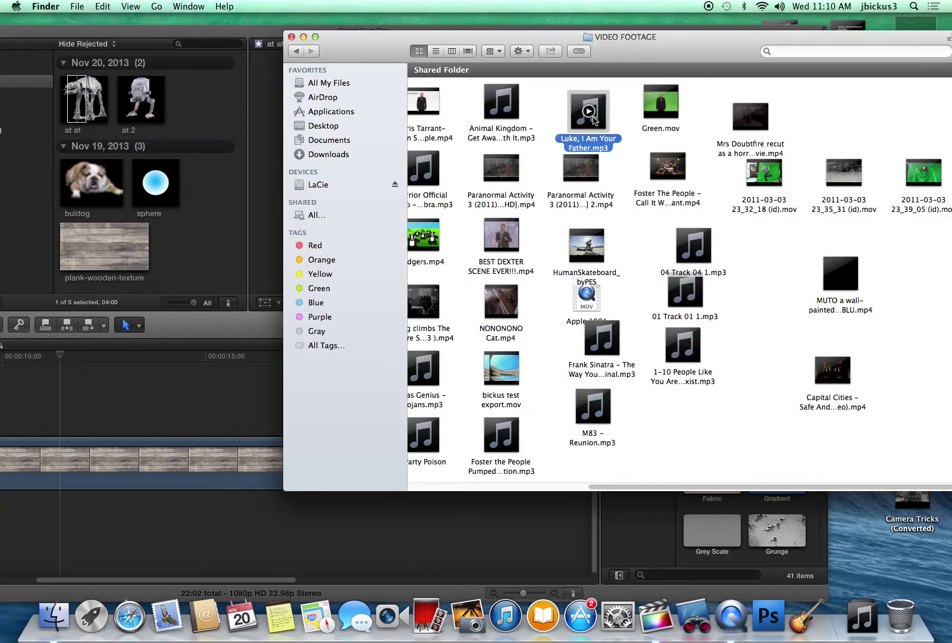
pyautogui.moveTo(601, 119); pyautogui.dragTo(83, 511)
pyautogui.moveTo(152, 32); pyautogui.dragTo(331, 24)
# Step: Move the Luke, I Am Your Father audio clip to the very start of the timeline
pyautogui.moveTo(349, 490); pyautogui.dragTo(168, 489)
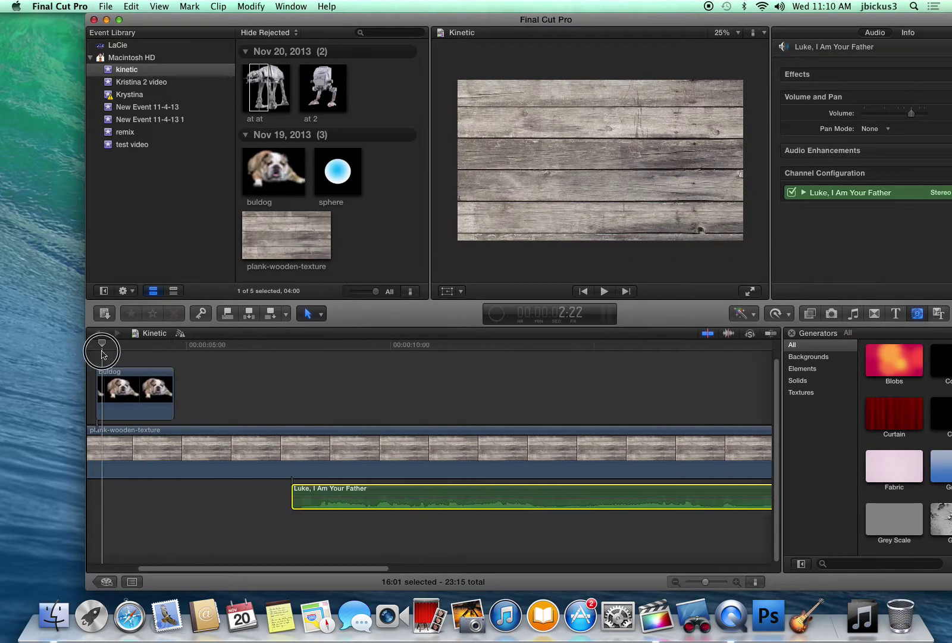
pyautogui.press('XF86AudioRaiseVolume')
pyautogui.moveTo(141, 347); pyautogui.dragTo(171, 345)
pyautogui.moveTo(315, 492); pyautogui.dragTo(97, 495)
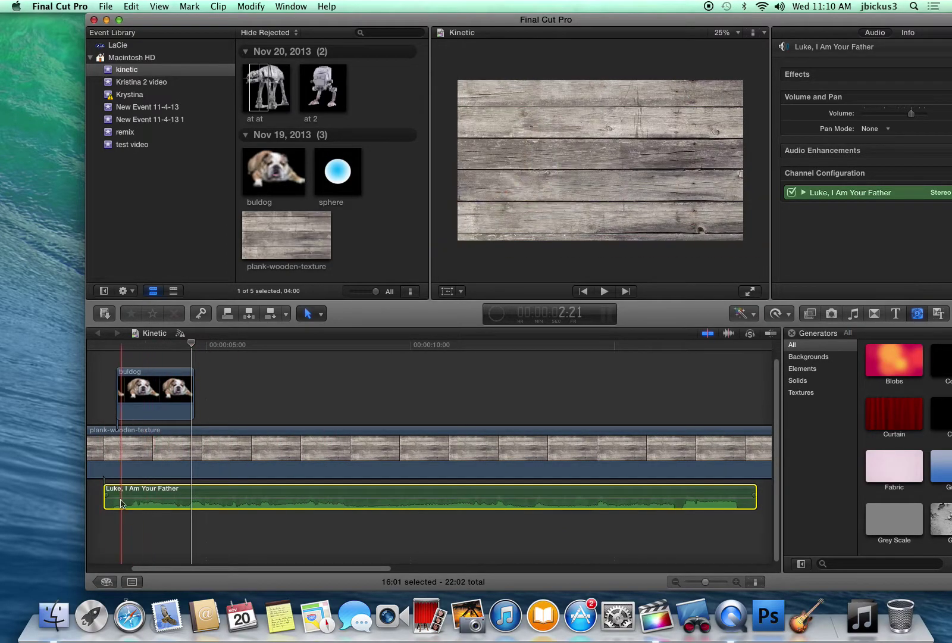
pyautogui.hscroll(-5, 196, 523)
pyautogui.moveTo(236, 495); pyautogui.dragTo(137, 489)
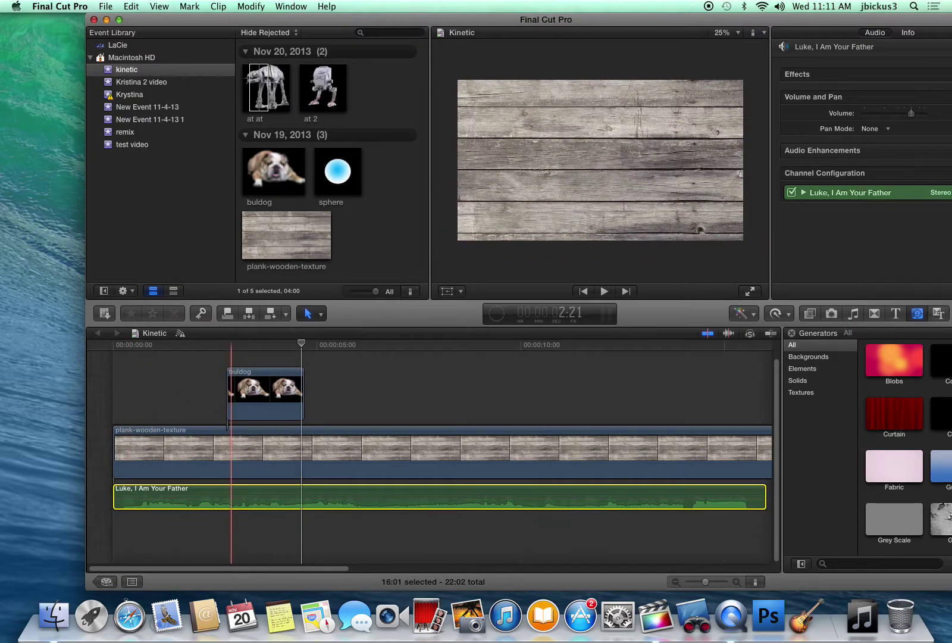
# Step: Play through the soundtrack, split the audio clip at 9:22 and delete the part before the cut
pyautogui.click(137, 440)
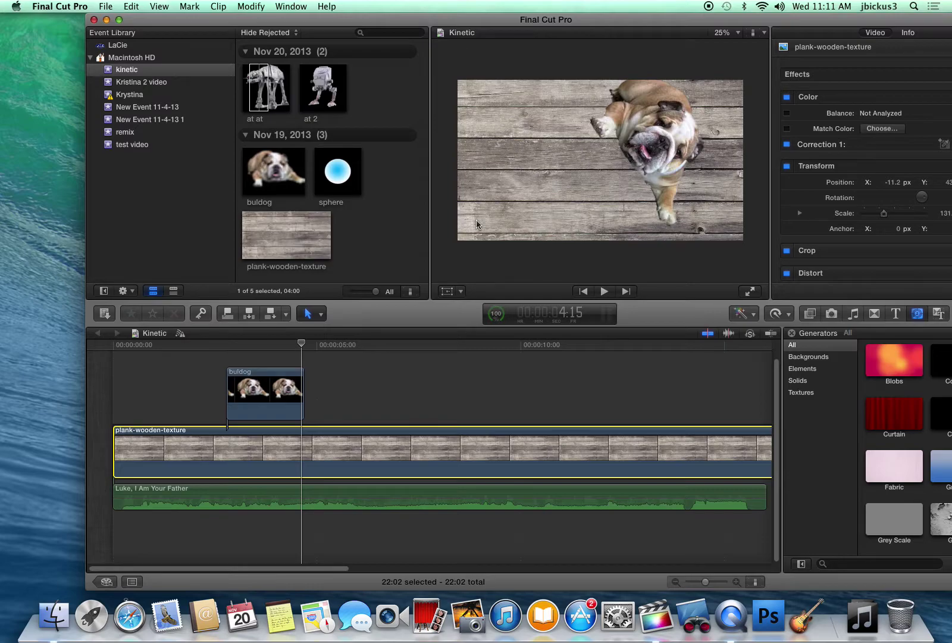
pyautogui.press('space')
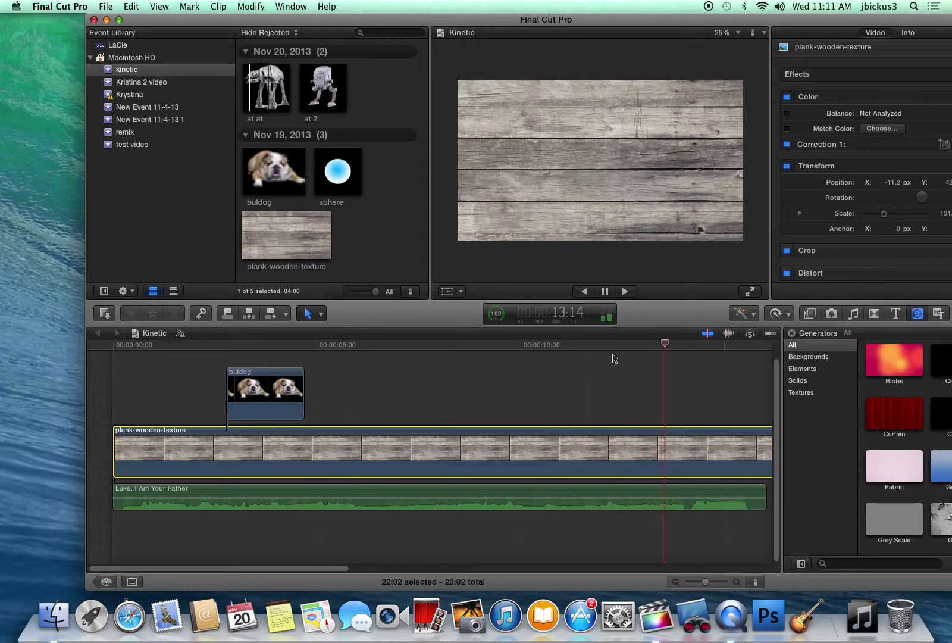
pyautogui.click(535, 345)
pyautogui.moveTo(536, 345); pyautogui.dragTo(517, 346)
pyautogui.press('b')
pyautogui.click(517, 495)
pyautogui.press('a')
pyautogui.click(466, 503)
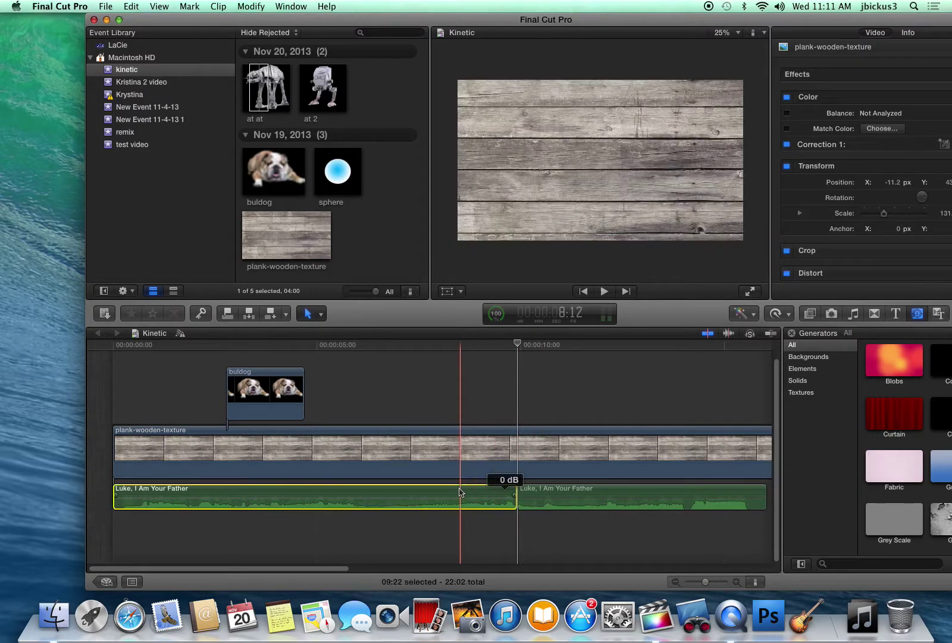
pyautogui.press('Delete')
# Step: Move the remaining audio piece to the start of the timeline under the wood texture
pyautogui.click(562, 492)
pyautogui.moveTo(591, 494); pyautogui.dragTo(187, 498)
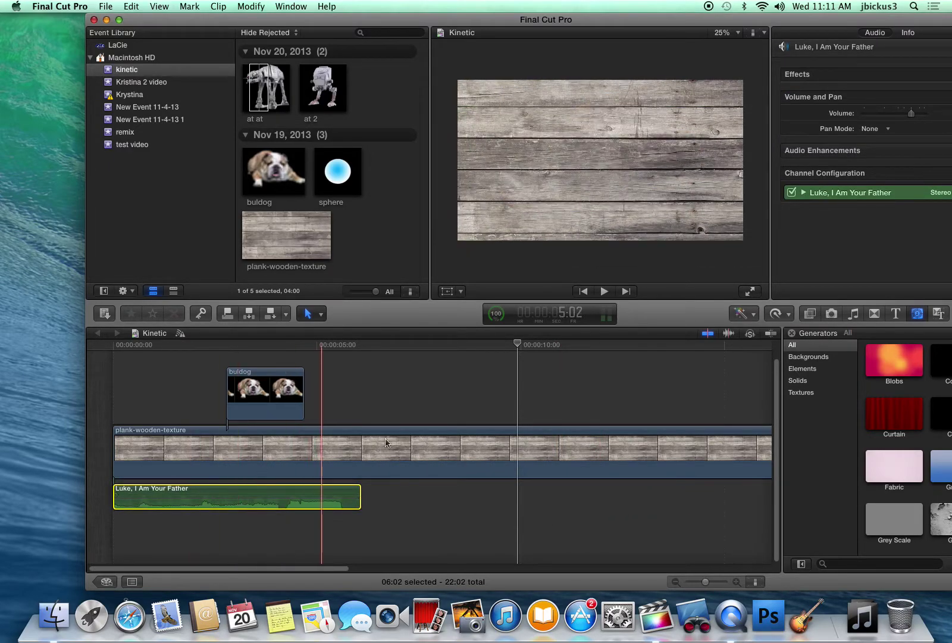
pyautogui.click(615, 444)
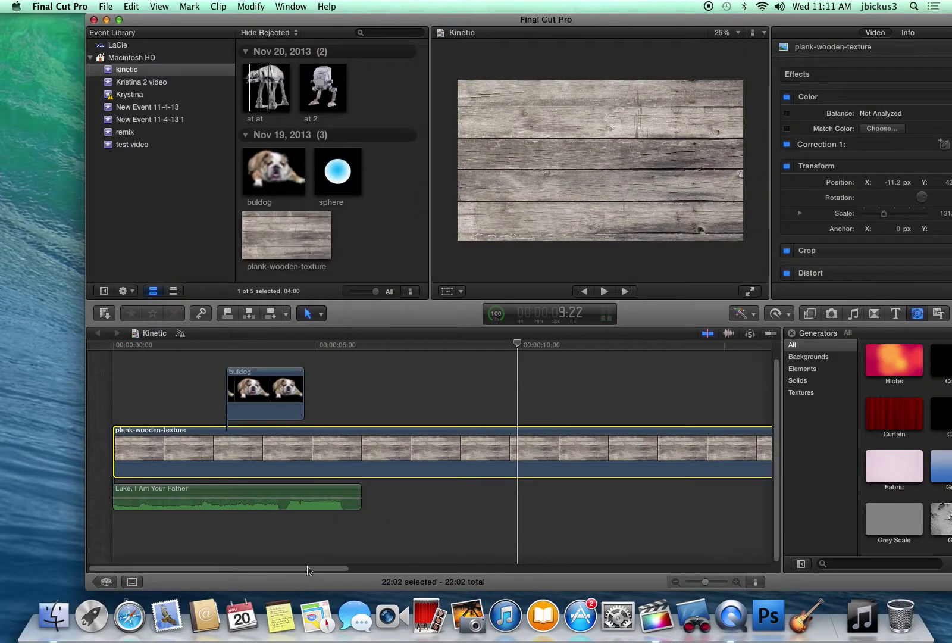
# Step: Trim the end of the plank-wooden-texture clip to the end of the audio clip, about 6:03 long
pyautogui.moveTo(307, 570); pyautogui.dragTo(476, 569)
pyautogui.moveTo(568, 439); pyautogui.dragTo(144, 441)
pyautogui.moveTo(366, 569); pyautogui.dragTo(119, 564)
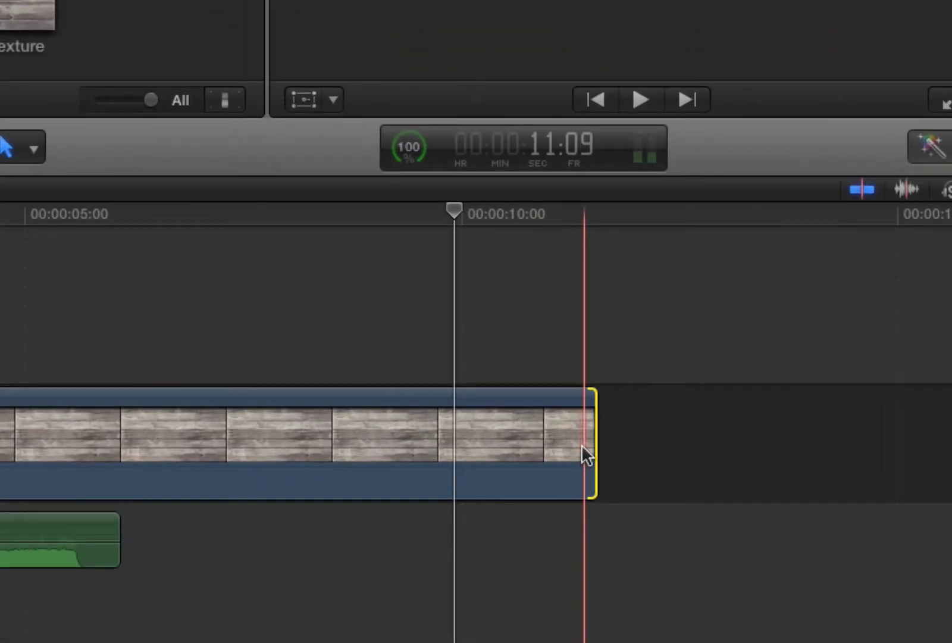
pyautogui.moveTo(582, 447); pyautogui.dragTo(428, 445)
pyautogui.moveTo(264, 431); pyautogui.dragTo(117, 443)
pyautogui.moveTo(105, 219); pyautogui.dragTo(121, 223)
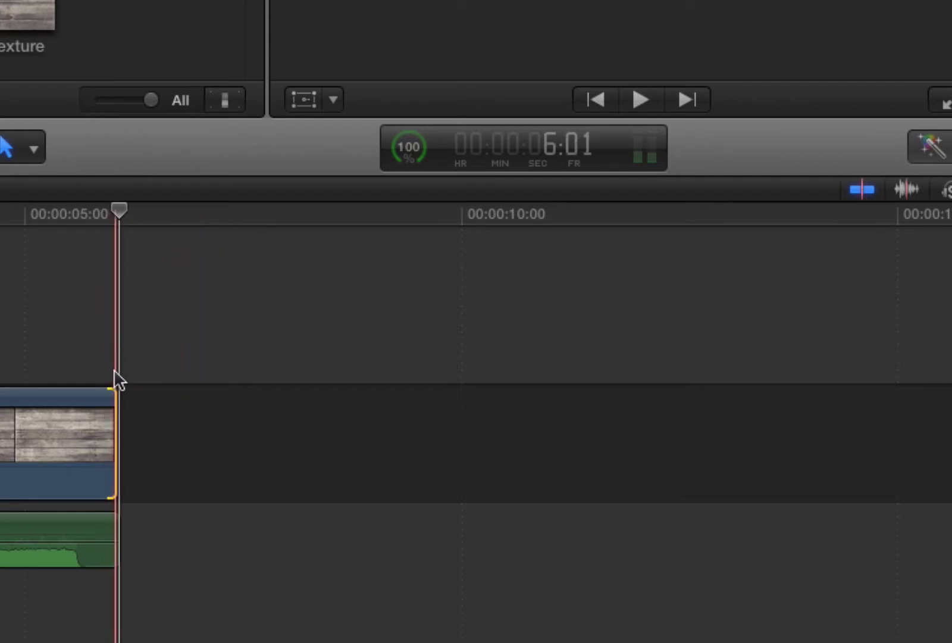
pyautogui.moveTo(117, 415); pyautogui.dragTo(116, 413)
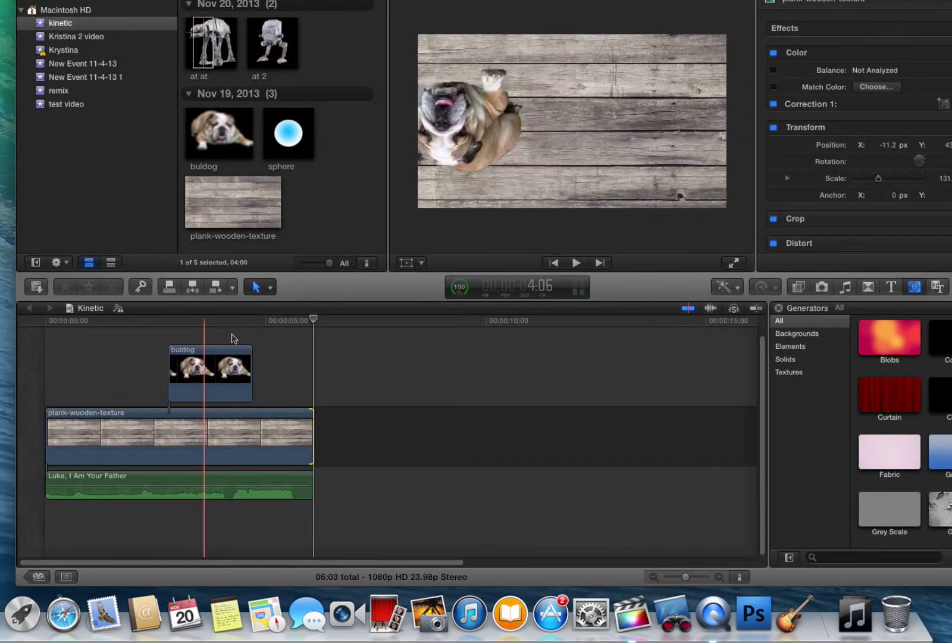
# Step: Place the playhead near the timeline start, browse the available generators and select the Custom generator
pyautogui.click(73, 324)
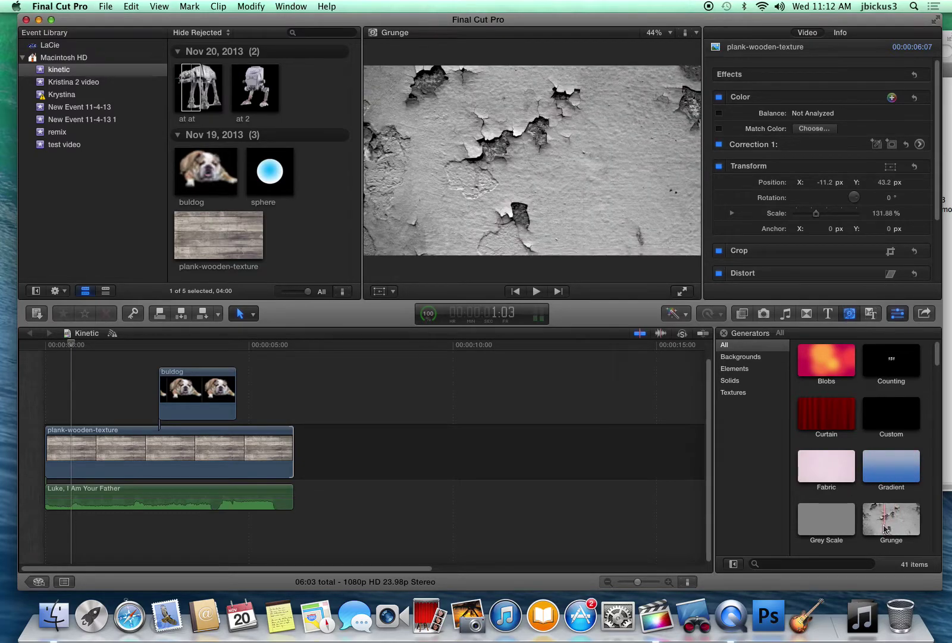
pyautogui.scroll(-10, 885, 528)
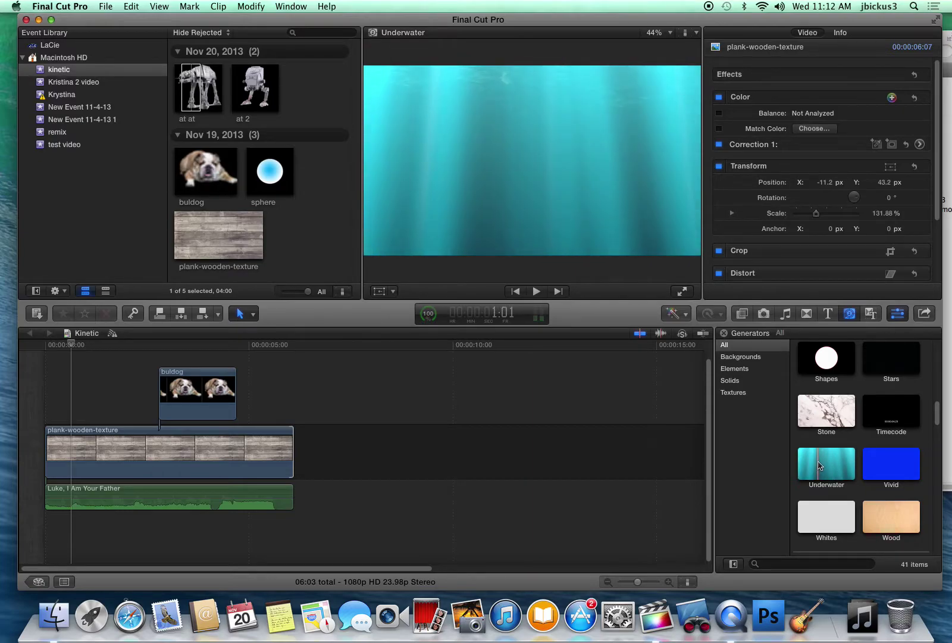
pyautogui.scroll(10, 866, 431)
pyautogui.click(902, 426)
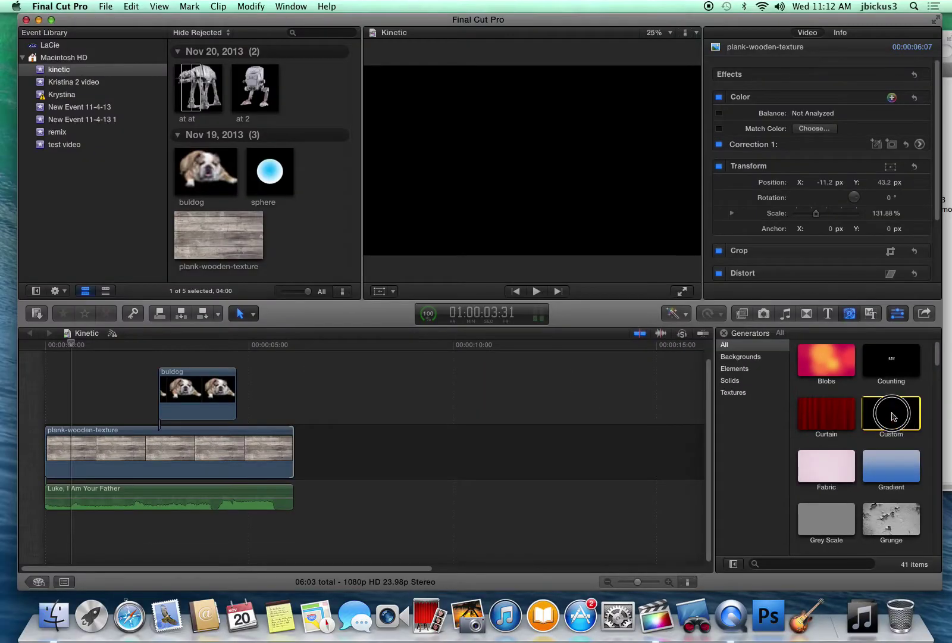
# Step: Add the Custom generator above the end of the plank-wooden-texture clip and set its colour to pale yellow
pyautogui.moveTo(892, 400); pyautogui.dragTo(290, 389)
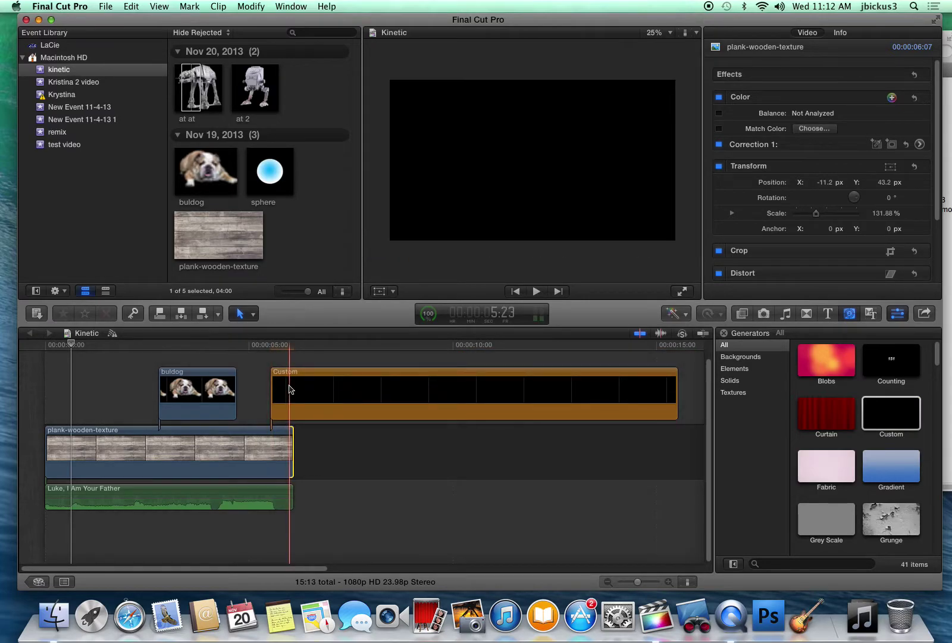
pyautogui.moveTo(315, 347); pyautogui.dragTo(338, 351)
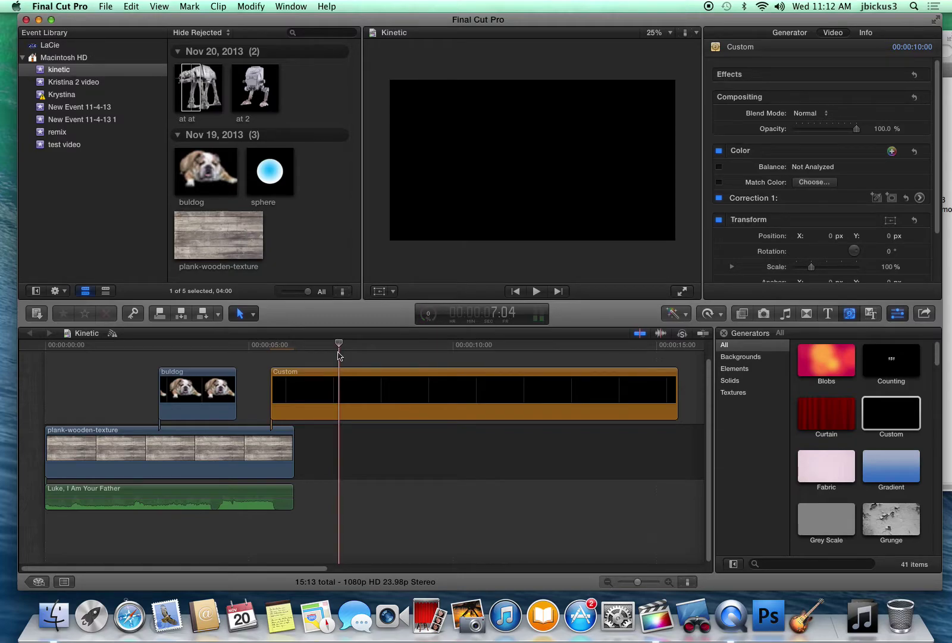
pyautogui.click(335, 391)
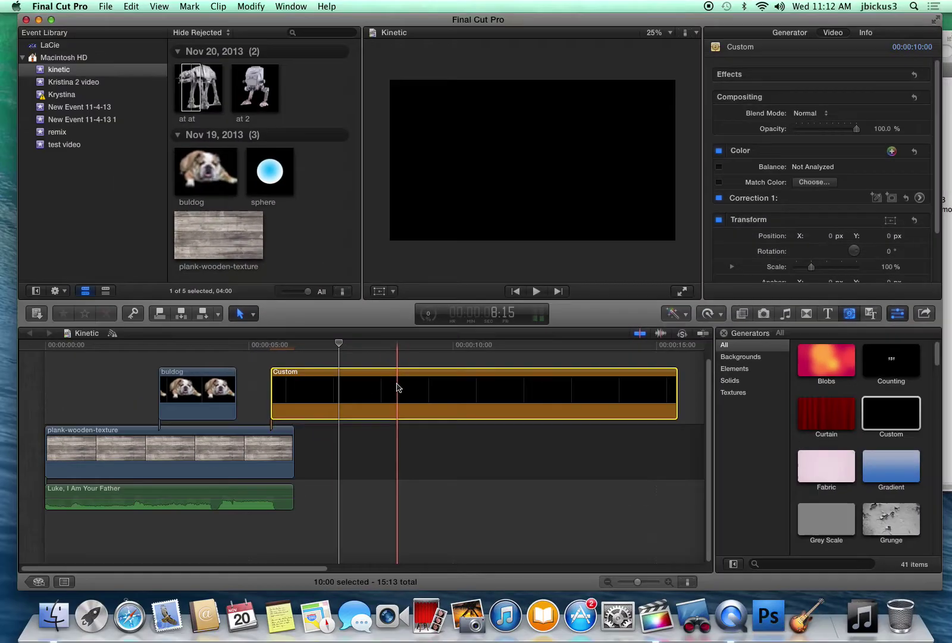
pyautogui.click(800, 35)
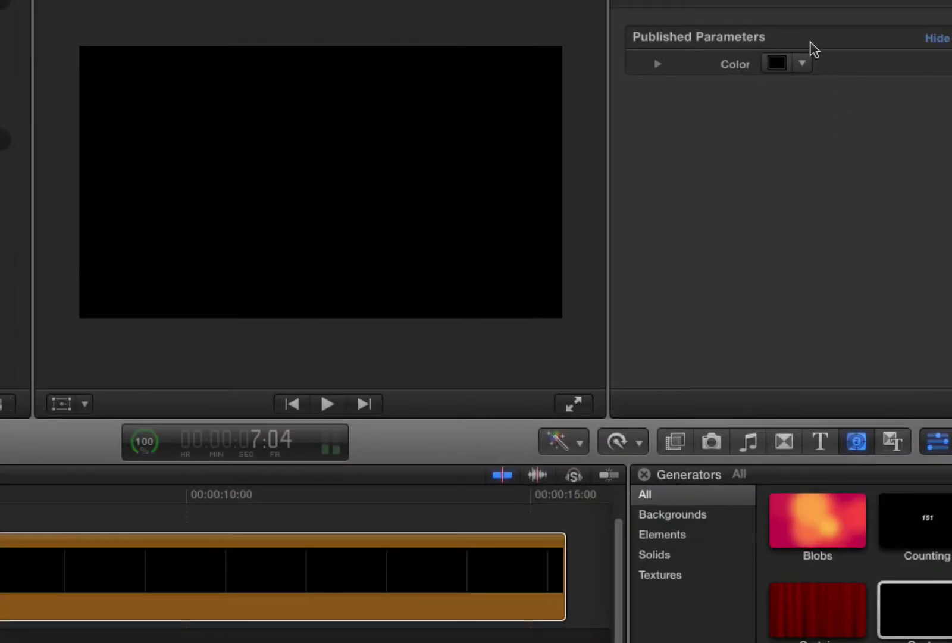
pyautogui.click(818, 89)
pyautogui.click(875, 134)
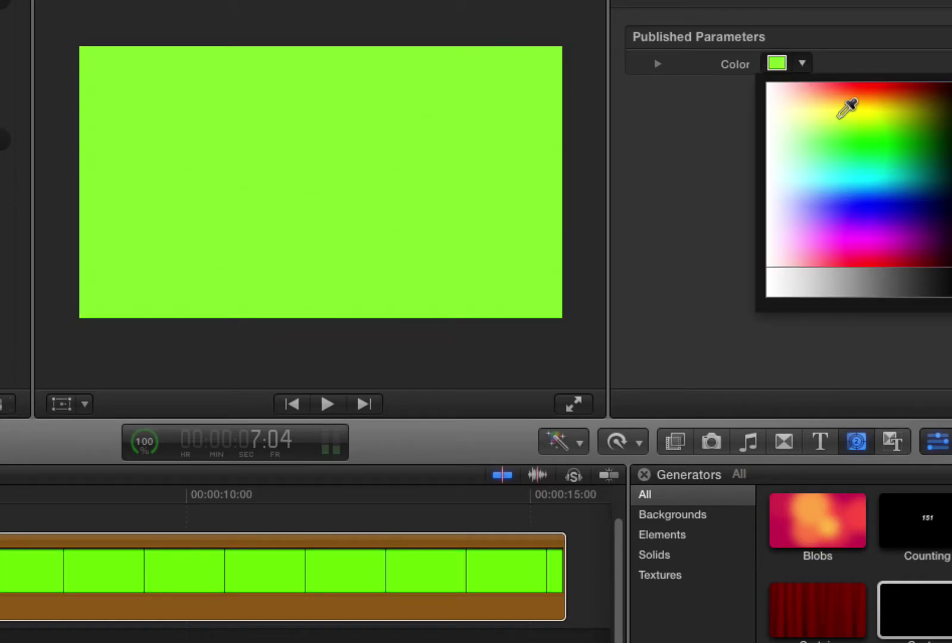
pyautogui.click(799, 109)
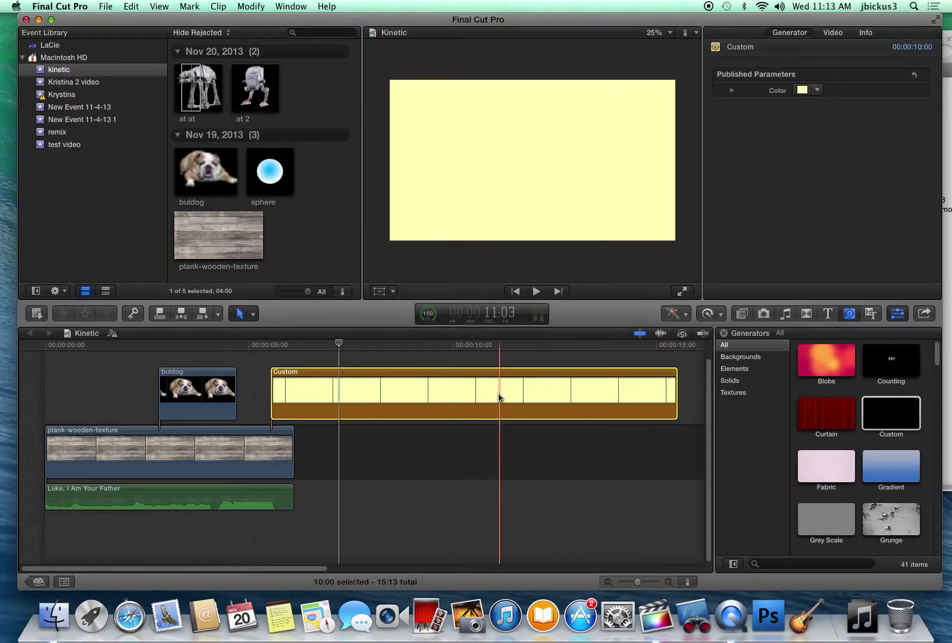
# Step: Delete the Custom generator and the buldog clip from the timeline
pyautogui.press('Delete')
pyautogui.click(204, 381)
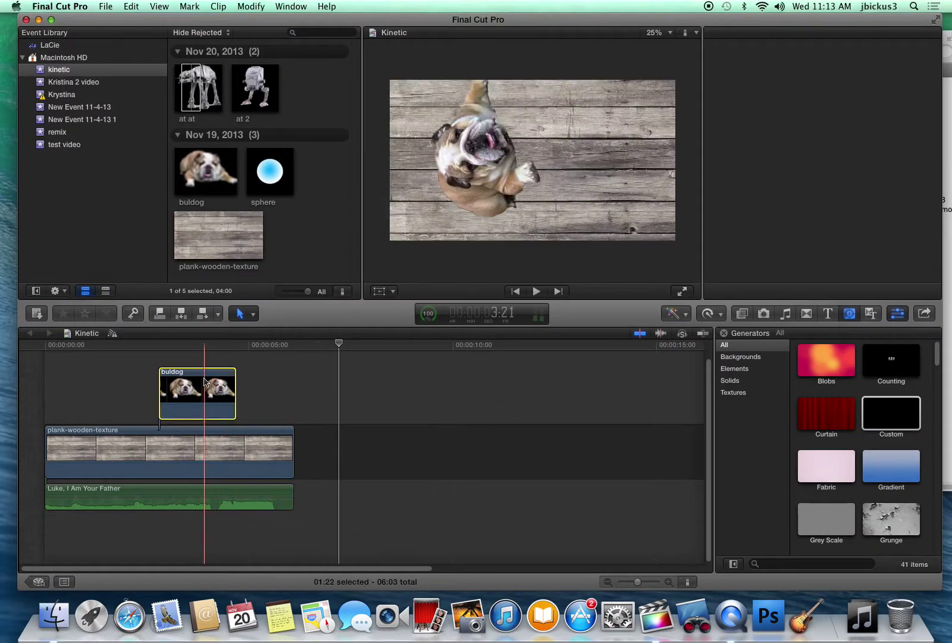
pyautogui.press('Delete')
pyautogui.click(315, 235)
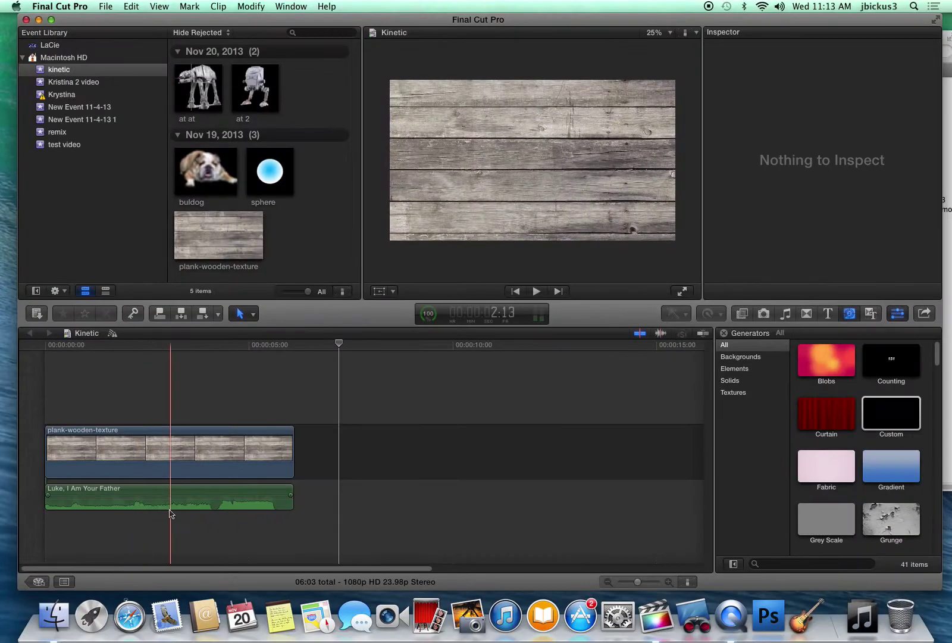
# Step: Play the timeline from its start to 3:23 to listen to the quote, raising the system volume
pyautogui.moveTo(637, 581); pyautogui.dragTo(646, 586)
pyautogui.moveTo(483, 568); pyautogui.dragTo(189, 561)
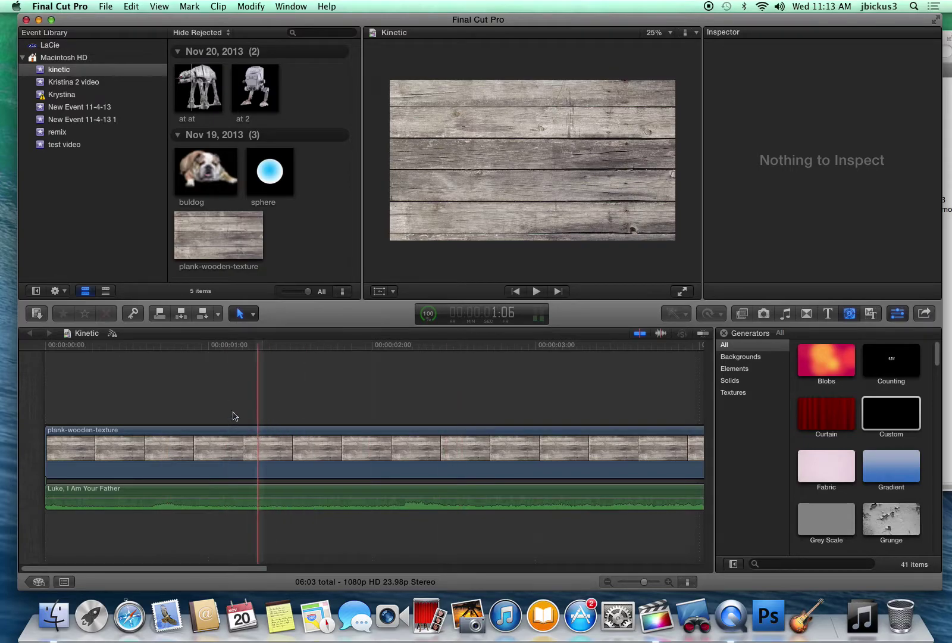
pyautogui.click(48, 349)
pyautogui.press('space')
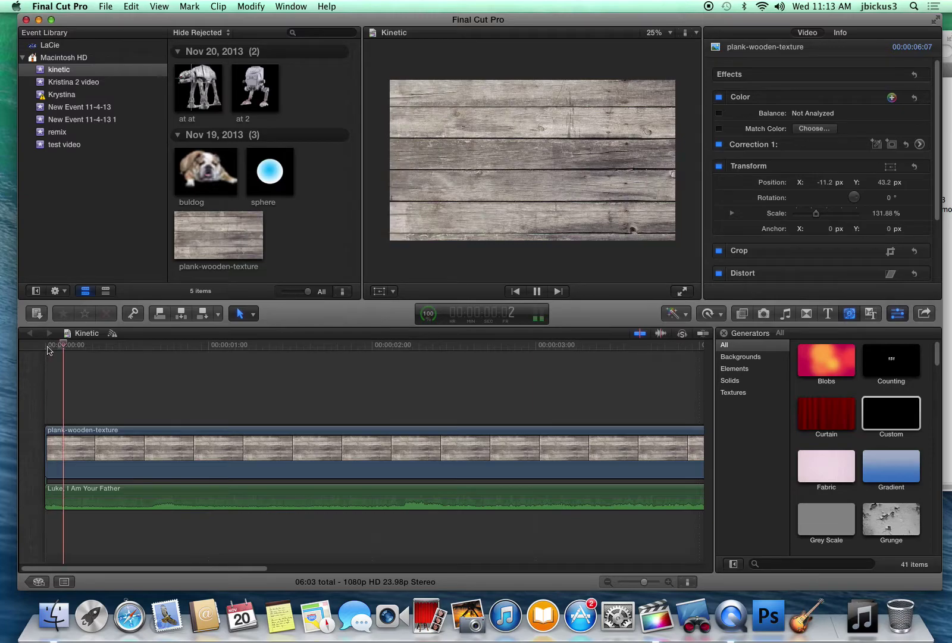
pyautogui.press('XF86AudioRaiseVolume')
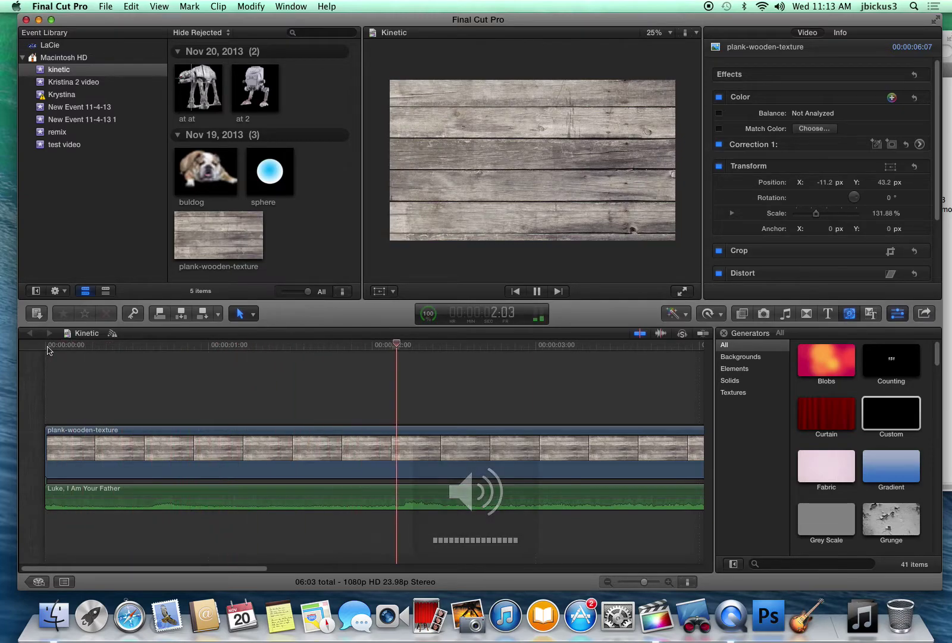
pyautogui.press('space')
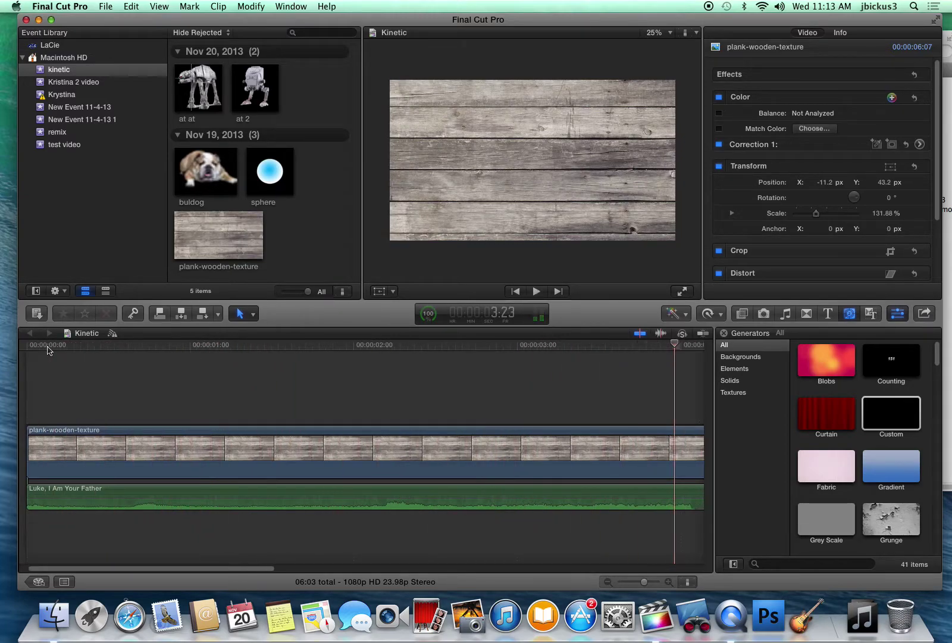
# Step: Use audio skimming to find the quote's first word and place the playhead there, at 0:16
pyautogui.moveTo(134, 351)
pyautogui.mouseDown()
pyautogui.moveTo(111, 356)
pyautogui.moveTo(143, 353)
pyautogui.moveTo(131, 353)
pyautogui.mouseUp()
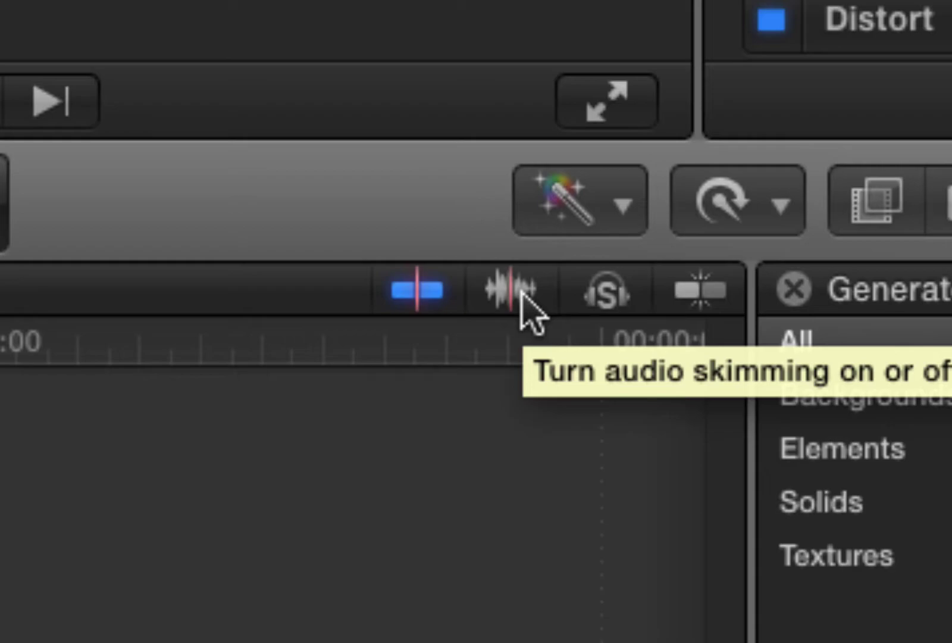
pyautogui.click(522, 296)
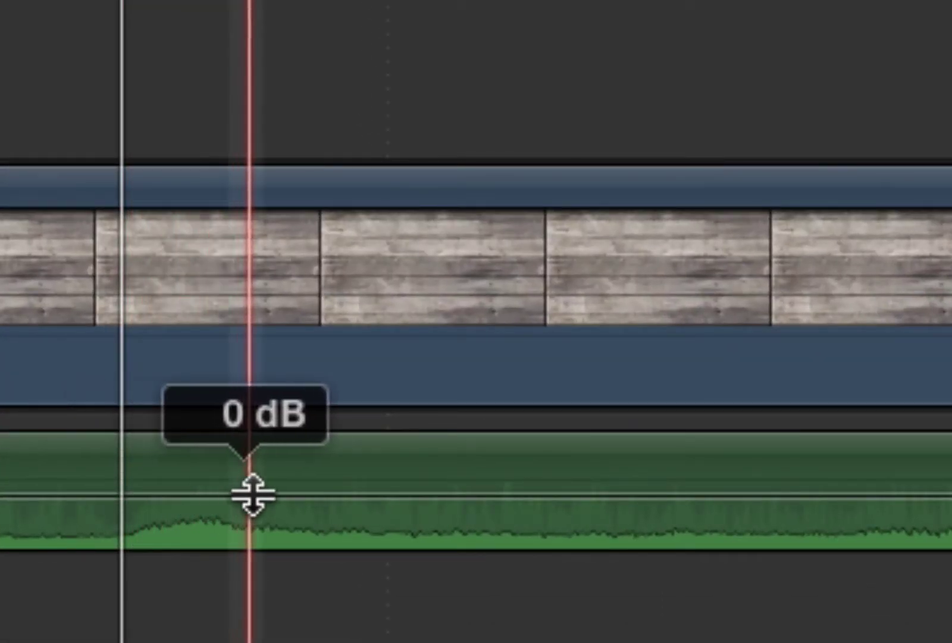
pyautogui.click(138, 135)
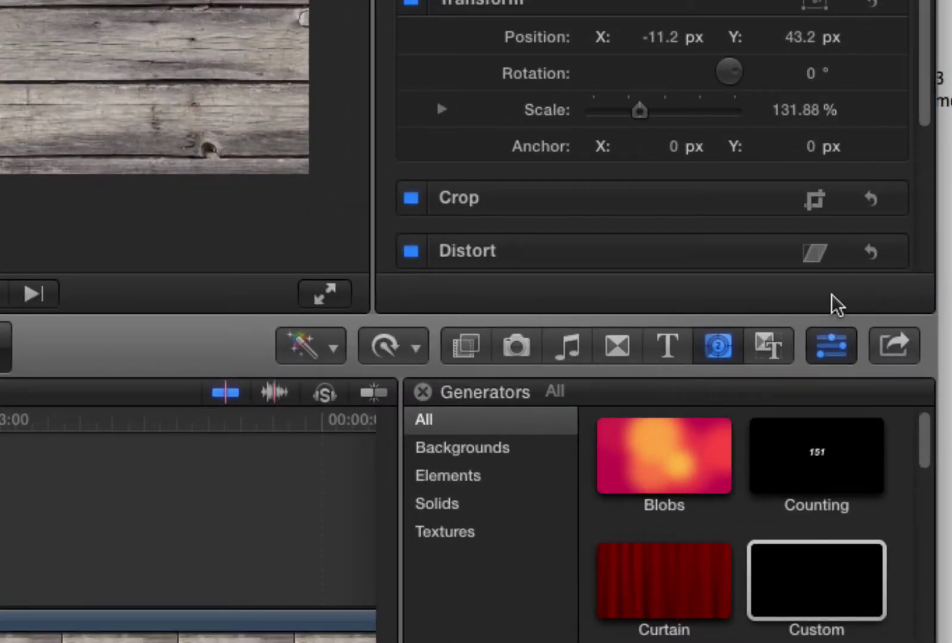
# Step: Browse the titles and connect the Custom title above the wood texture at the 0:16 playhead
pyautogui.click(657, 356)
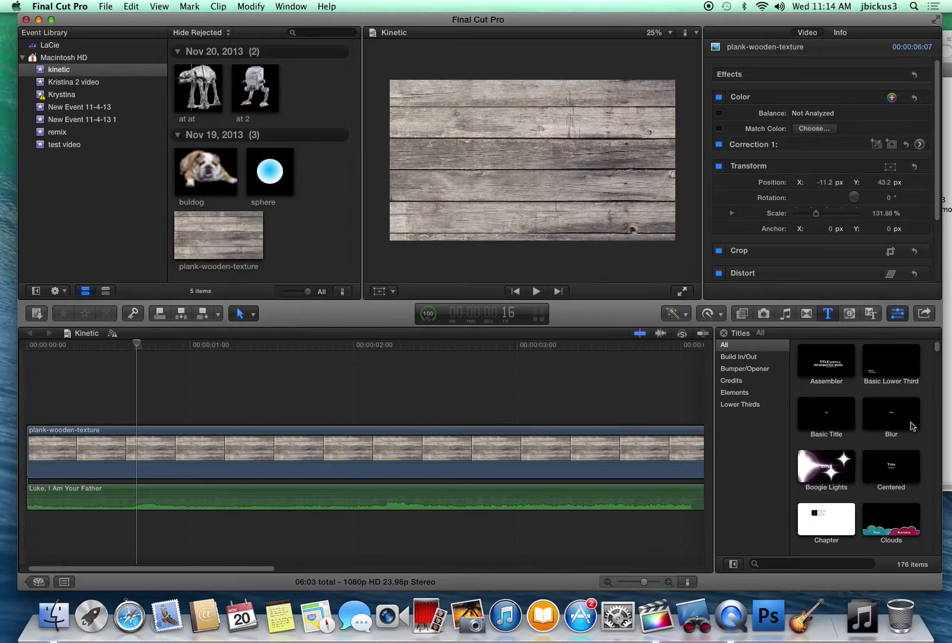
pyautogui.click(899, 465)
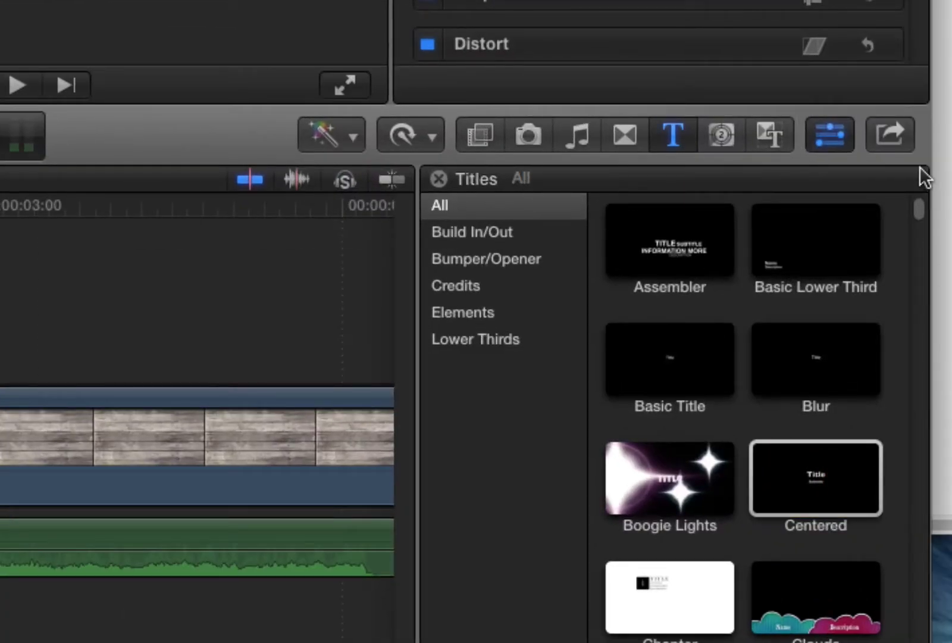
pyautogui.scroll(-5, 916, 206)
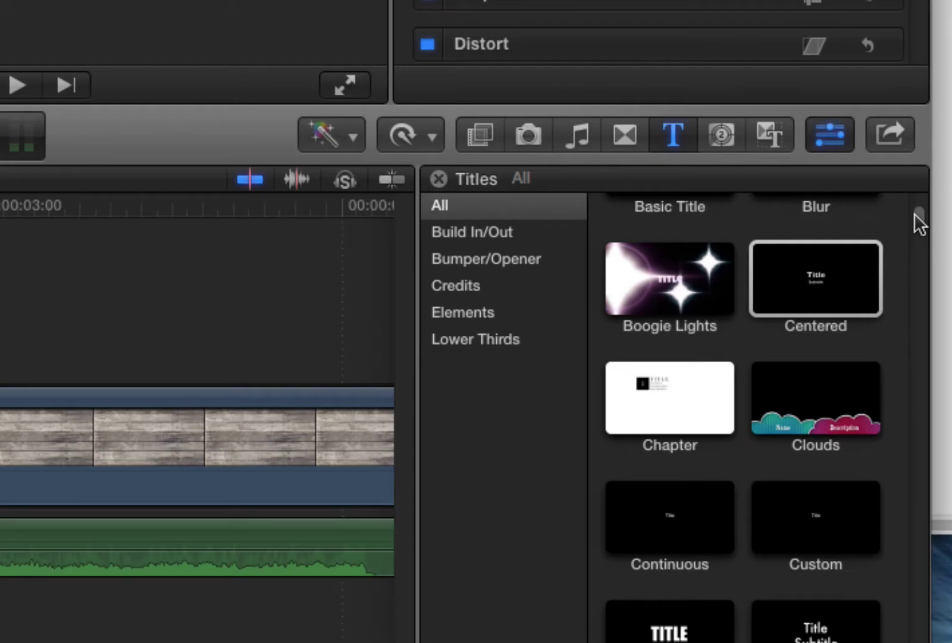
pyautogui.click(807, 535)
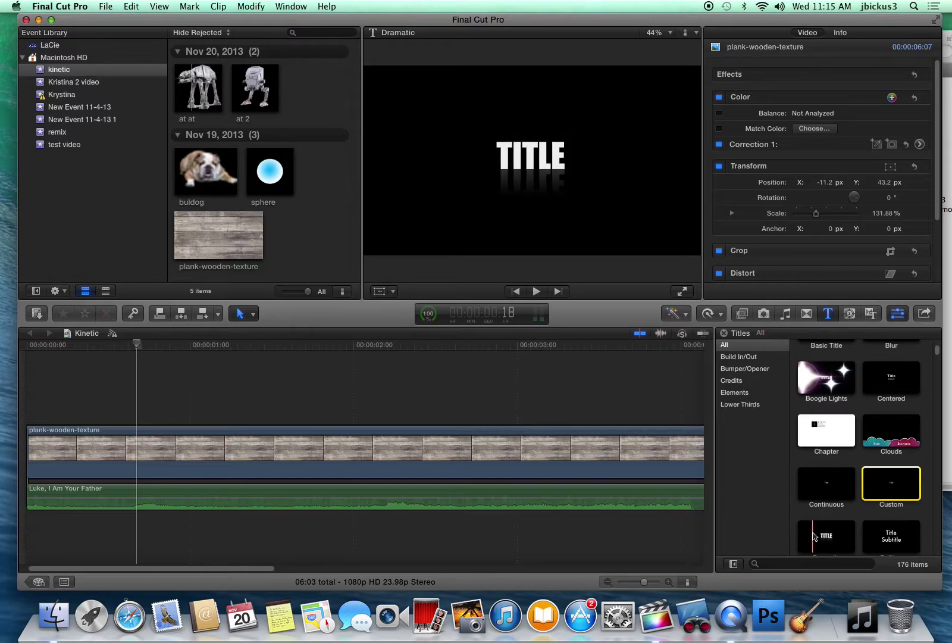
pyautogui.moveTo(910, 486); pyautogui.dragTo(137, 411)
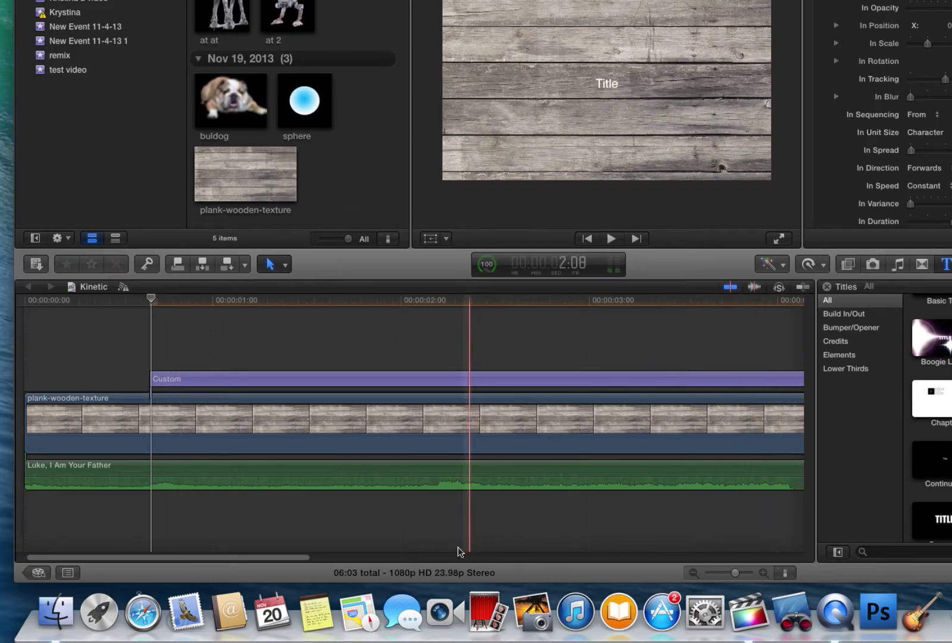
# Step: Trim the end of the Custom title to 2:04, finding the cut point with audio skimming
pyautogui.moveTo(309, 559); pyautogui.dragTo(511, 559)
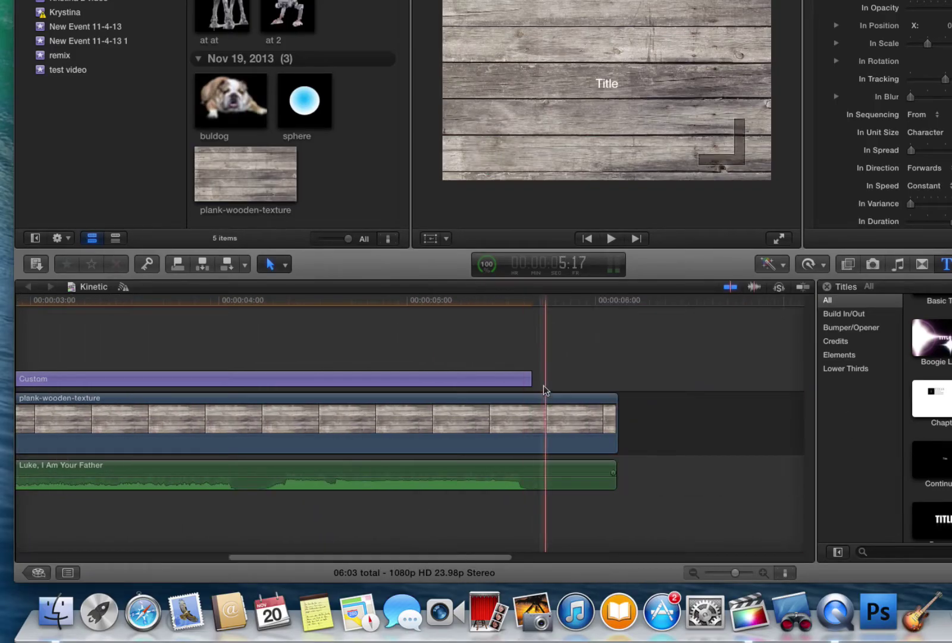
pyautogui.moveTo(532, 379); pyautogui.dragTo(8, 394)
pyautogui.moveTo(215, 559); pyautogui.dragTo(89, 560)
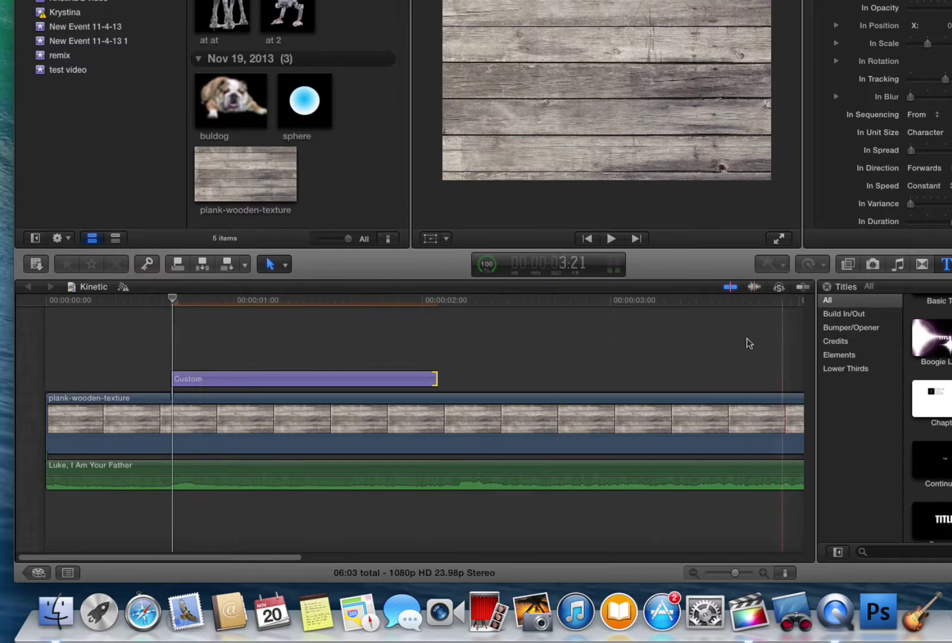
pyautogui.click(753, 288)
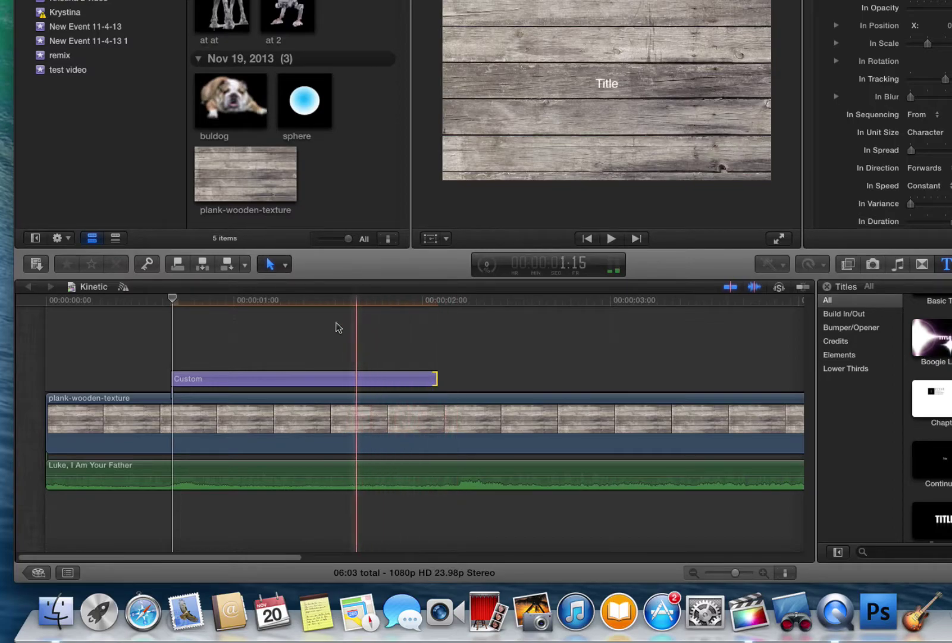
pyautogui.click(461, 342)
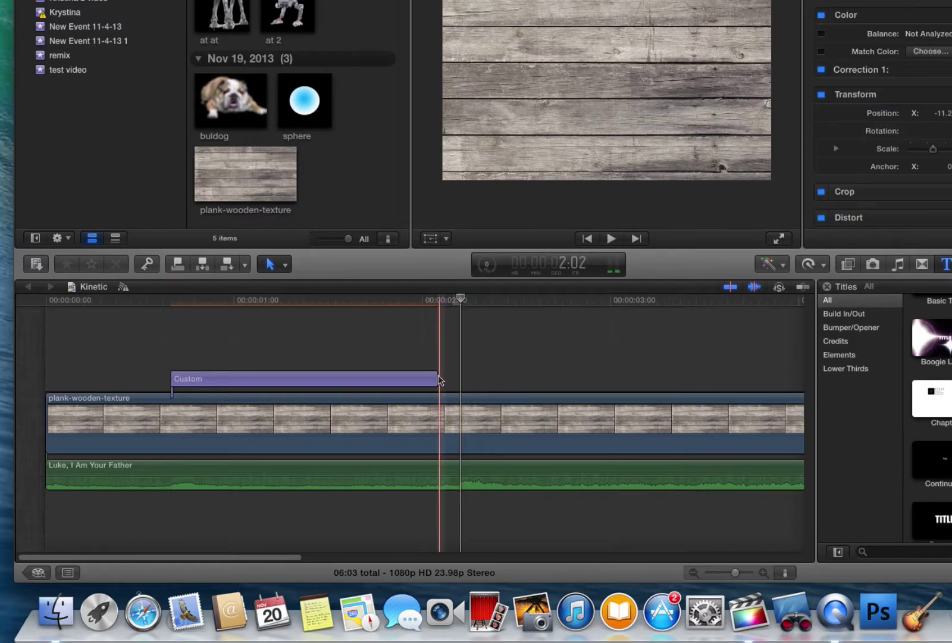
pyautogui.moveTo(435, 378); pyautogui.dragTo(461, 378)
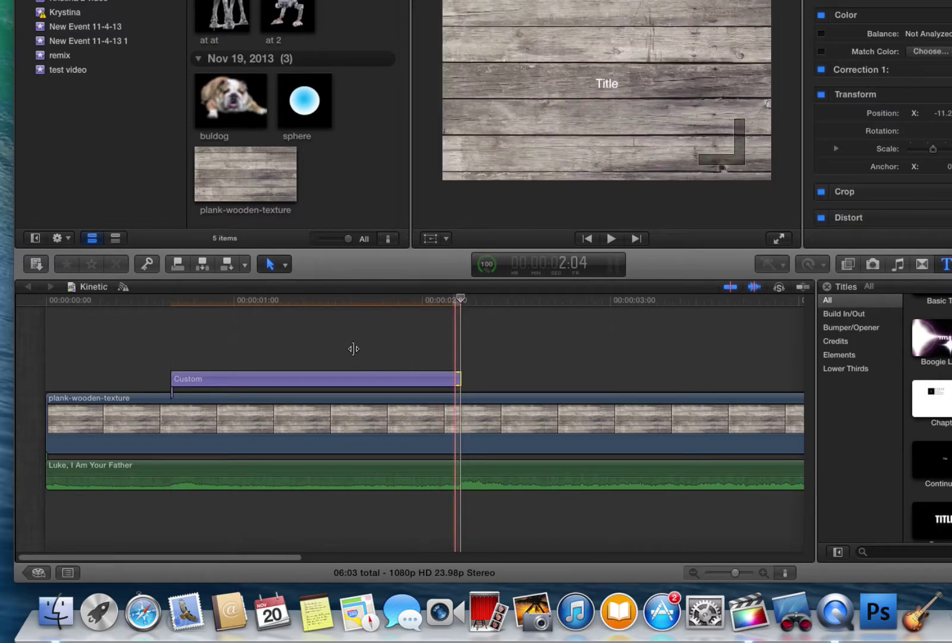
# Step: Change the Custom title's text to NO and set its font size to 288, keeping the Normal style
pyautogui.click(191, 379)
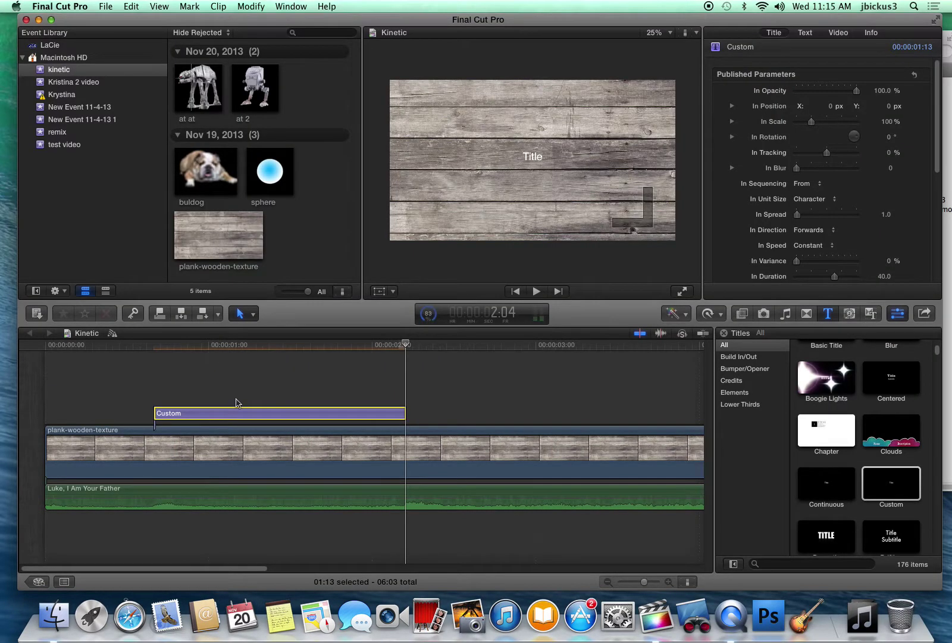
pyautogui.click(805, 34)
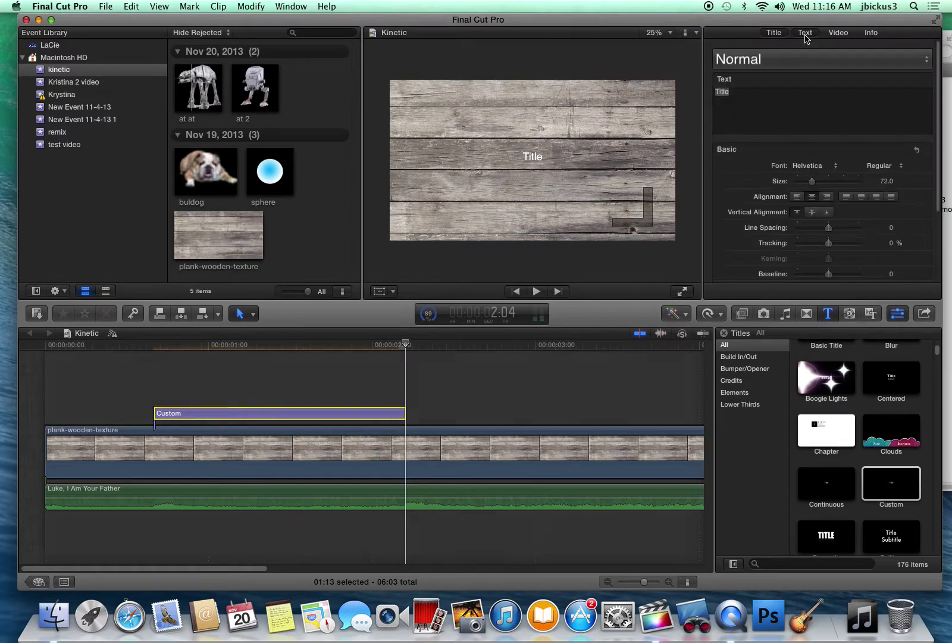
pyautogui.click(748, 90)
pyautogui.write('NO')
pyautogui.moveTo(814, 183); pyautogui.dragTo(879, 186)
pyautogui.click(869, 63)
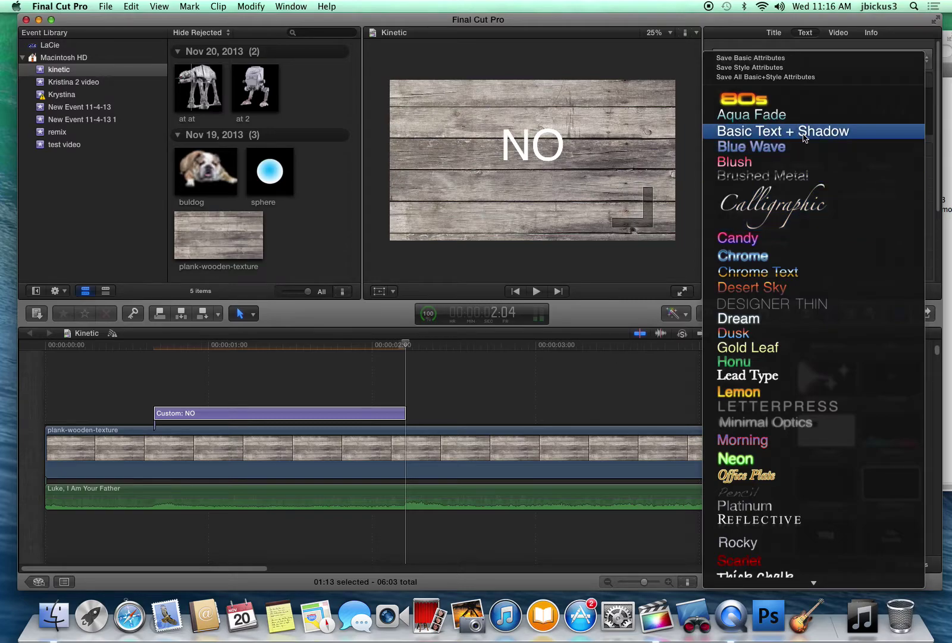
pyautogui.click(711, 28)
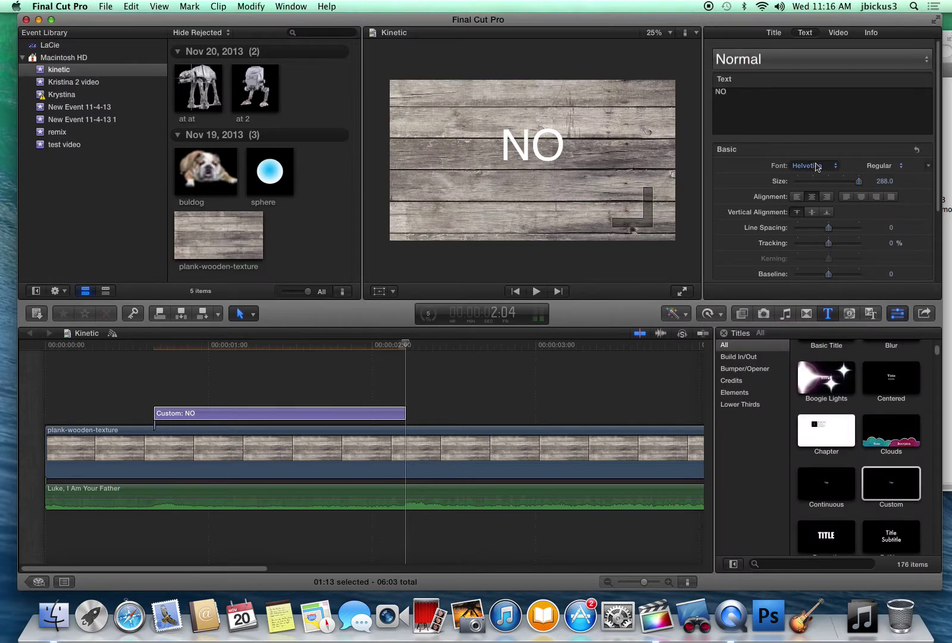
# Step: Turn on the on-screen Transform controls for the title and change its text to NO!
pyautogui.click(330, 413)
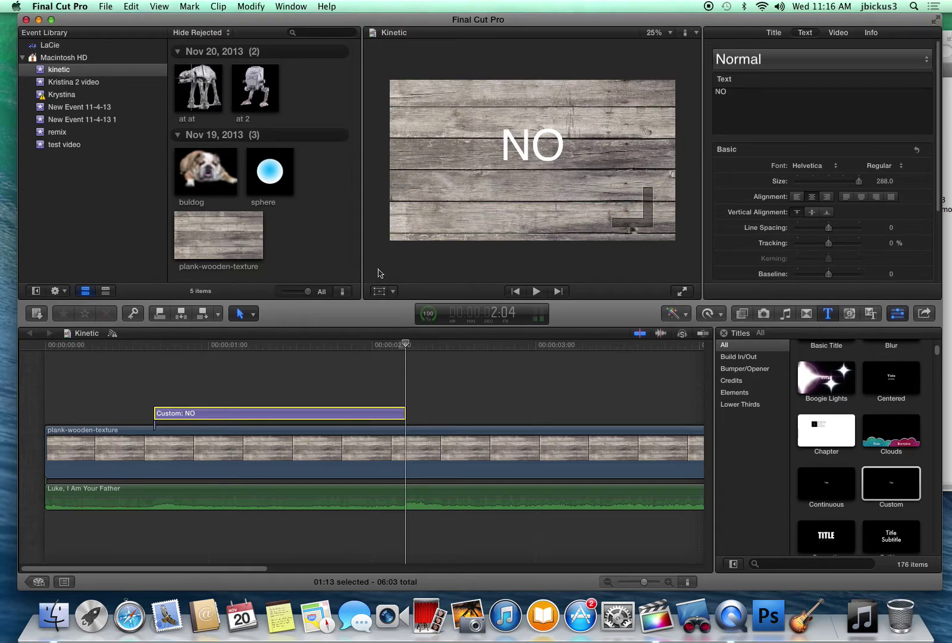
pyautogui.click(380, 291)
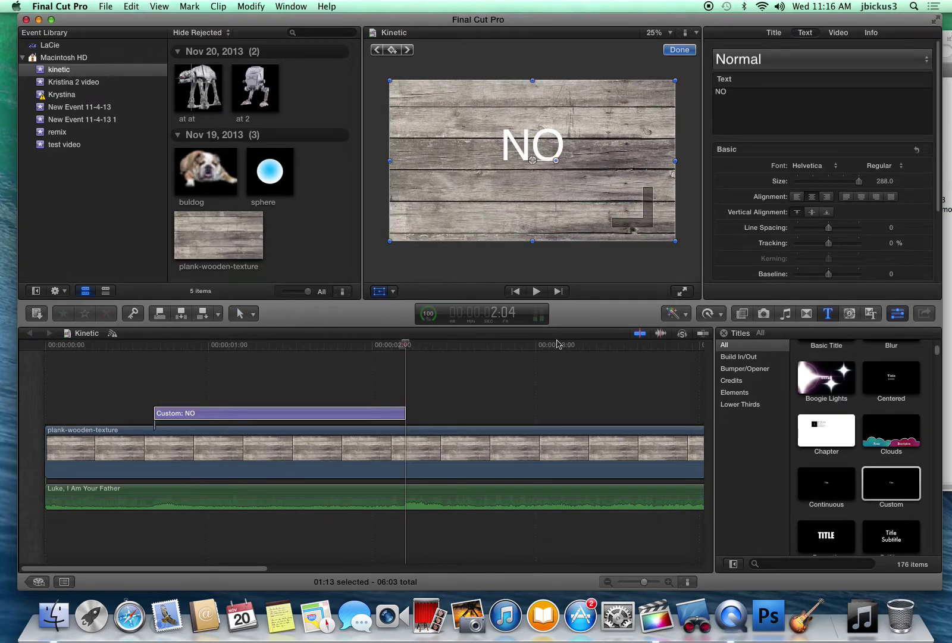
pyautogui.click(738, 99)
pyautogui.write('!')
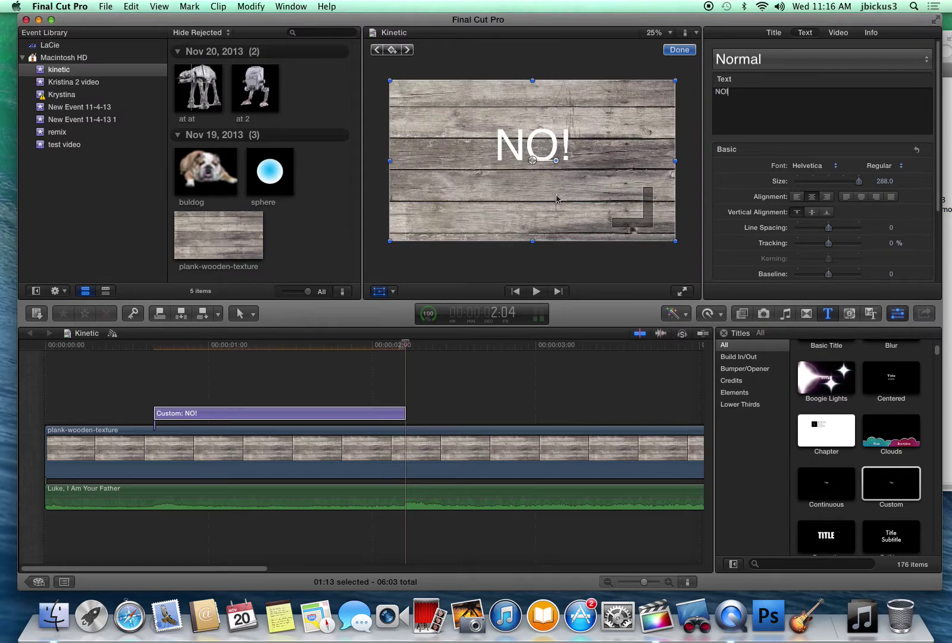
# Step: Move the NO! title to about X -40.6, Y -190.8 px and scale it to 353%
pyautogui.moveTo(674, 81); pyautogui.dragTo(781, 2)
pyautogui.moveTo(533, 105); pyautogui.dragTo(569, 140)
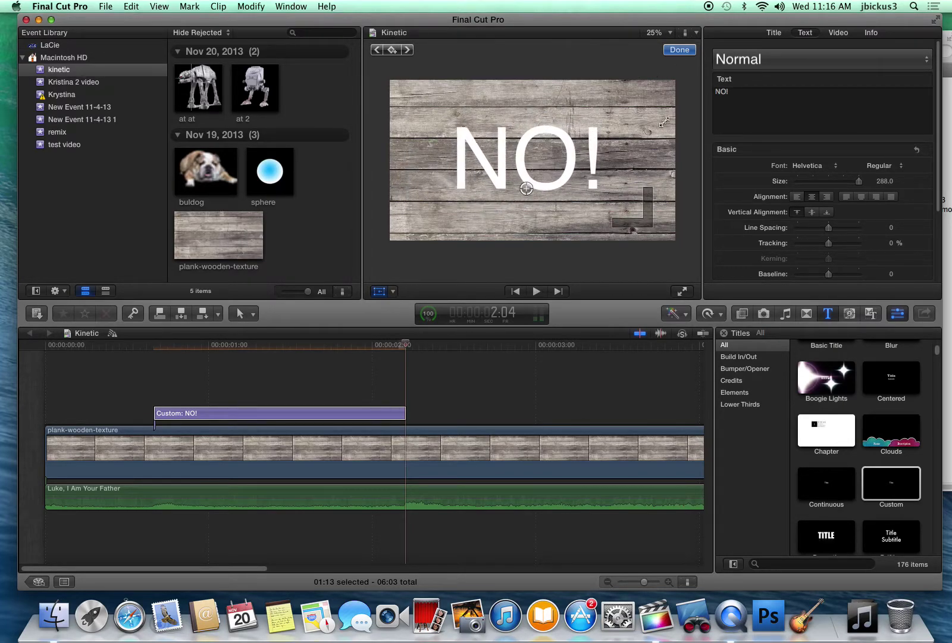
pyautogui.click(846, 35)
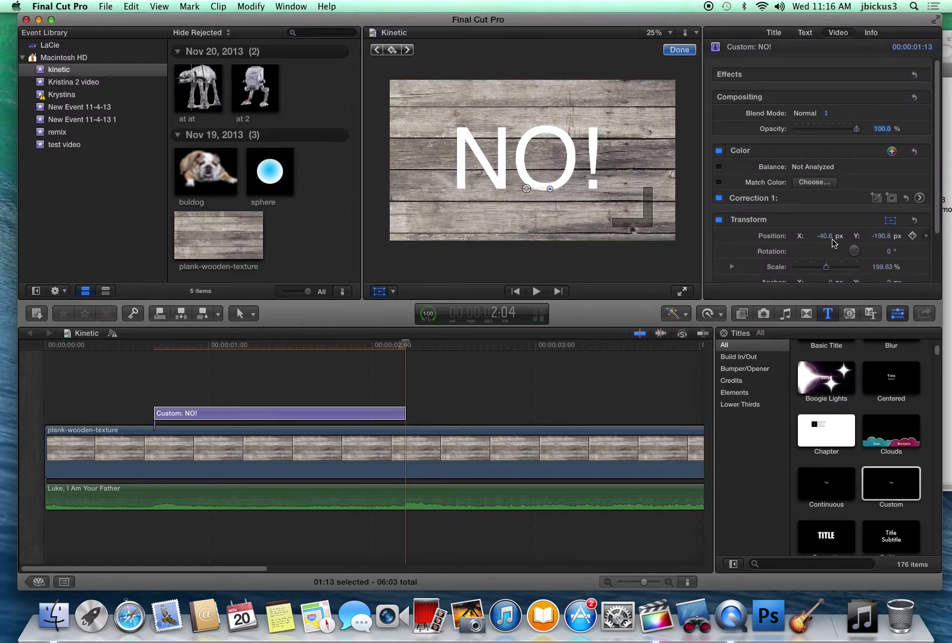
pyautogui.moveTo(826, 267); pyautogui.dragTo(849, 267)
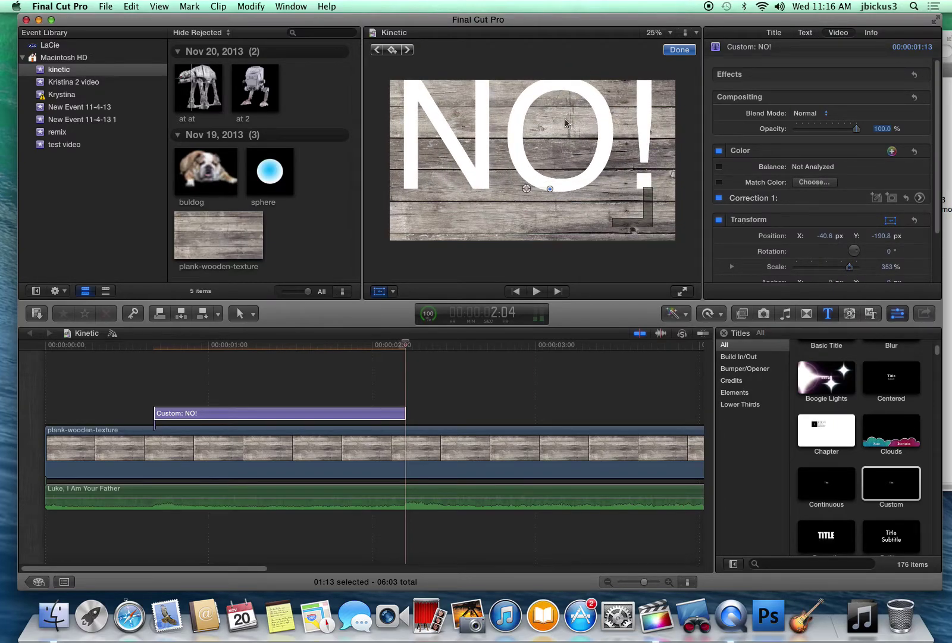
# Step: Center the NO! title in the frame at about X 16.9, Y -345.3 px and play the section back
pyautogui.moveTo(520, 103)
pyautogui.mouseDown()
pyautogui.moveTo(529, 112)
pyautogui.moveTo(523, 124)
pyautogui.mouseUp()
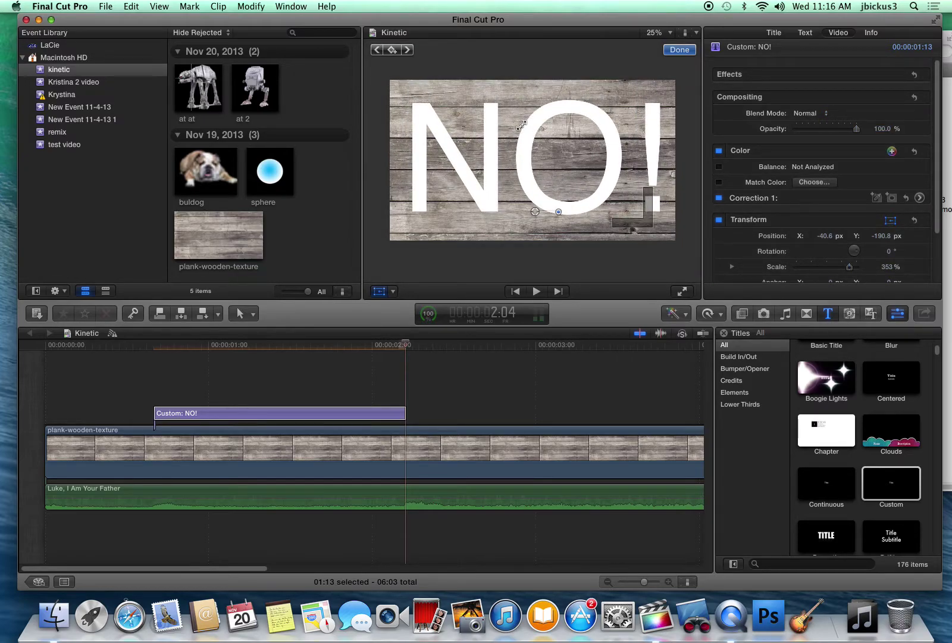
pyautogui.click(131, 346)
pyautogui.moveTo(129, 346); pyautogui.dragTo(103, 346)
pyautogui.press('space')
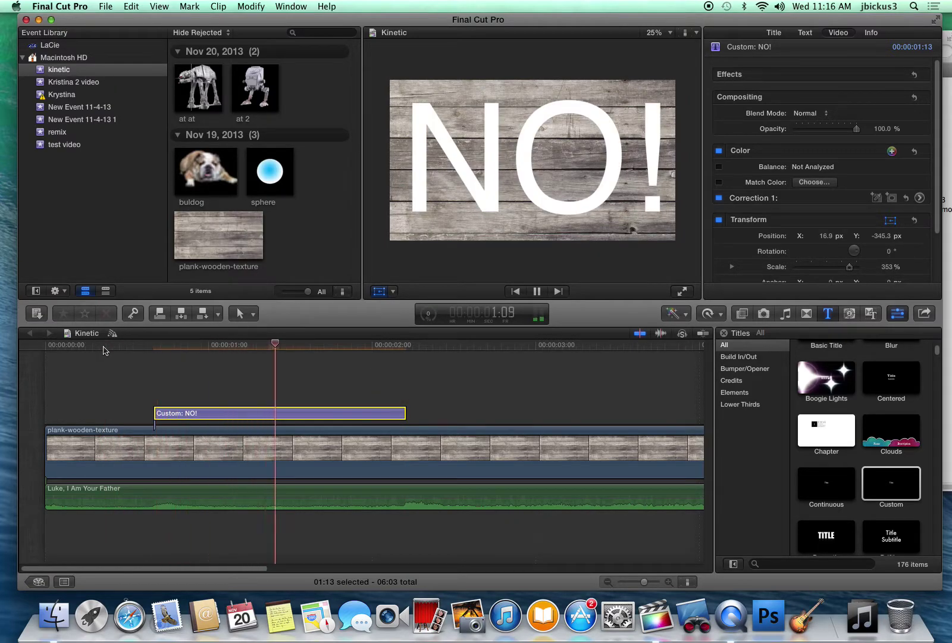
pyautogui.press('space')
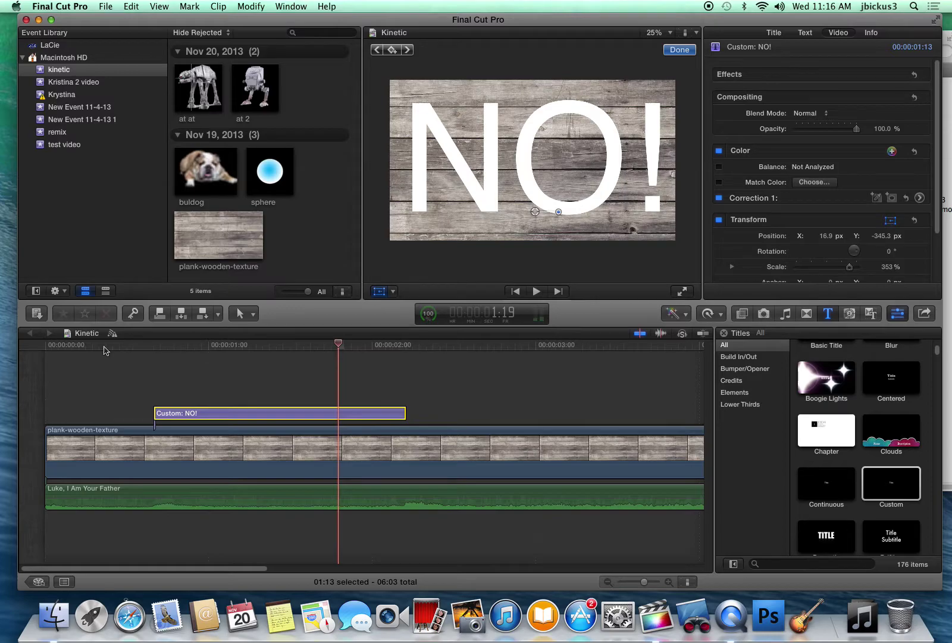
pyautogui.moveTo(336, 345); pyautogui.dragTo(124, 345)
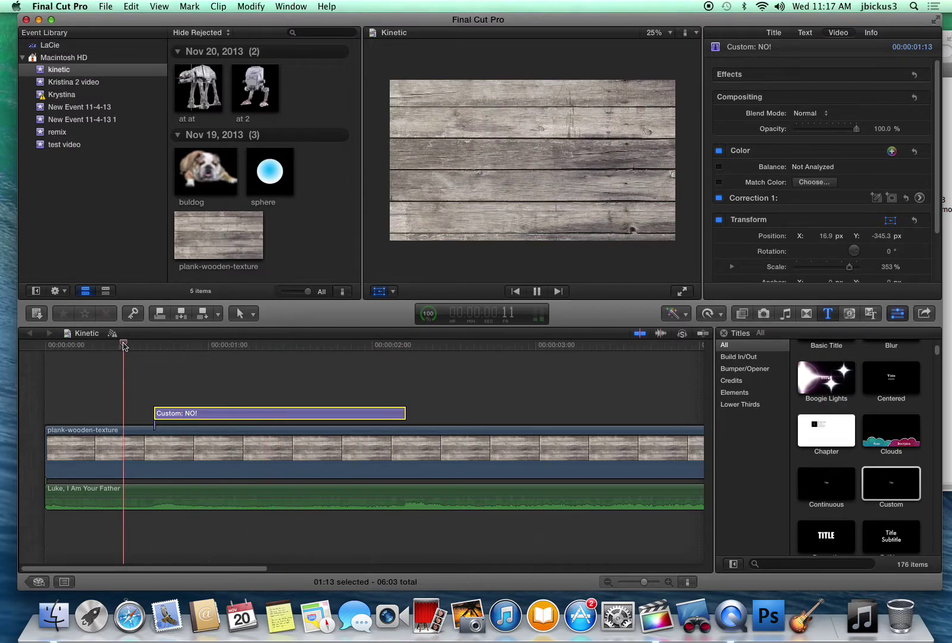
pyautogui.press('space')
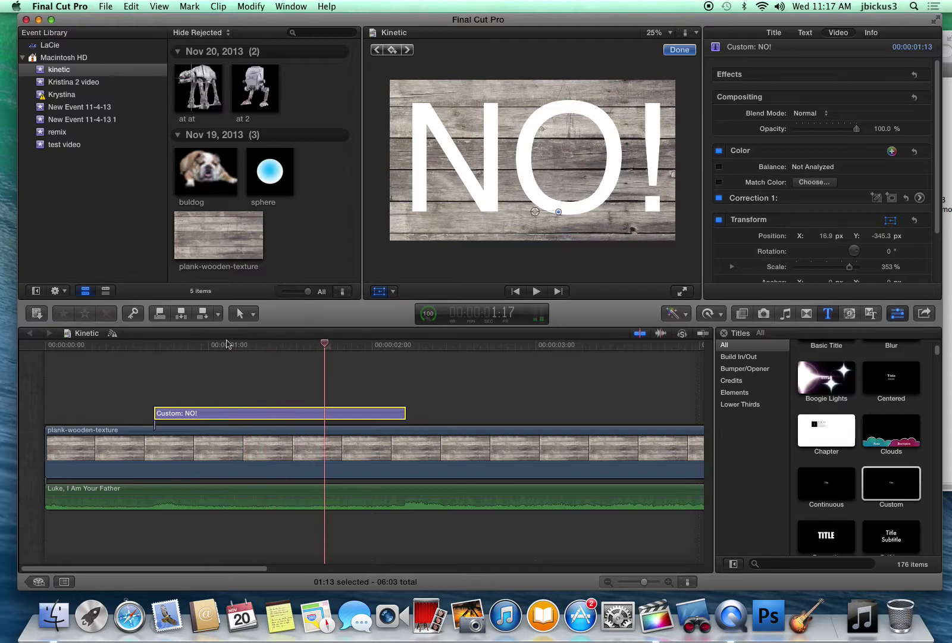
# Step: Add an opacity keyframe at 100% to the NO! title at 1:12
pyautogui.moveTo(323, 343); pyautogui.dragTo(295, 343)
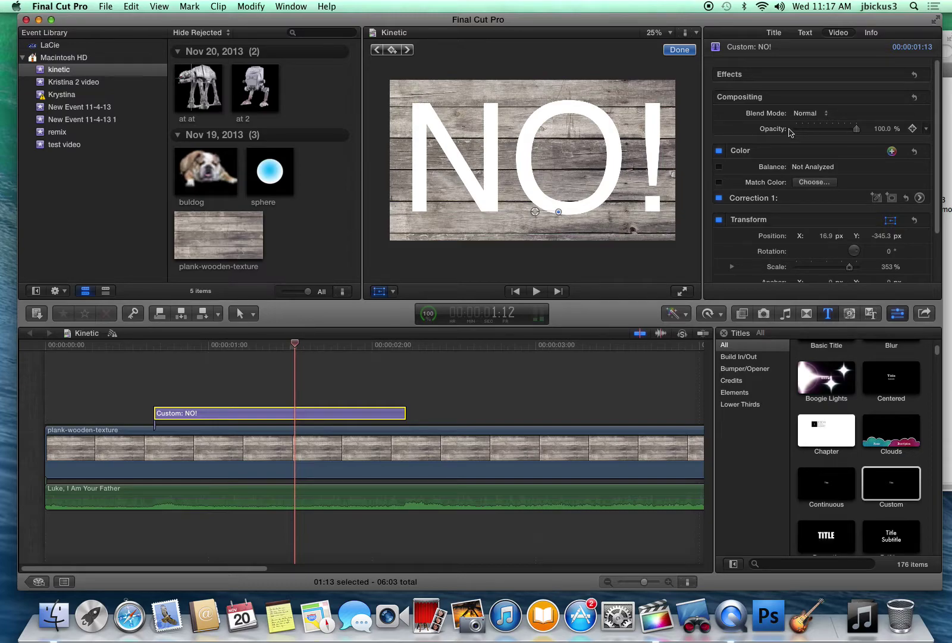
pyautogui.moveTo(935, 132); pyautogui.dragTo(935, 205)
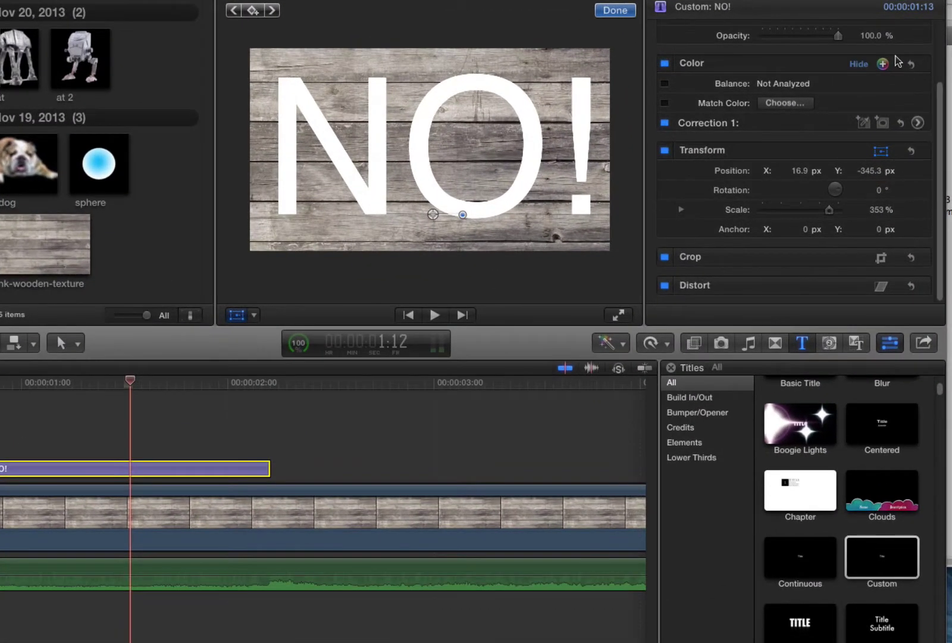
pyautogui.scroll(3, 923, 205)
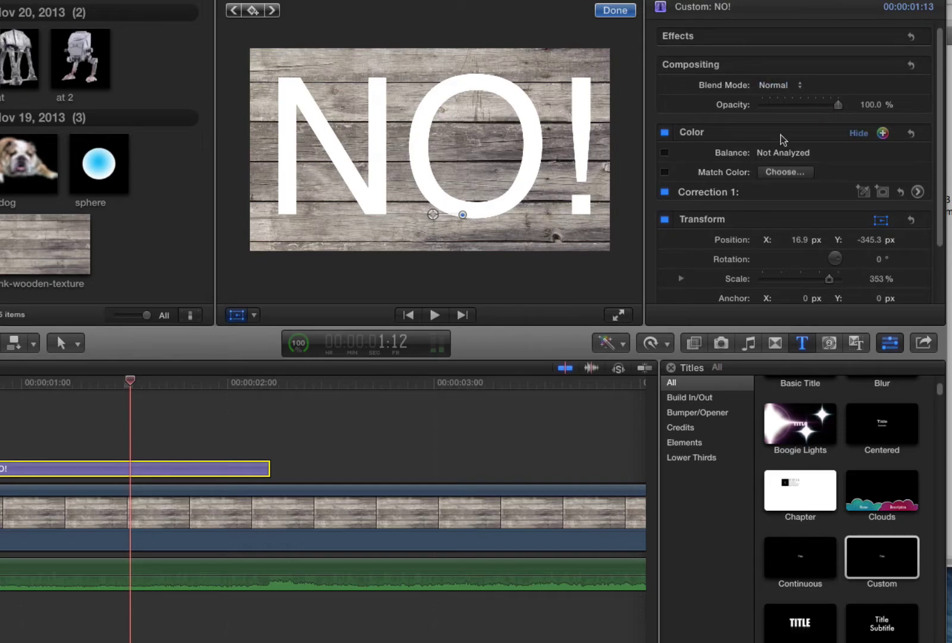
pyautogui.moveTo(840, 106)
pyautogui.mouseDown()
pyautogui.moveTo(752, 109)
pyautogui.moveTo(839, 104)
pyautogui.mouseUp()
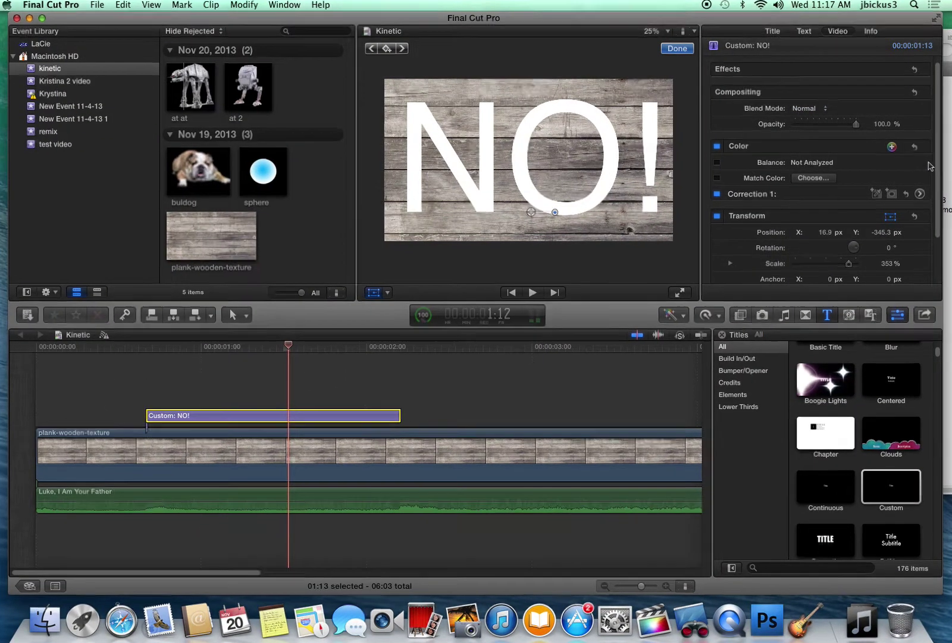
pyautogui.moveTo(930, 137)
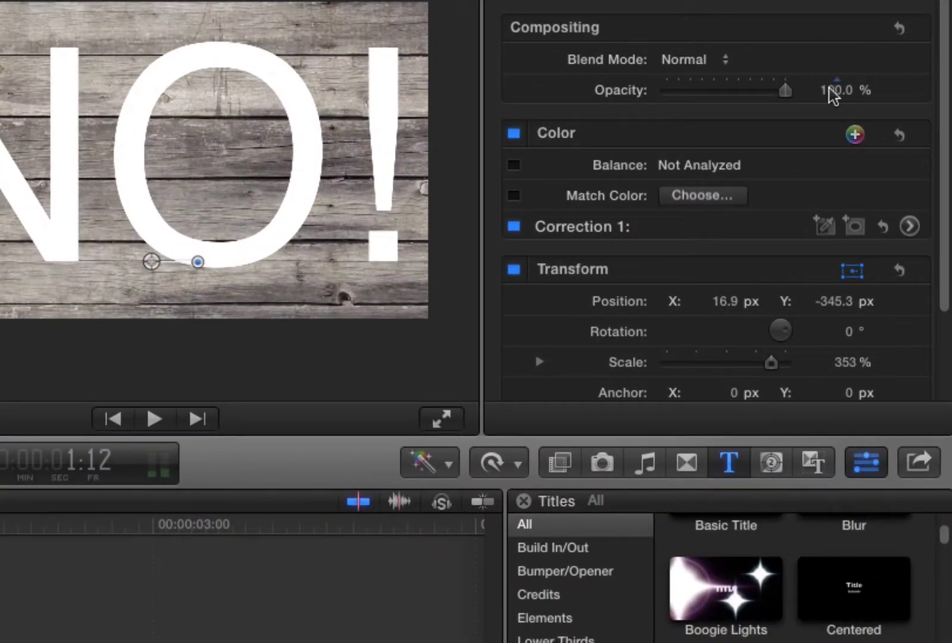
pyautogui.click(896, 90)
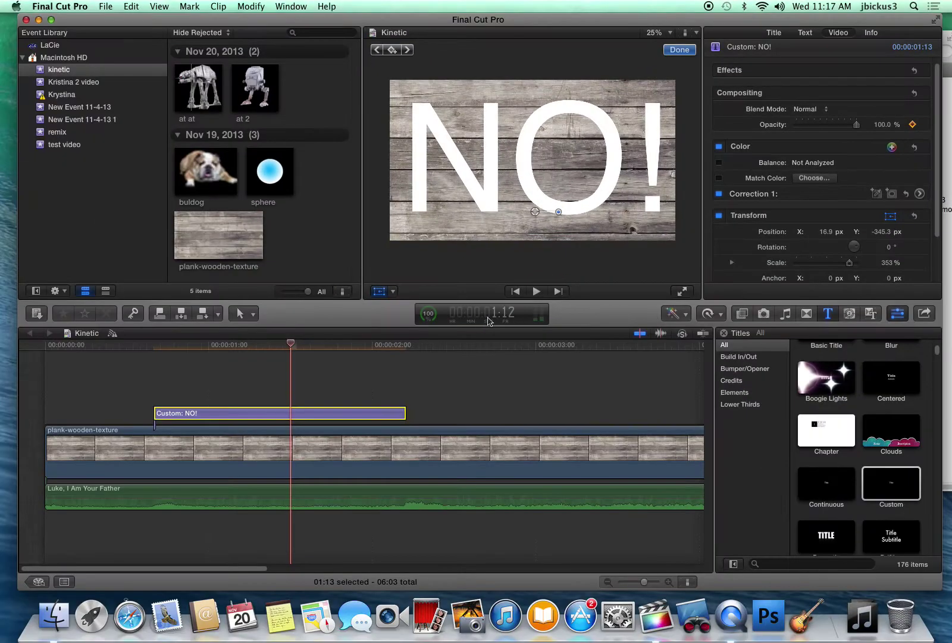
# Step: Add a second opacity keyframe at 2:03, lower it to 0%, and play back the NO! title's fade-out
pyautogui.moveTo(293, 348); pyautogui.dragTo(399, 348)
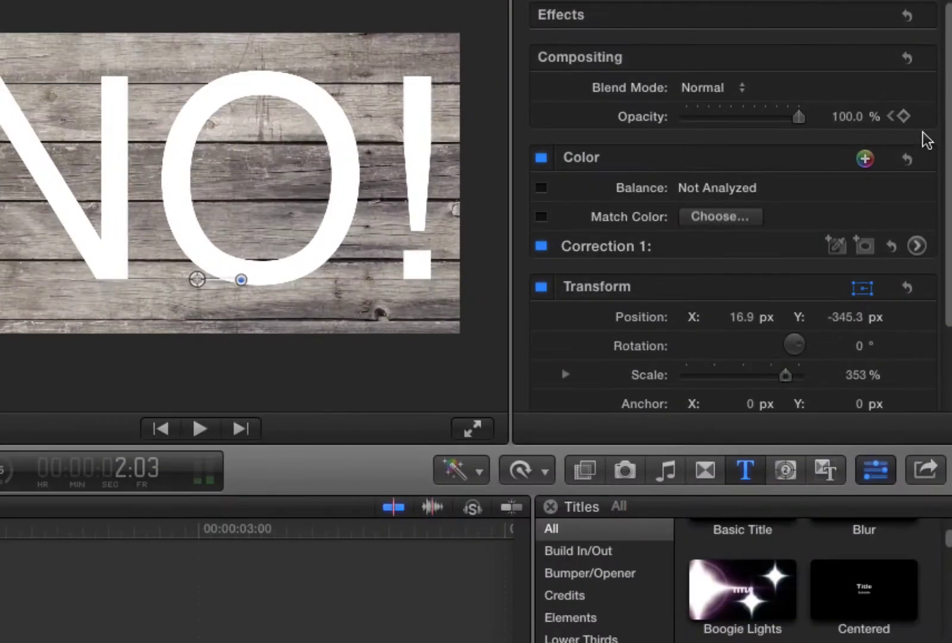
pyautogui.click(911, 124)
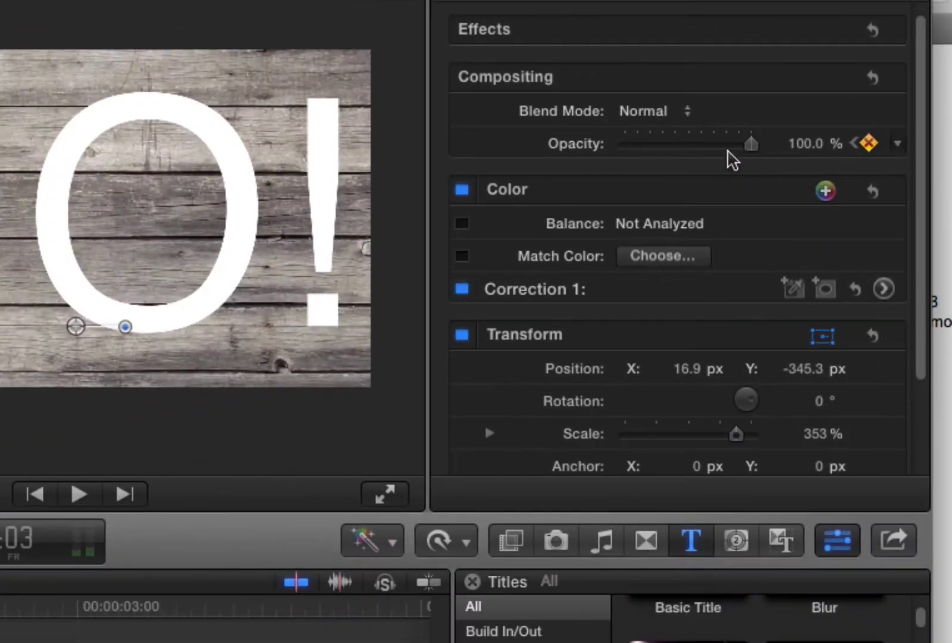
pyautogui.moveTo(752, 146); pyautogui.dragTo(616, 149)
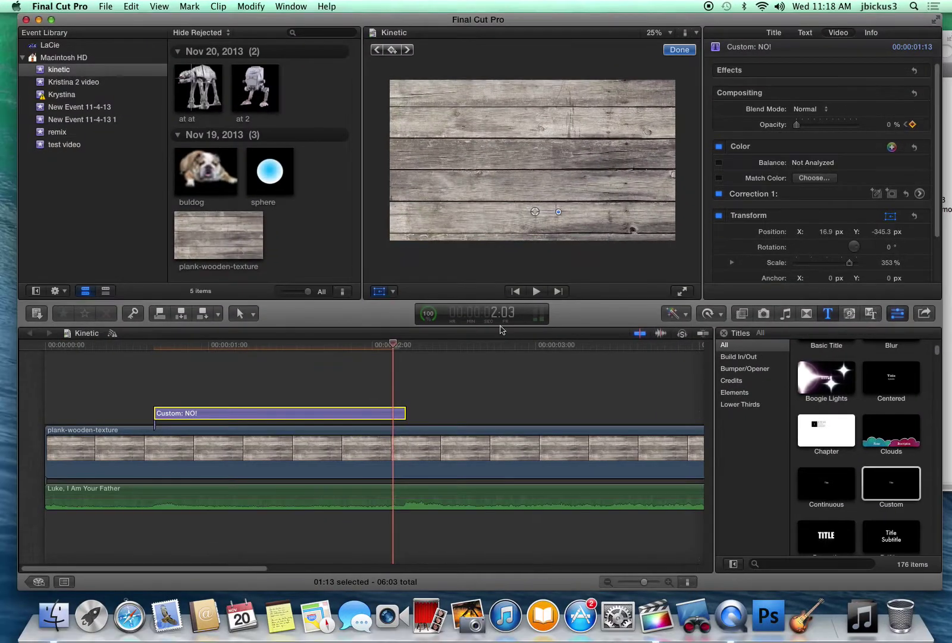
pyautogui.click(96, 349)
pyautogui.press('space')
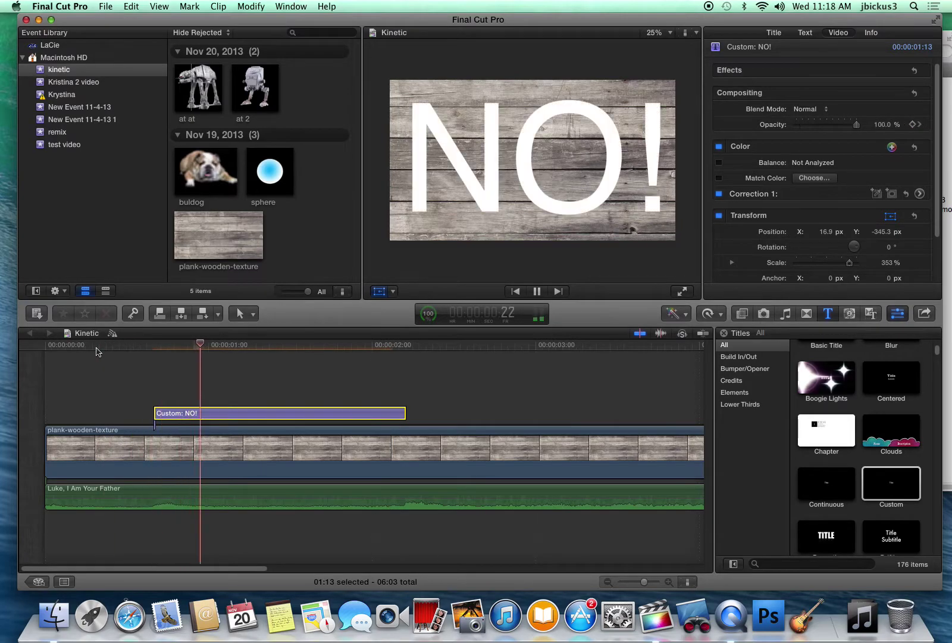
pyautogui.press('space')
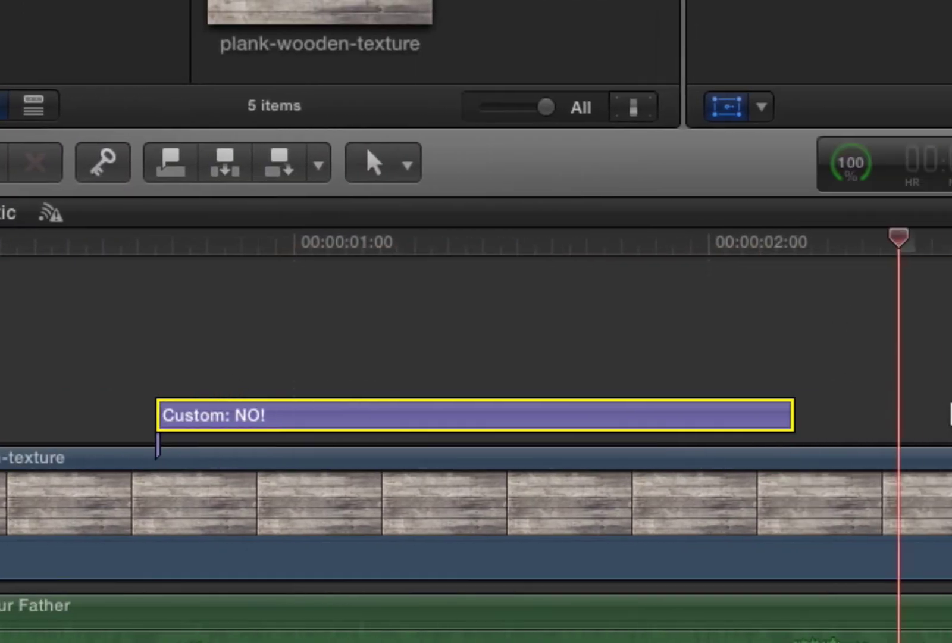
# Step: Show the NO! title's video animation and move its first opacity keyframe earlier and its last one to 2:04
pyautogui.rightClick(388, 418)
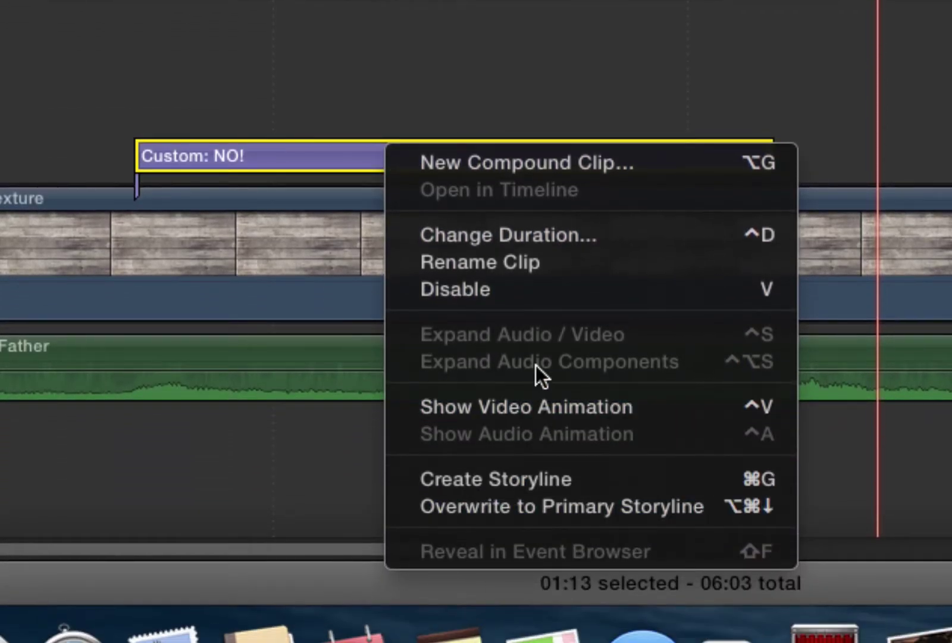
pyautogui.click(532, 404)
pyautogui.scroll(4, 371, 600)
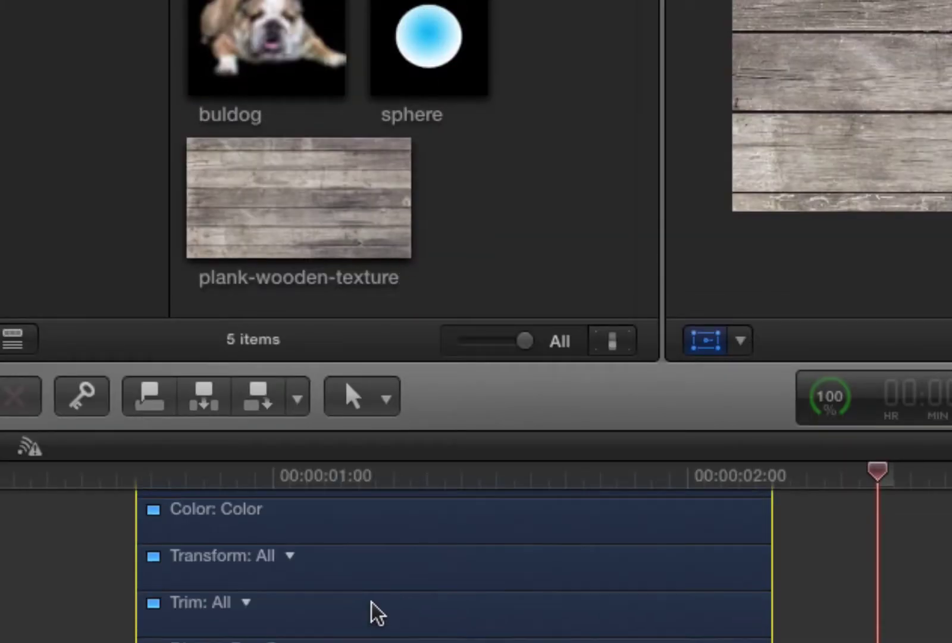
pyautogui.scroll(5, 394, 586)
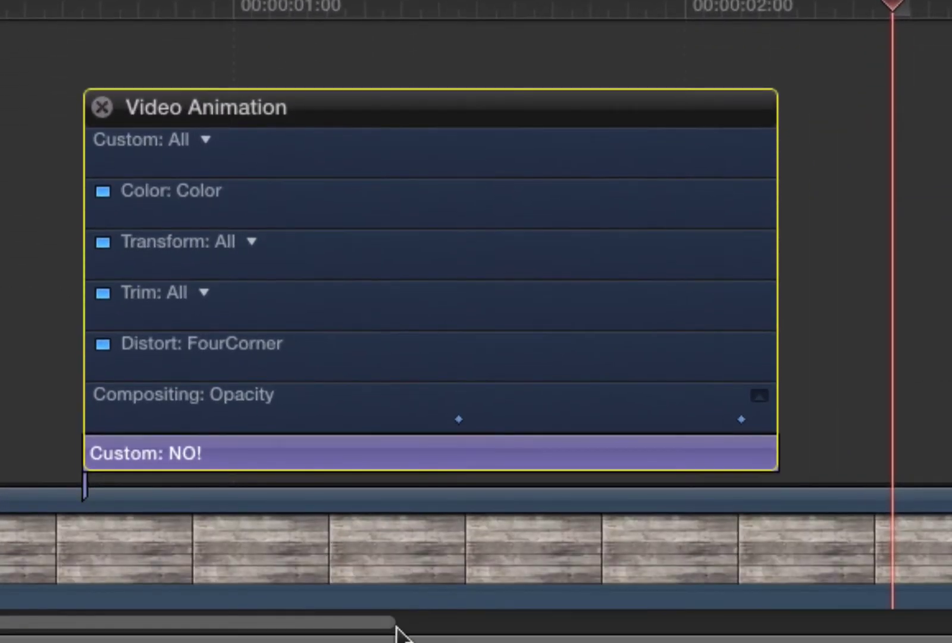
pyautogui.click(457, 419)
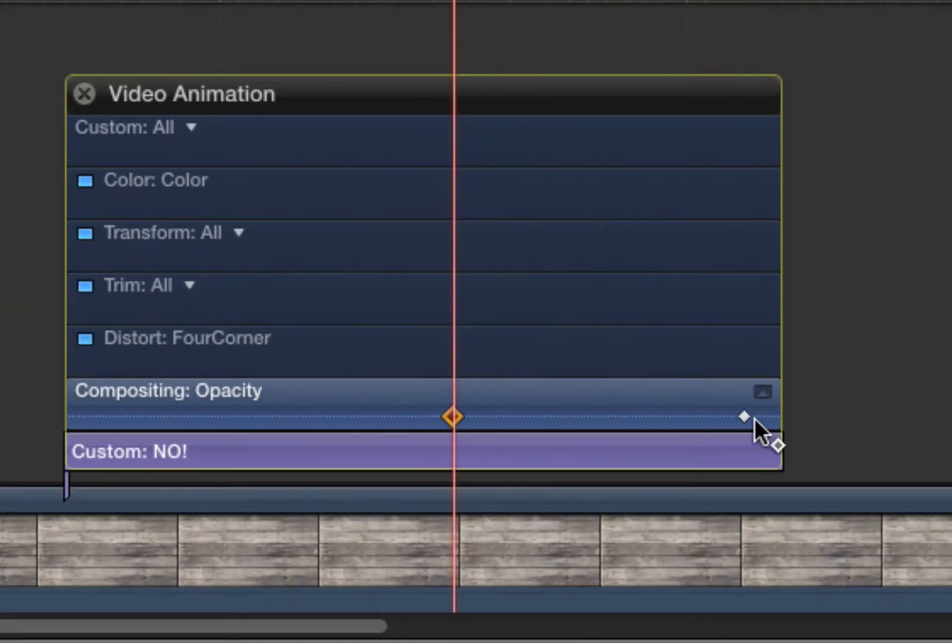
pyautogui.click(745, 415)
pyautogui.moveTo(451, 415); pyautogui.dragTo(374, 416)
pyautogui.click(745, 417)
pyautogui.moveTo(744, 416); pyautogui.dragTo(764, 417)
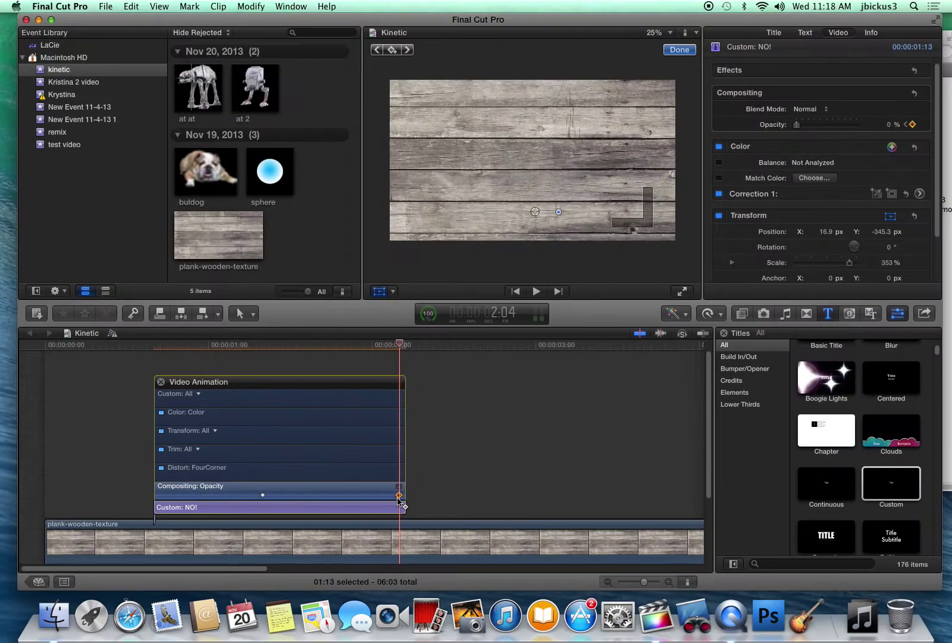
# Step: Play back the retimed fade and close the title's video animation editor
pyautogui.click(138, 356)
pyautogui.press('space')
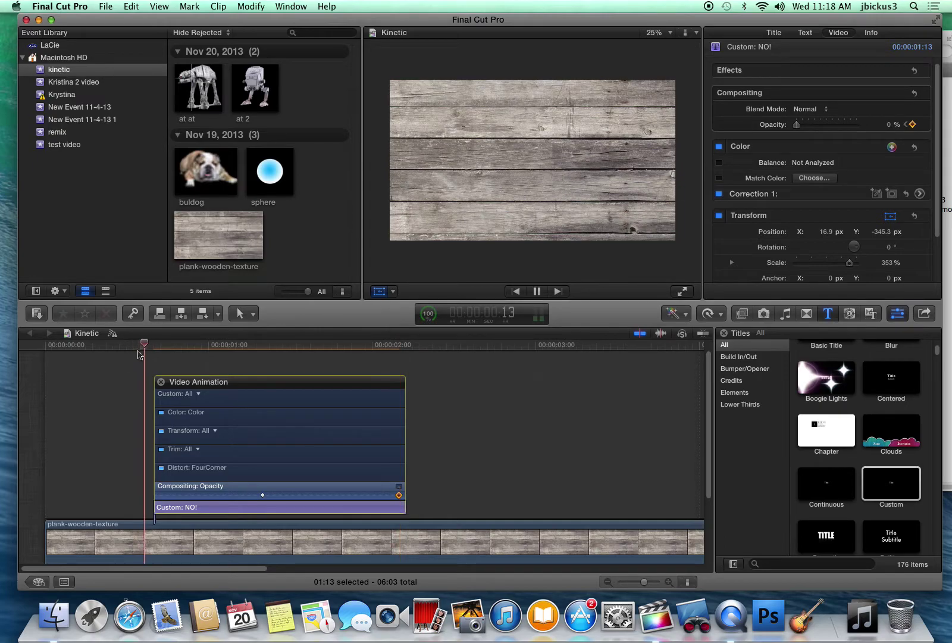
pyautogui.press('space')
pyautogui.click(162, 382)
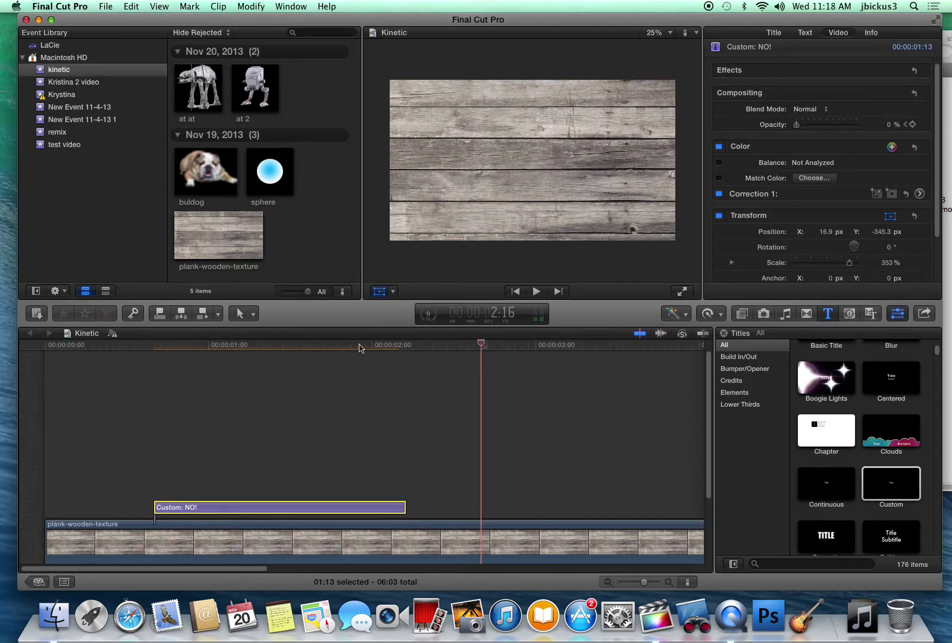
# Step: Turn on audio skimming and scrub past the end of the NO! title to find where the next word starts
pyautogui.moveTo(359, 347)
pyautogui.mouseDown()
pyautogui.moveTo(378, 347)
pyautogui.moveTo(351, 347)
pyautogui.mouseUp()
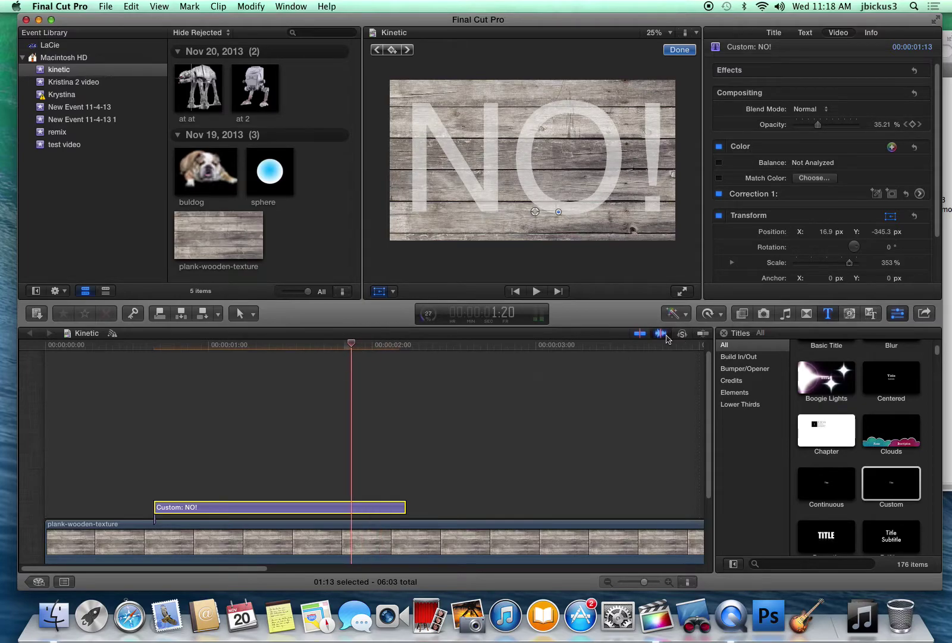
pyautogui.moveTo(351, 345); pyautogui.dragTo(392, 349)
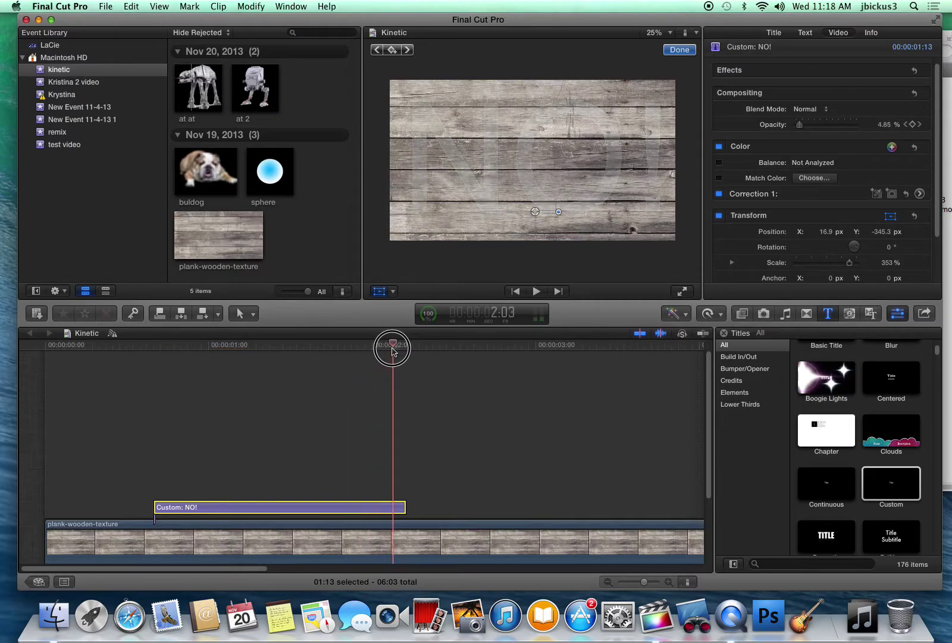
pyautogui.click(419, 423)
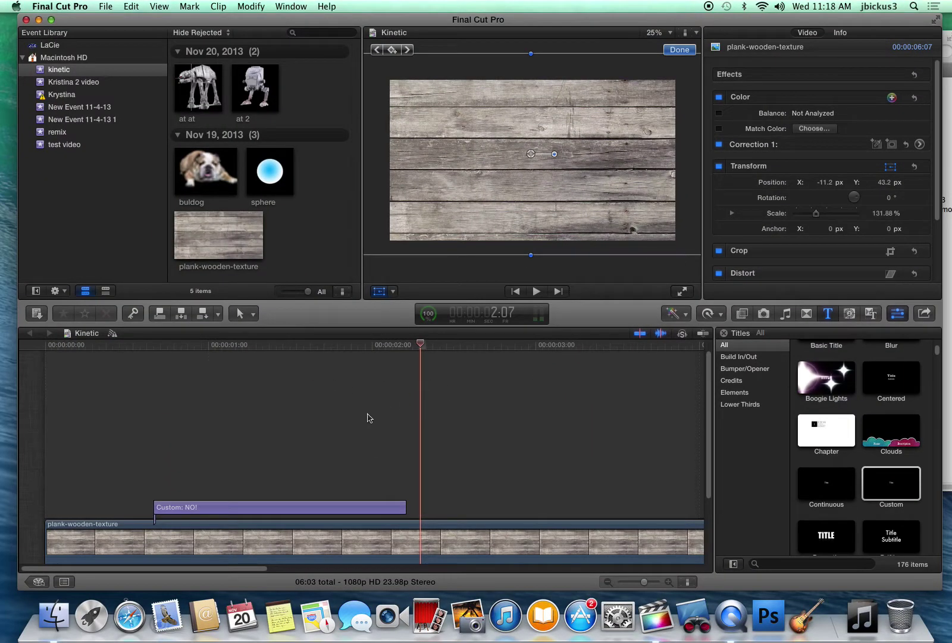
# Step: Go back to the project library and reopen the Kinetic project
pyautogui.click(38, 583)
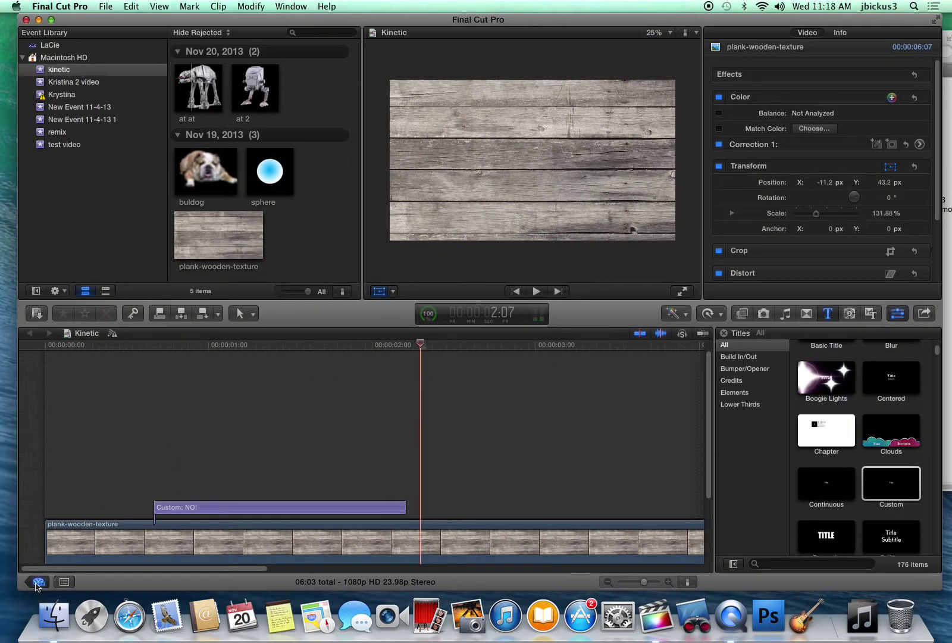
pyautogui.click(73, 470)
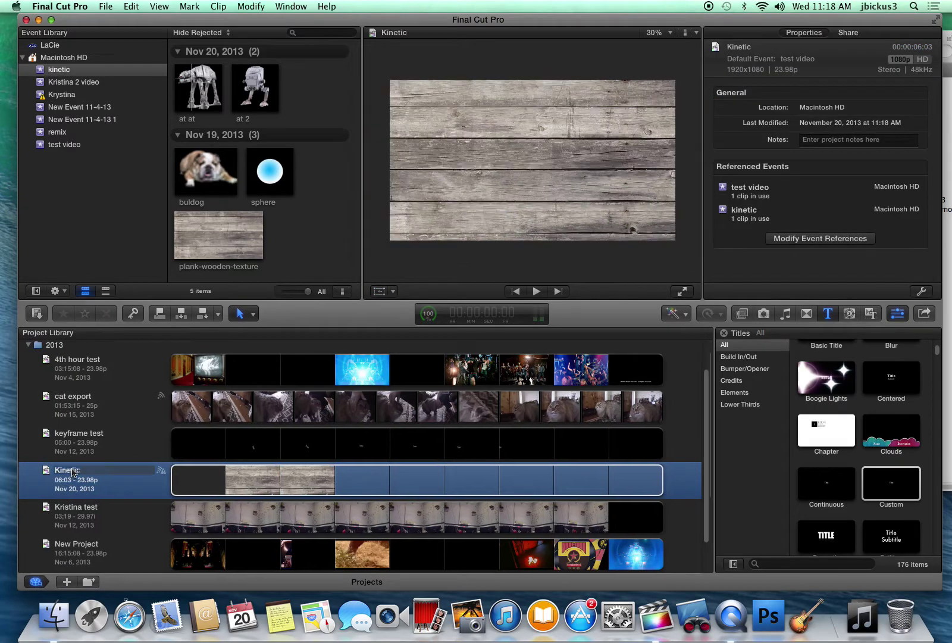
pyautogui.doubleClick(73, 470)
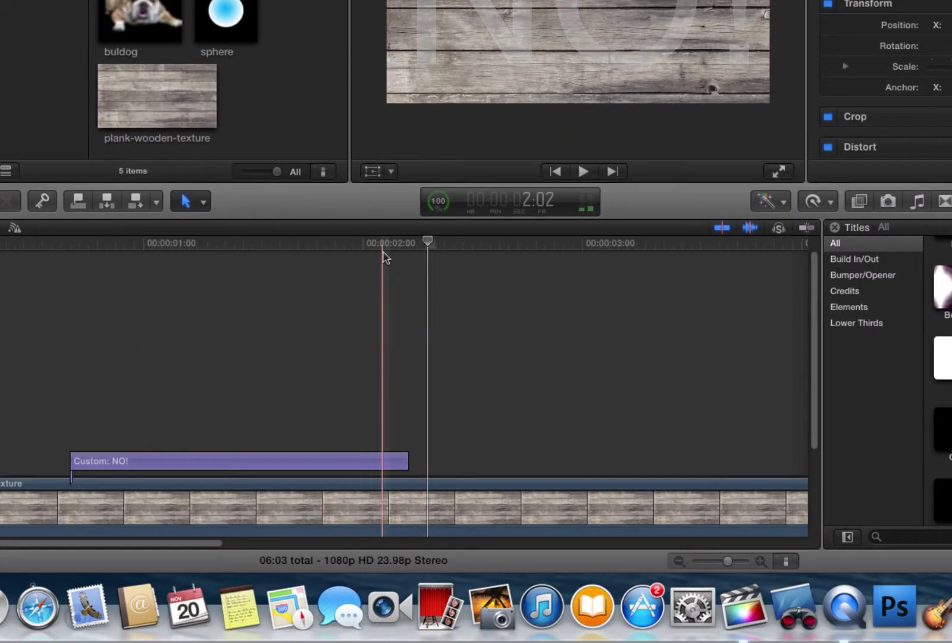
# Step: Park the playhead at 2:06 and add another Custom title there, above the wood background
pyautogui.click(417, 254)
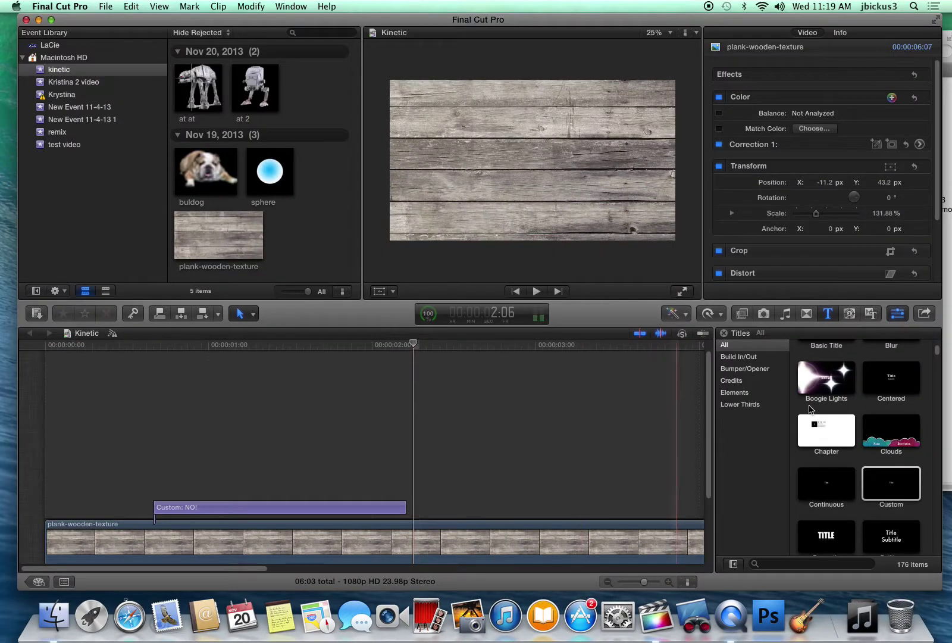
pyautogui.click(898, 483)
pyautogui.moveTo(900, 485); pyautogui.dragTo(418, 496)
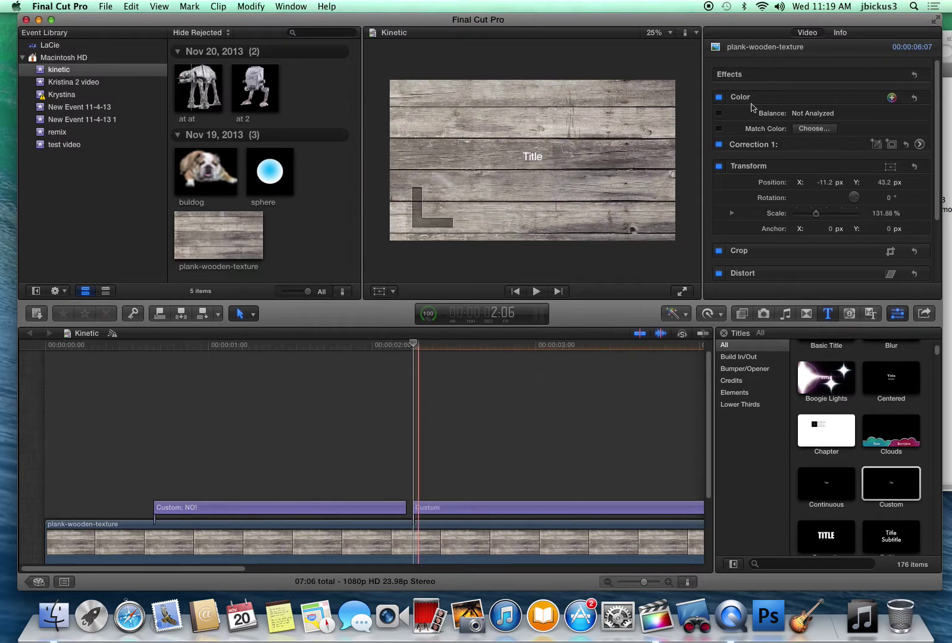
# Step: Change the new title's text to I, set its font size to 288, and scale it to 400%
pyautogui.click(805, 32)
pyautogui.tripleClick(765, 100)
pyautogui.write('I')
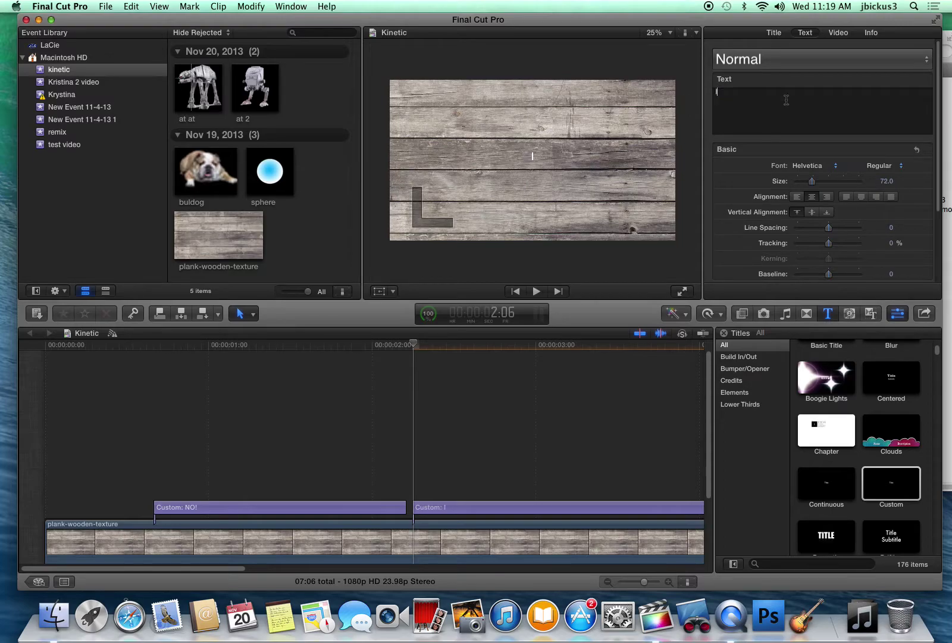
pyautogui.moveTo(811, 182); pyautogui.dragTo(920, 190)
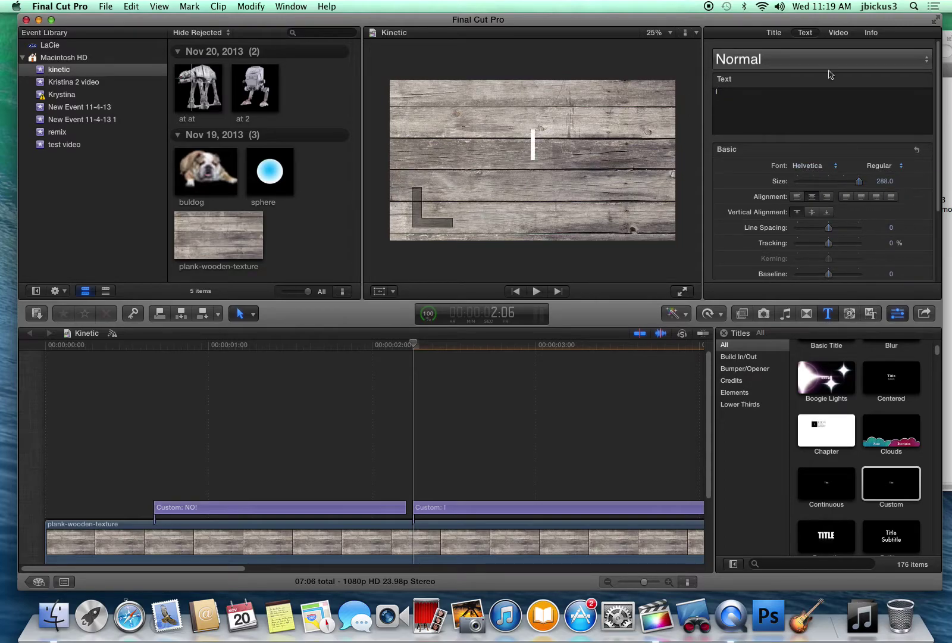
pyautogui.click(838, 33)
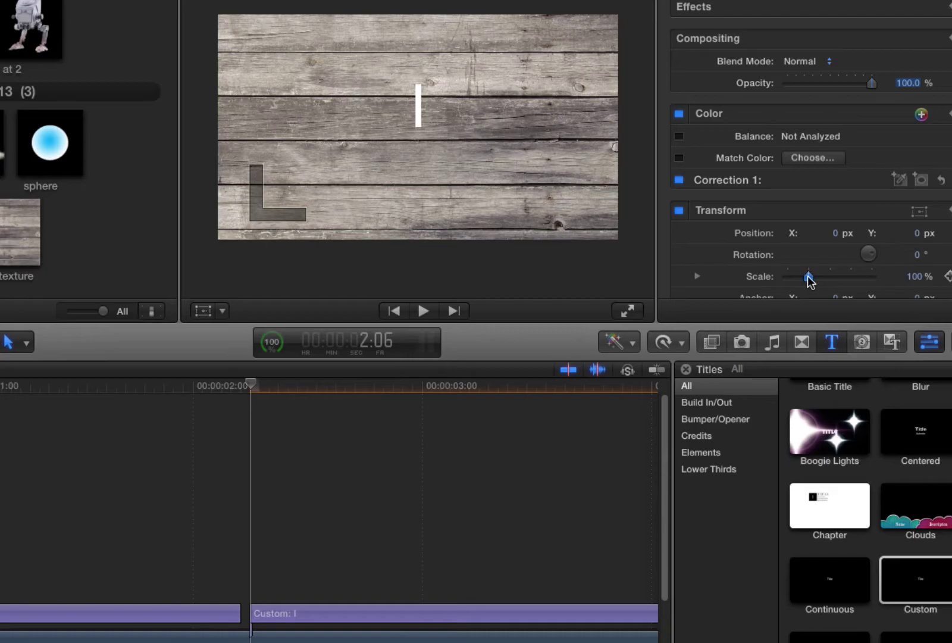
pyautogui.moveTo(809, 278); pyautogui.dragTo(904, 279)
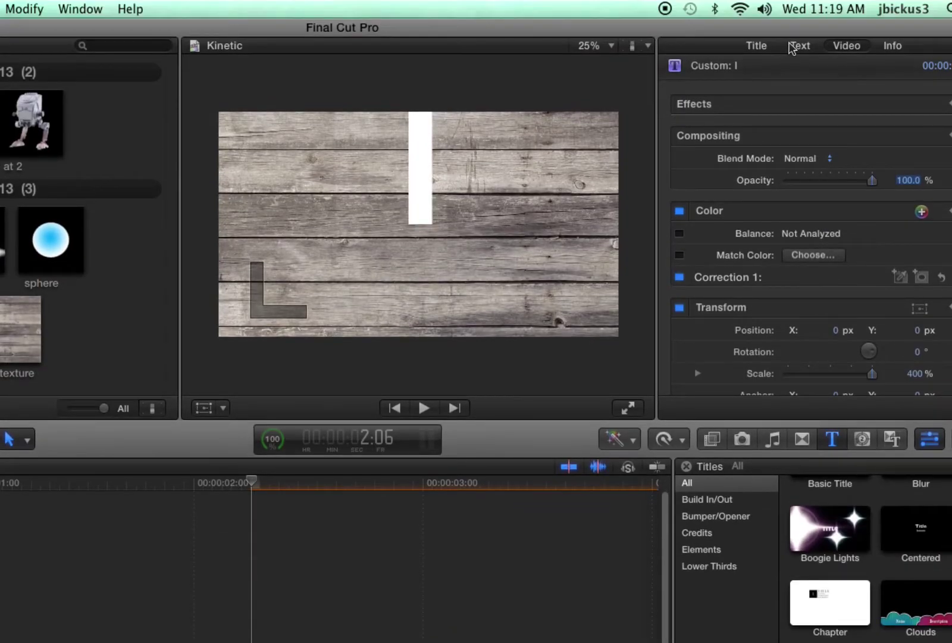
# Step: Fill the face of the I title with bright yellow and move it to the left part of the frame, fully in view
pyautogui.click(797, 46)
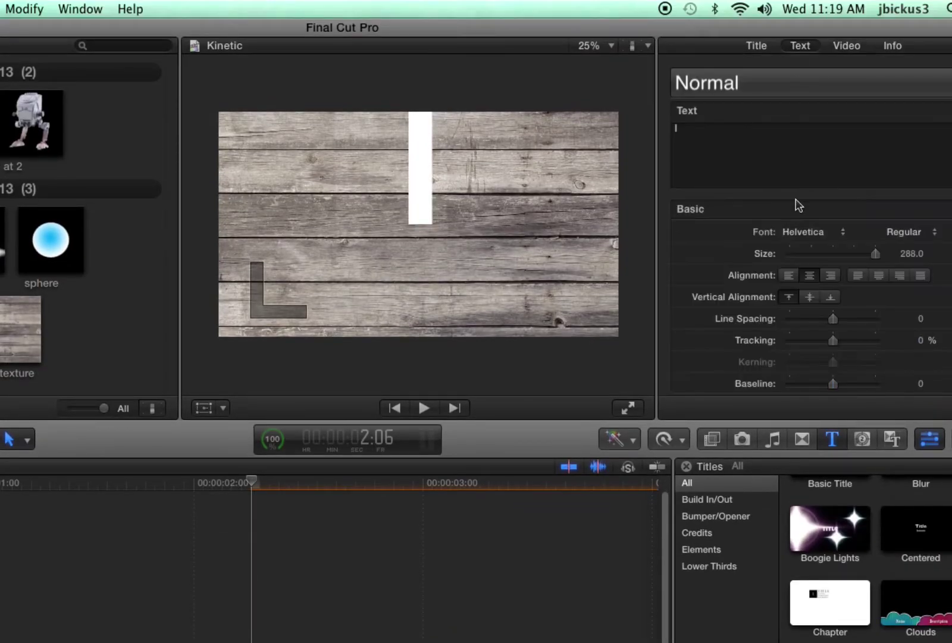
pyautogui.scroll(-5, 822, 314)
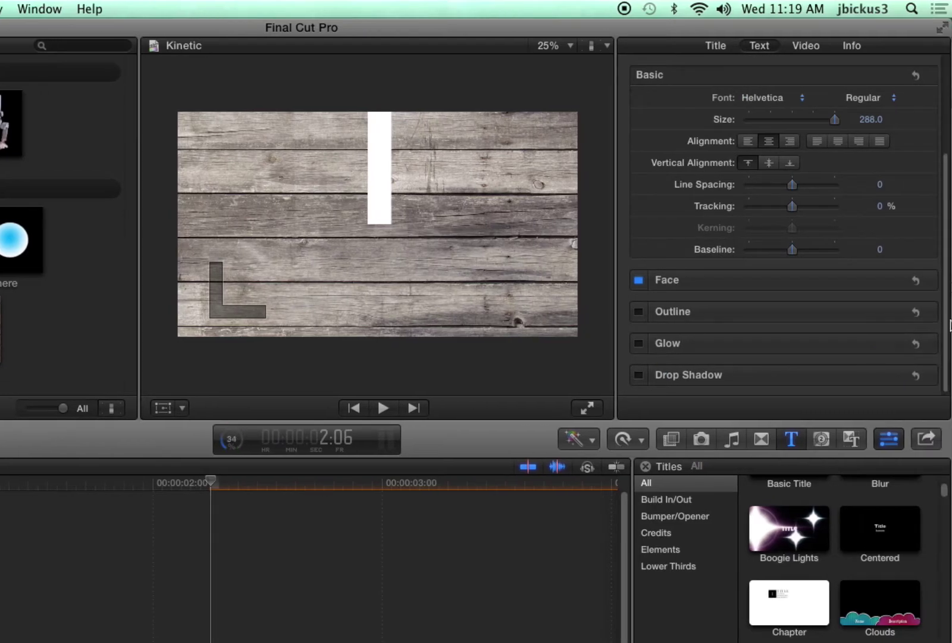
pyautogui.click(887, 280)
pyautogui.click(777, 323)
pyautogui.click(820, 357)
pyautogui.moveTo(820, 357)
pyautogui.mouseDown()
pyautogui.moveTo(799, 353)
pyautogui.moveTo(834, 368)
pyautogui.mouseUp()
pyautogui.click(779, 331)
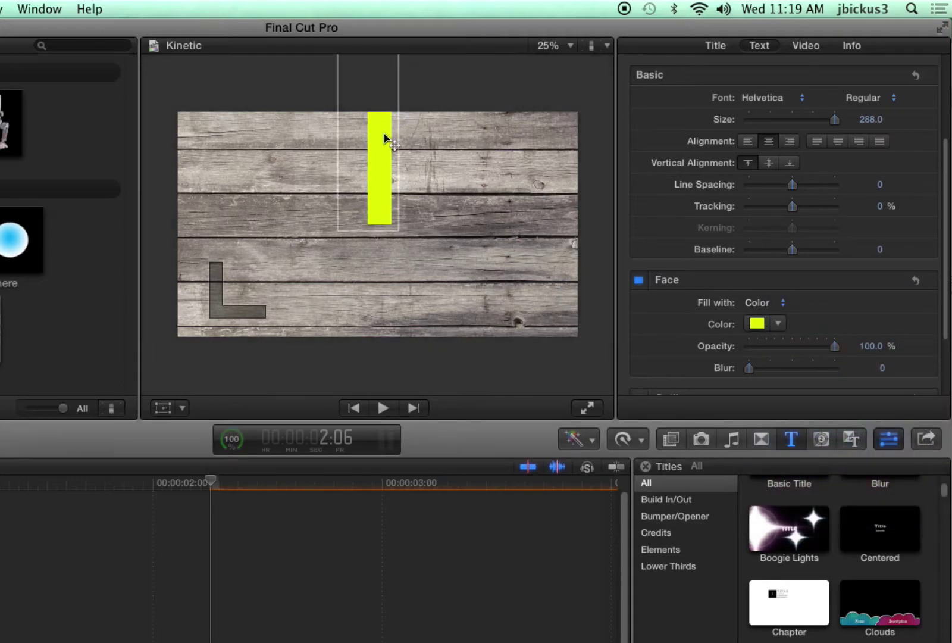
pyautogui.moveTo(384, 136); pyautogui.dragTo(276, 206)
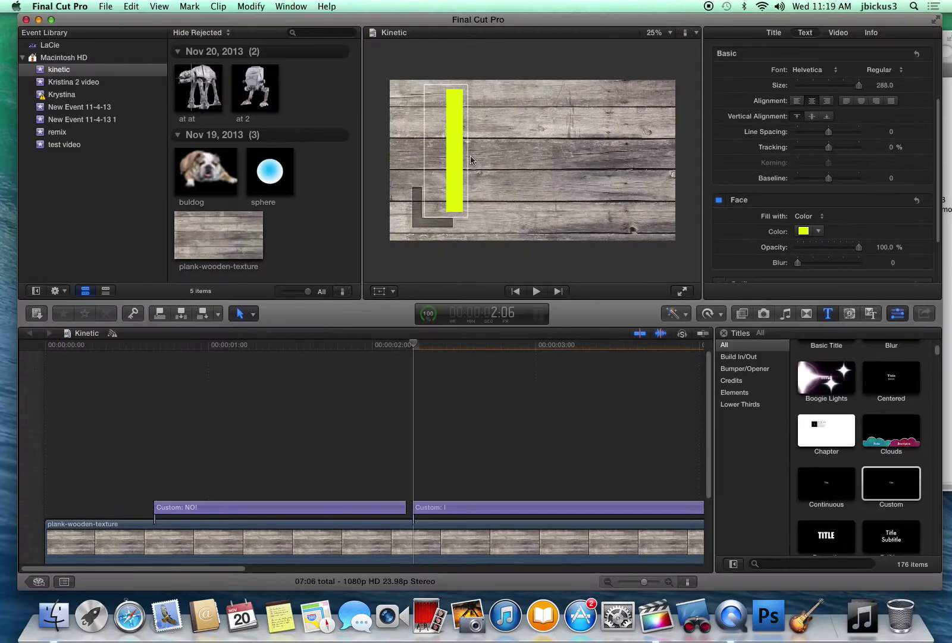
# Step: Shorten the I title's clip to 01:15, playing the audio to judge where it should end
pyautogui.moveTo(228, 570); pyautogui.dragTo(417, 579)
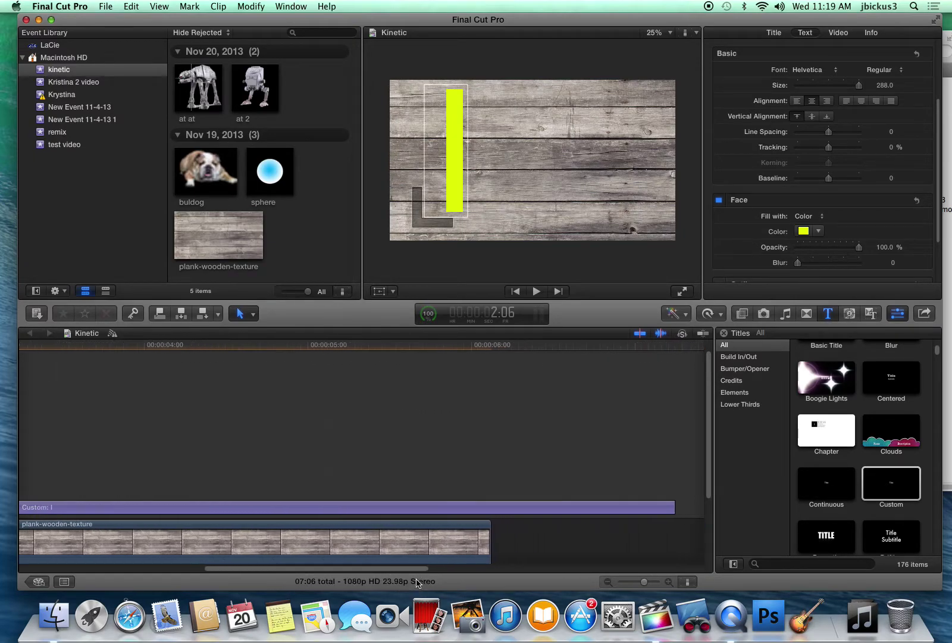
pyautogui.moveTo(668, 506); pyautogui.dragTo(198, 508)
pyautogui.moveTo(239, 570); pyautogui.dragTo(141, 565)
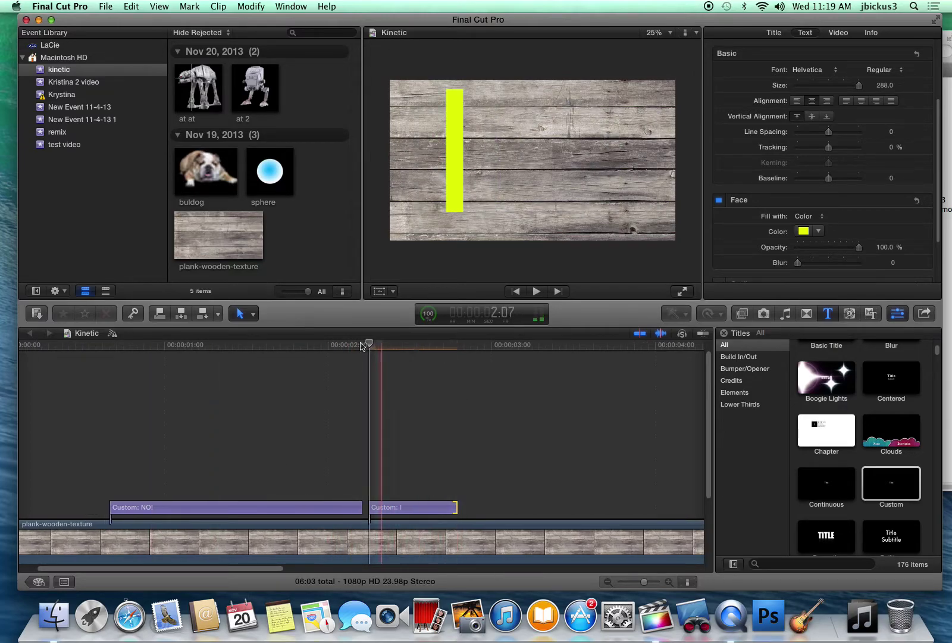
pyautogui.press('space')
pyautogui.press('space')
pyautogui.moveTo(458, 509); pyautogui.dragTo(632, 509)
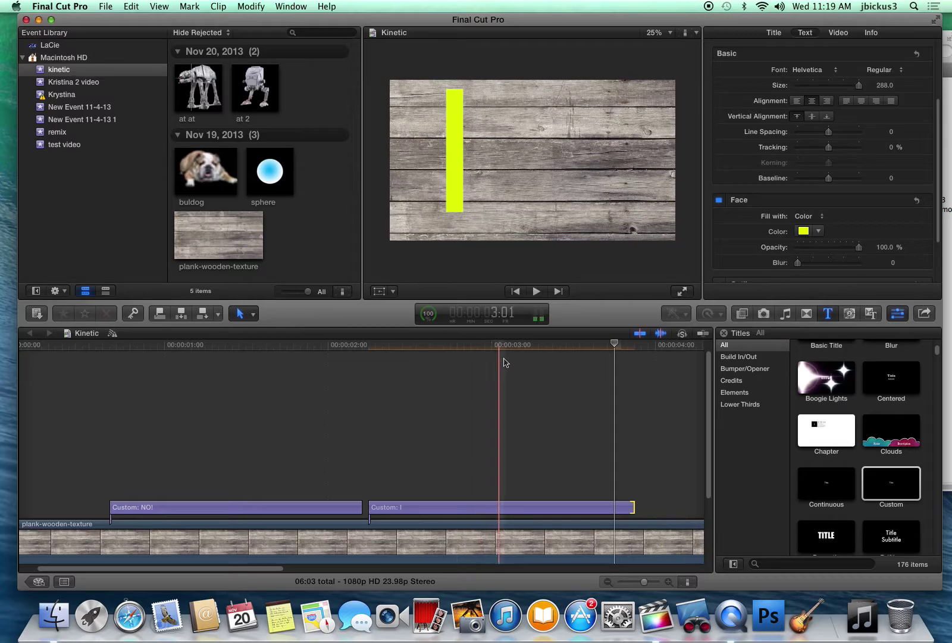
# Step: Play the audio during the I title and park the playhead at 3:01, where the next word starts
pyautogui.press('space')
pyautogui.press('space')
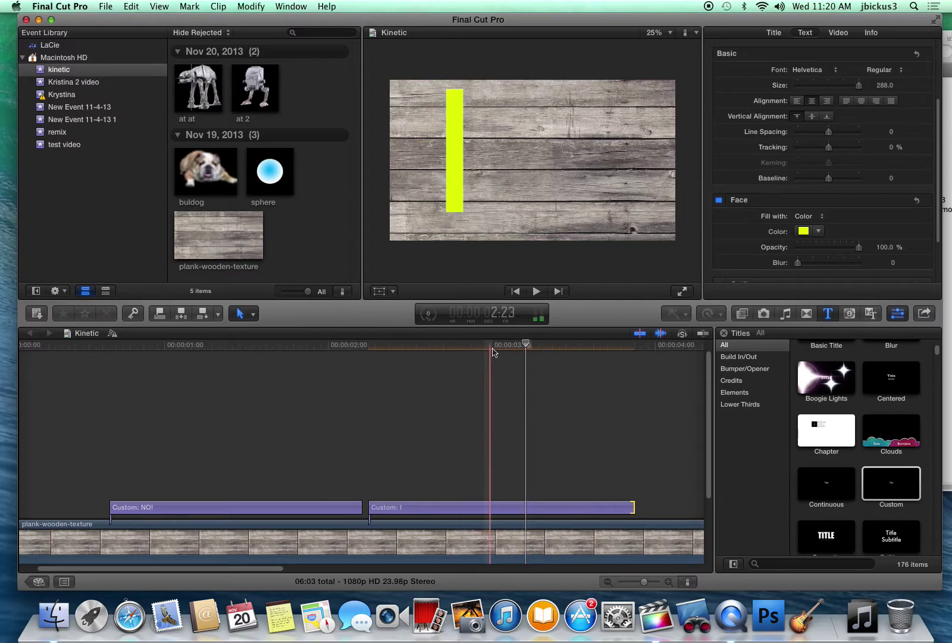
pyautogui.click(500, 346)
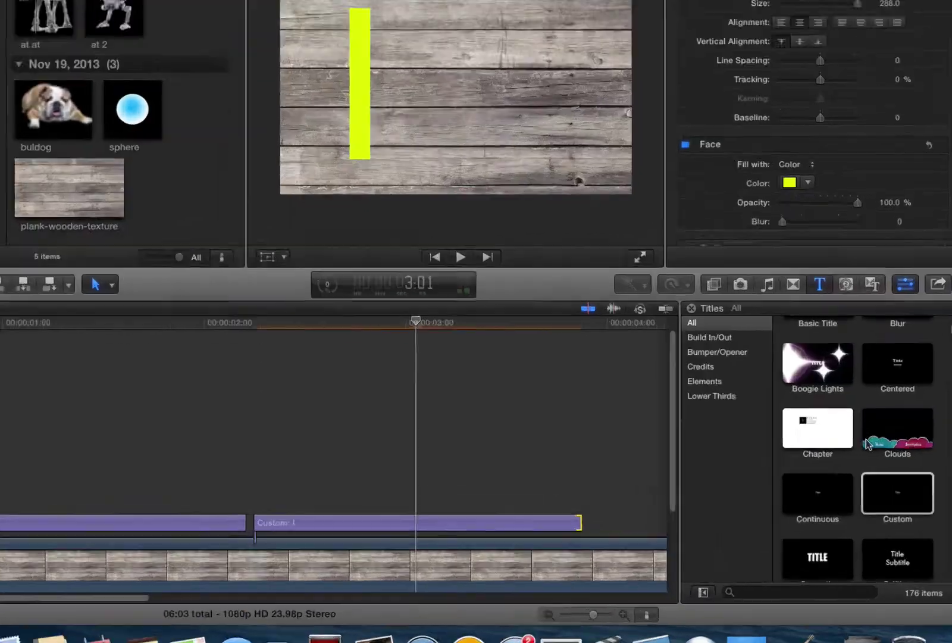
# Step: Add another Custom title at 3:01 on a layer above the I title and shorten it to 01:21
pyautogui.click(888, 475)
pyautogui.moveTo(890, 490); pyautogui.dragTo(597, 462)
pyautogui.moveTo(284, 487); pyautogui.dragTo(82, 543)
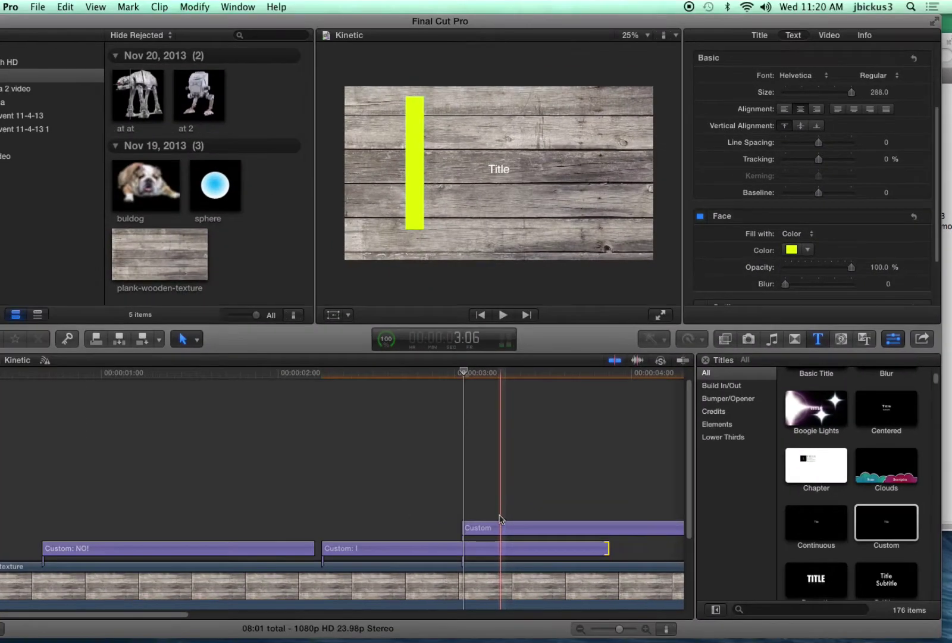
pyautogui.moveTo(168, 614); pyautogui.dragTo(419, 630)
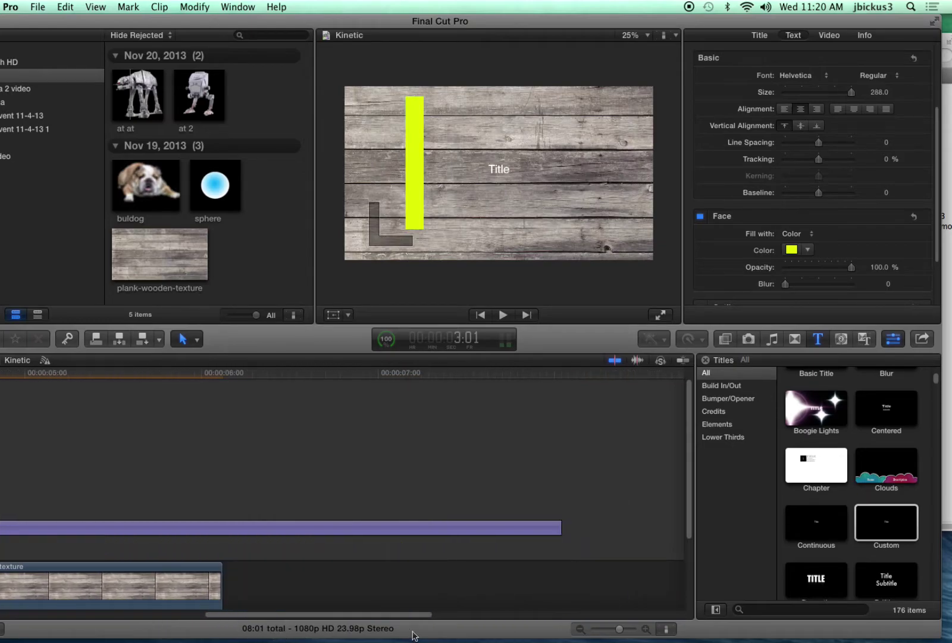
pyautogui.moveTo(559, 526); pyautogui.dragTo(7, 527)
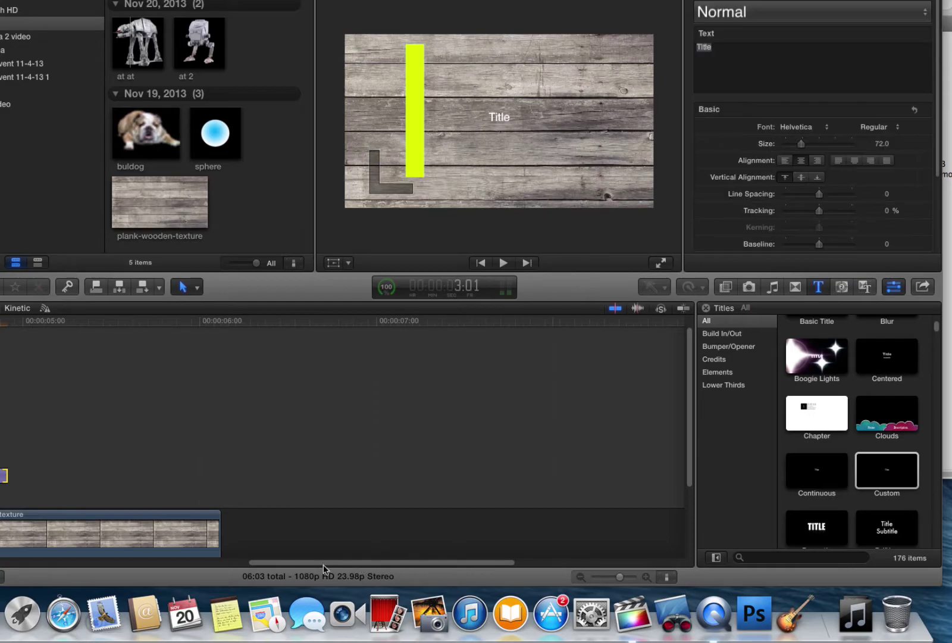
pyautogui.moveTo(337, 564); pyautogui.dragTo(146, 564)
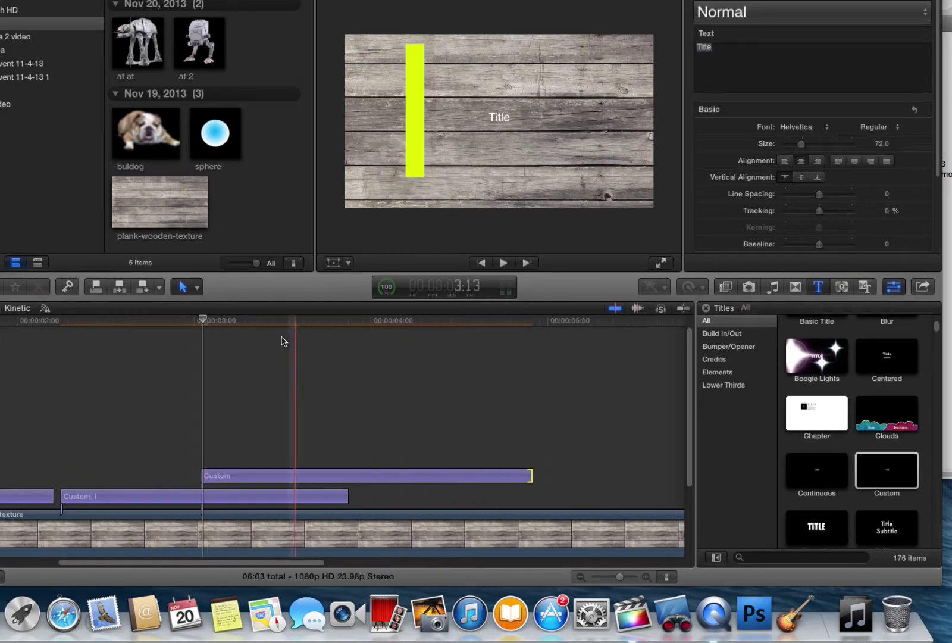
# Step: Try the new title with the text AM at font size 288, and delete it
pyautogui.moveTo(204, 322); pyautogui.dragTo(274, 322)
pyautogui.click(343, 468)
pyautogui.click(349, 475)
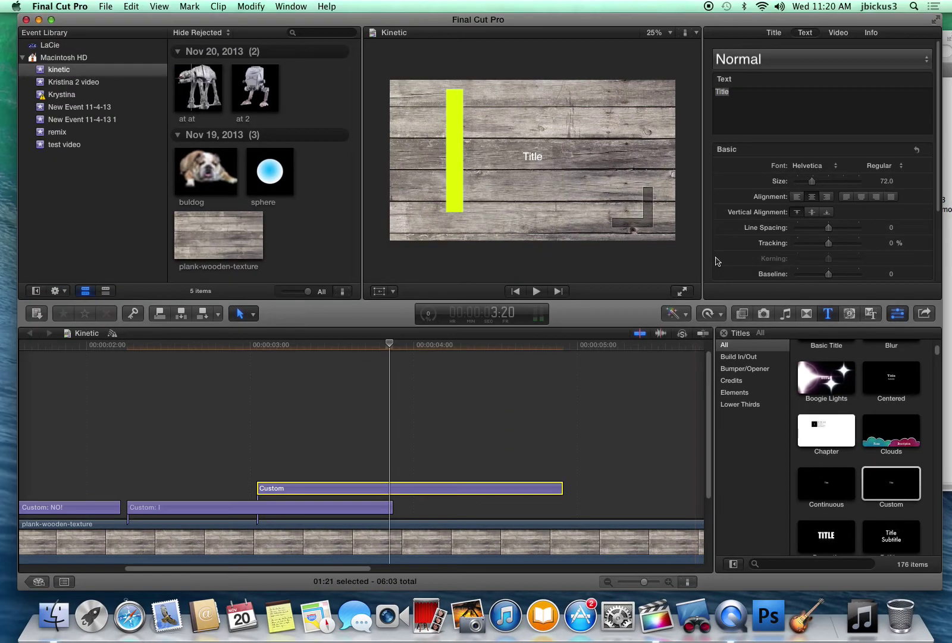
pyautogui.click(777, 100)
pyautogui.write('AM')
pyautogui.moveTo(815, 182); pyautogui.dragTo(883, 181)
pyautogui.click(331, 491)
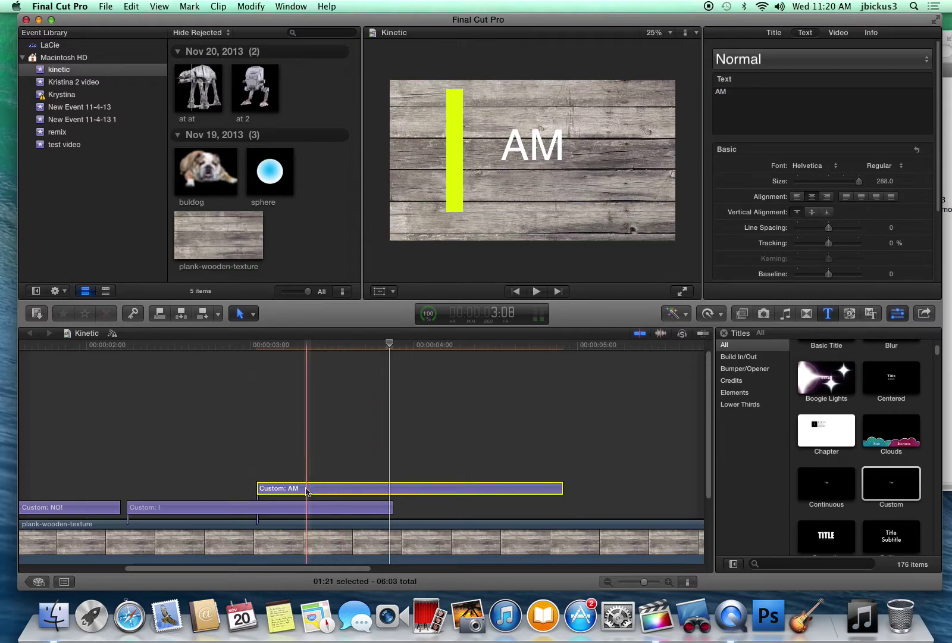
pyautogui.press('Delete')
# Step: Duplicate the I title on the layer above, starting at about 3:00, and change the copy's text to AM
pyautogui.click(251, 345)
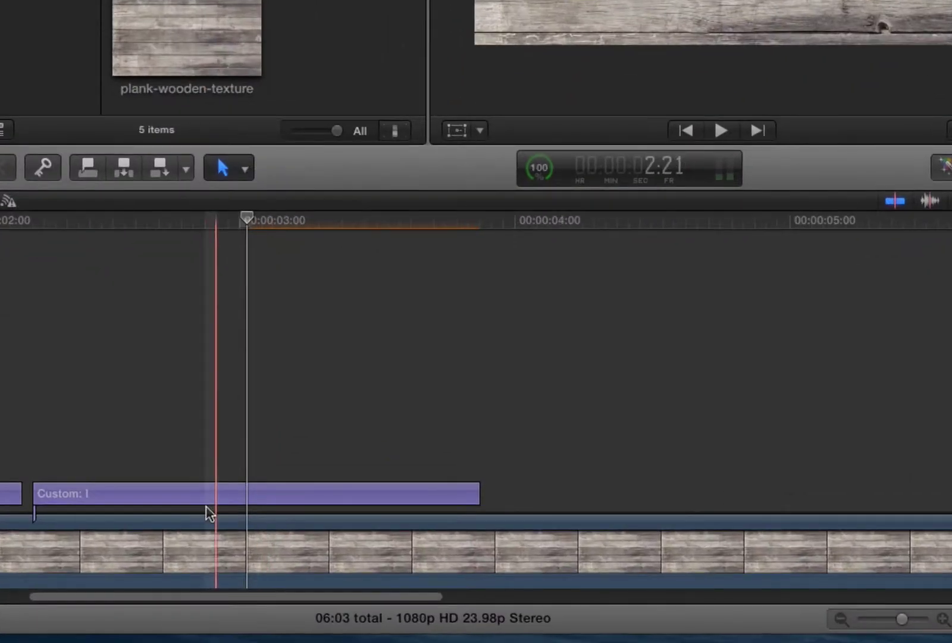
pyautogui.click(197, 503)
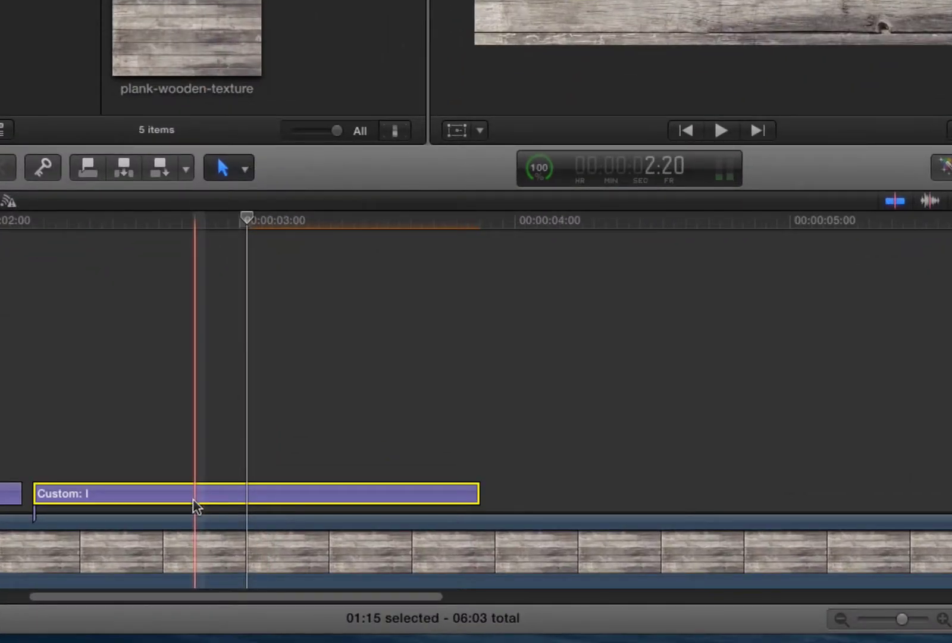
pyautogui.moveTo(181, 500); pyautogui.dragTo(395, 456)
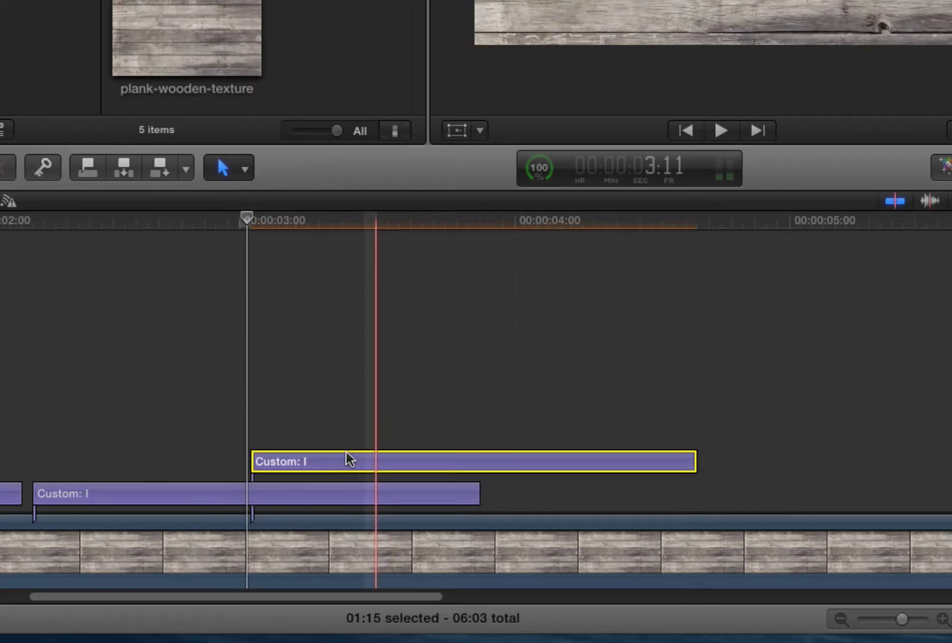
pyautogui.moveTo(314, 458); pyautogui.dragTo(325, 462)
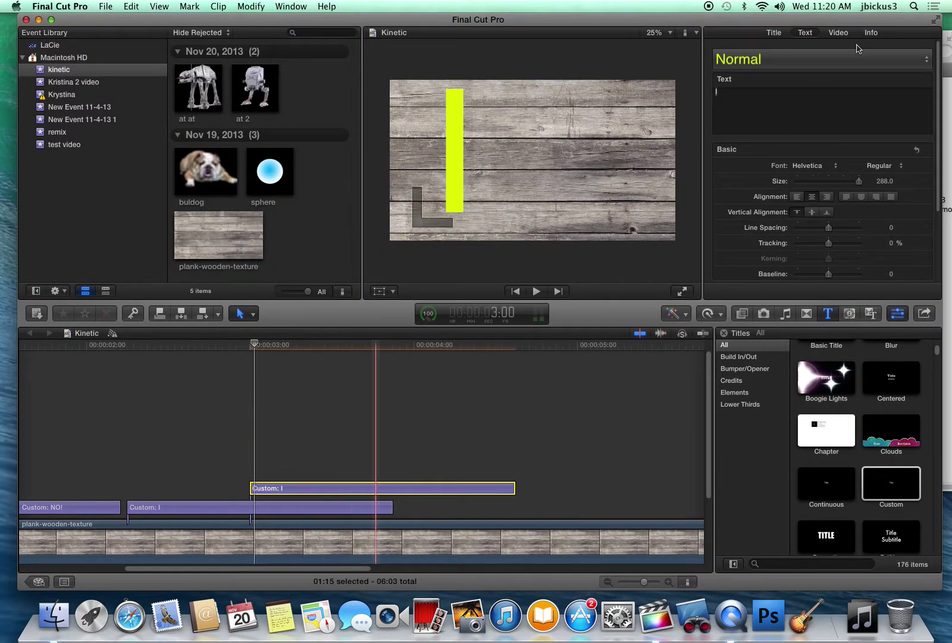
pyautogui.click(746, 100)
pyautogui.write('AM')
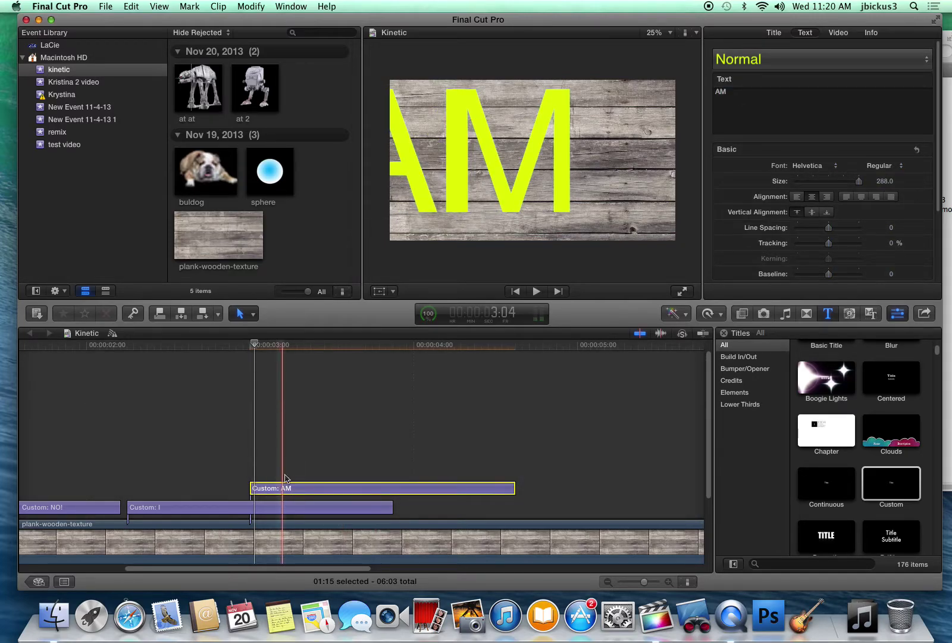
# Step: Scale the AM title down to 168% and position it beside the upper part of the I
pyautogui.click(379, 291)
pyautogui.moveTo(452, 132); pyautogui.dragTo(565, 132)
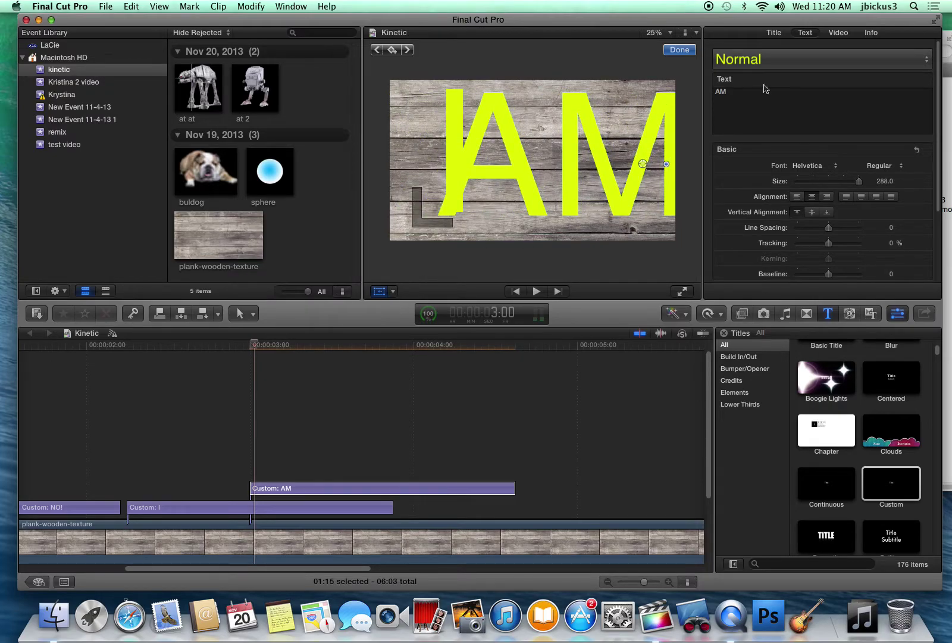
pyautogui.click(837, 33)
pyautogui.moveTo(857, 270); pyautogui.dragTo(821, 270)
pyautogui.moveTo(632, 164); pyautogui.dragTo(557, 113)
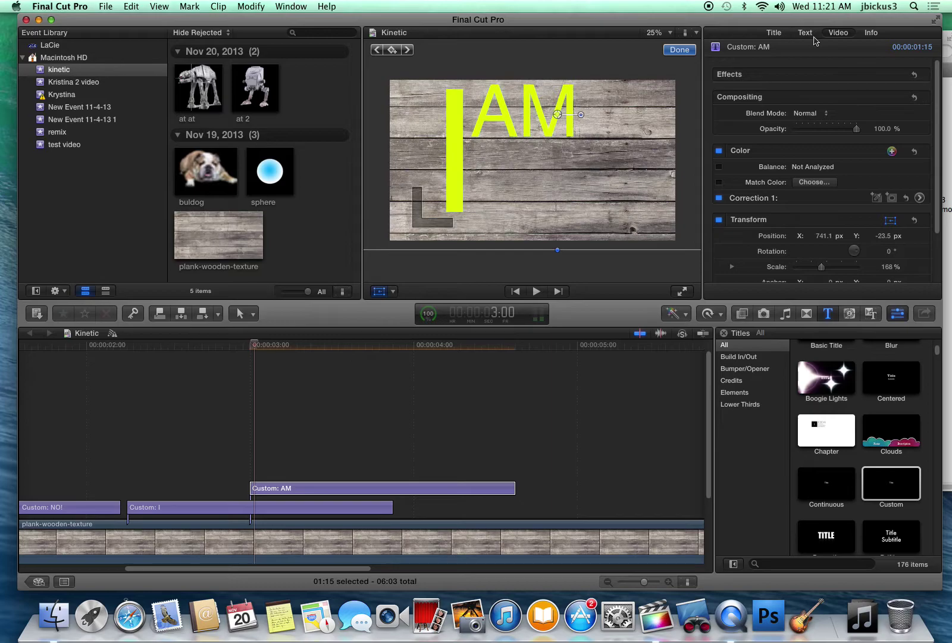
# Step: Change the AM title's face color to pale green and nudge the word slightly down beside the I
pyautogui.click(806, 33)
pyautogui.scroll(-4, 814, 273)
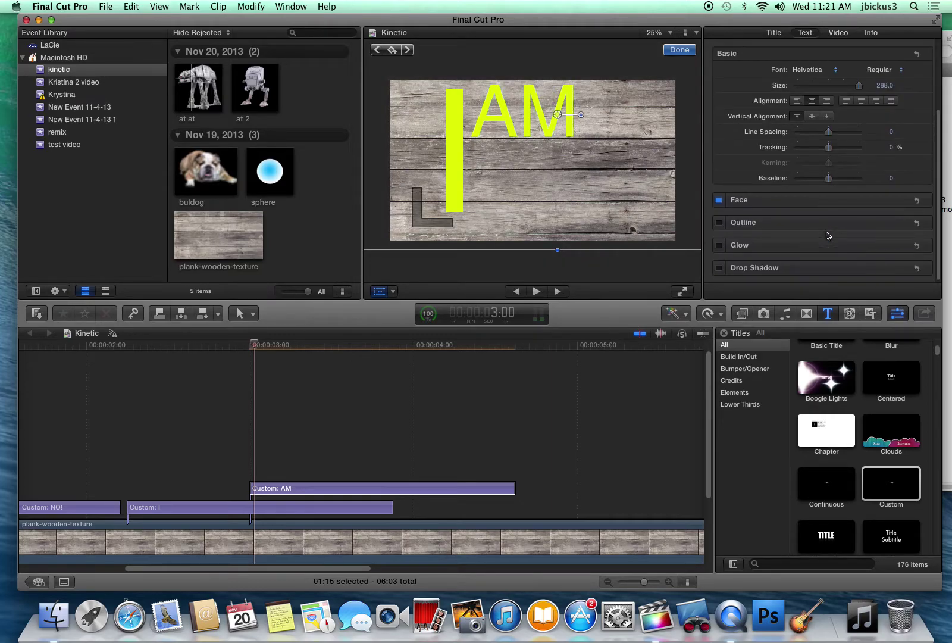
pyautogui.click(898, 200)
pyautogui.click(818, 231)
pyautogui.click(819, 274)
pyautogui.click(812, 276)
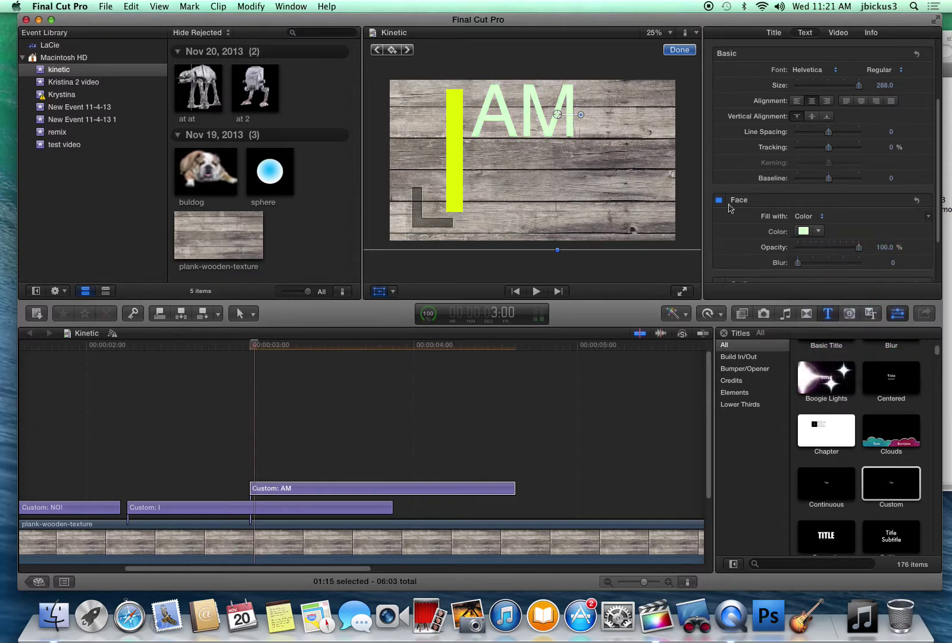
pyautogui.moveTo(534, 103); pyautogui.dragTo(530, 107)
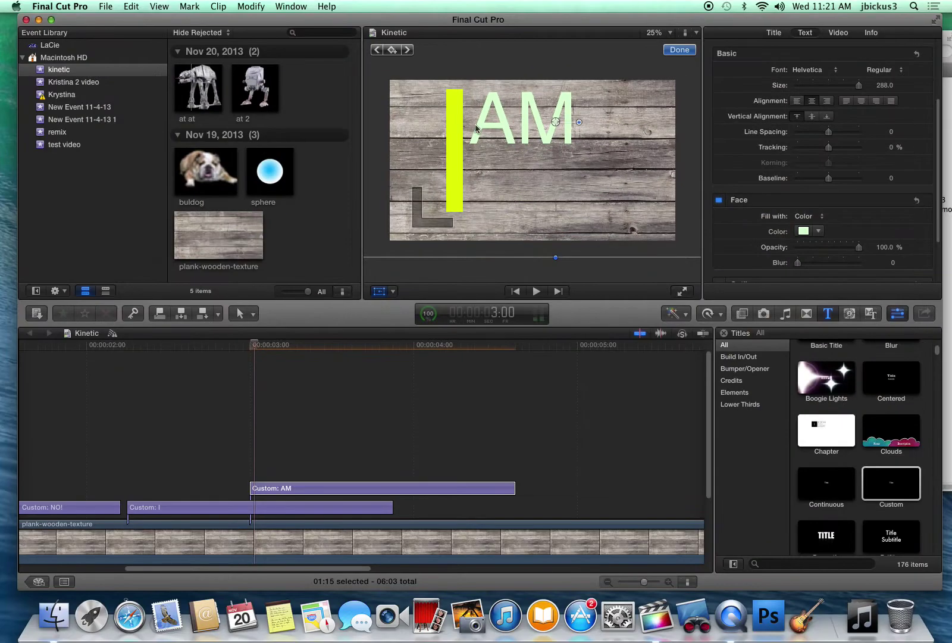
# Step: Play the sequence from 2:04 to check the timing of I and AM and hear where the next word falls
pyautogui.click(116, 356)
pyautogui.press('space')
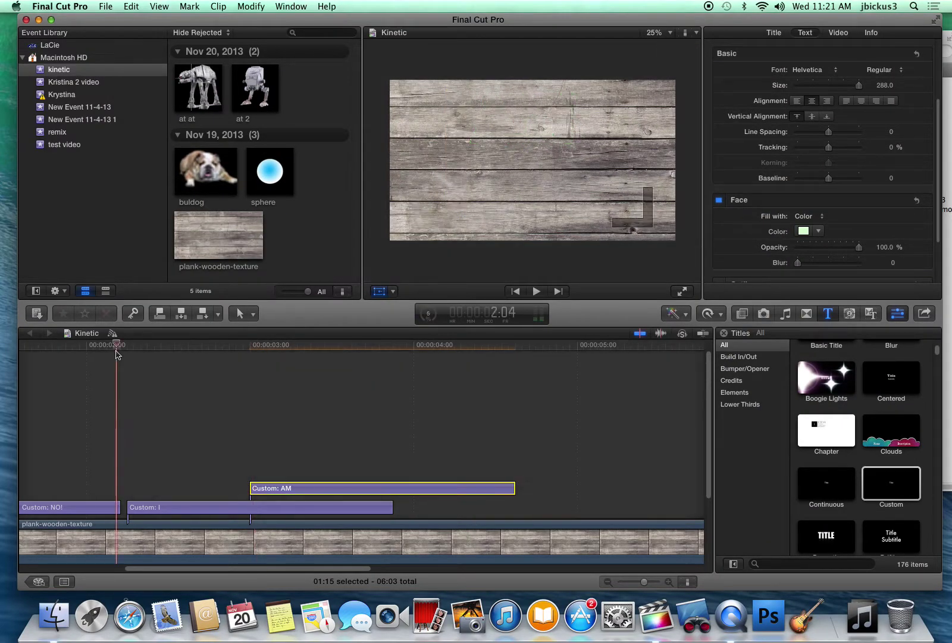
pyautogui.press('space')
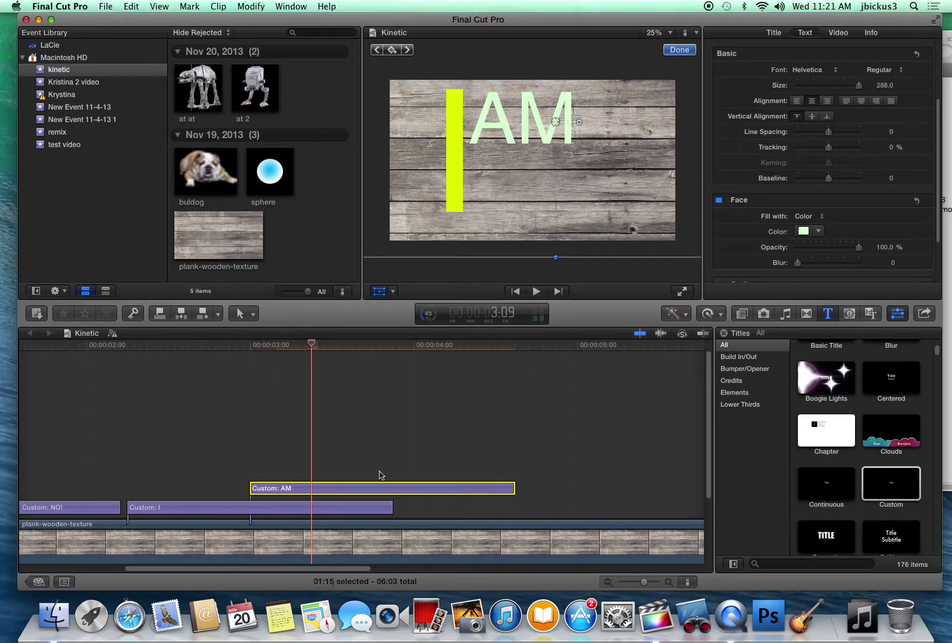
# Step: Duplicate the AM title on the layer above as YOUR, starting at about 3:06, and place the word directly below AM
pyautogui.moveTo(282, 489); pyautogui.dragTo(324, 469)
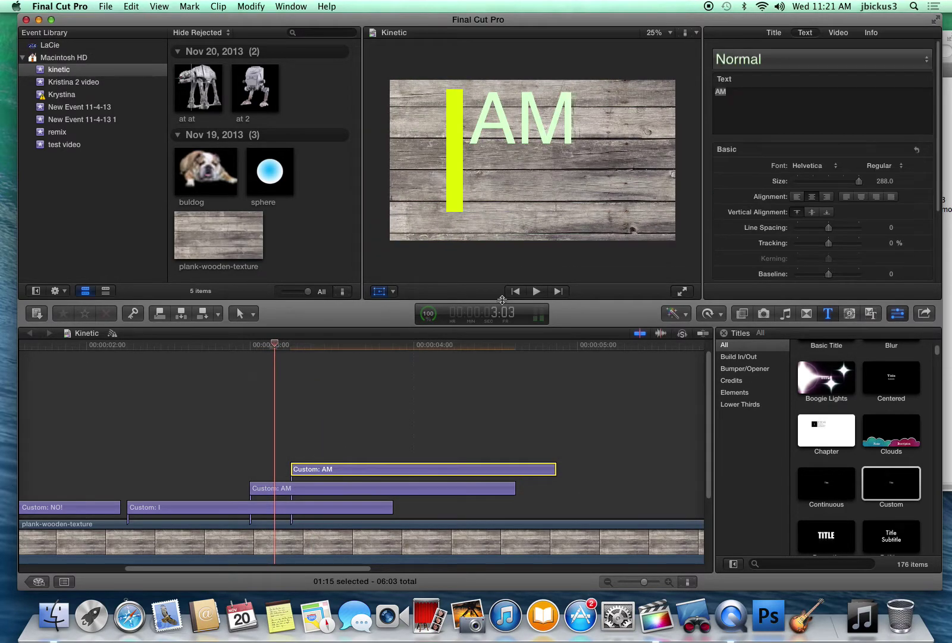
pyautogui.click(746, 97)
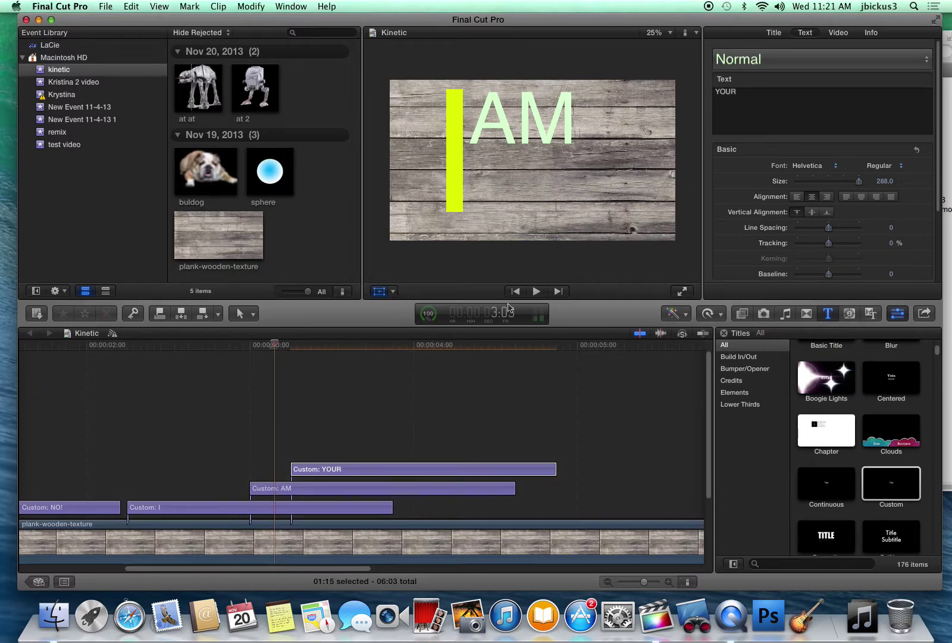
pyautogui.click(324, 345)
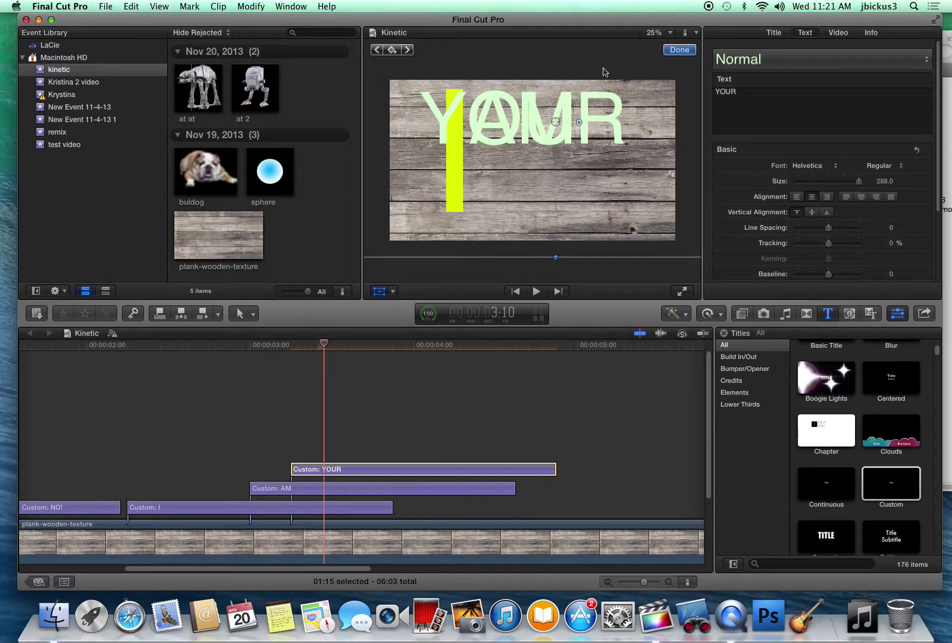
pyautogui.moveTo(520, 104); pyautogui.dragTo(576, 167)
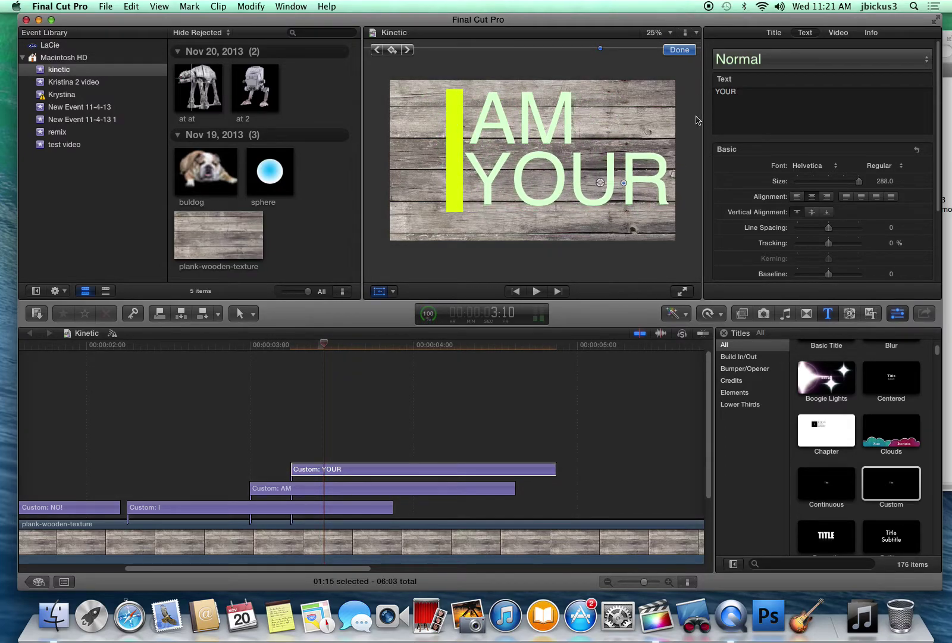
# Step: Play back from the start of the I title to check the timing of I, AM and YOUR
pyautogui.moveTo(242, 349); pyautogui.dragTo(135, 351)
pyautogui.press('space')
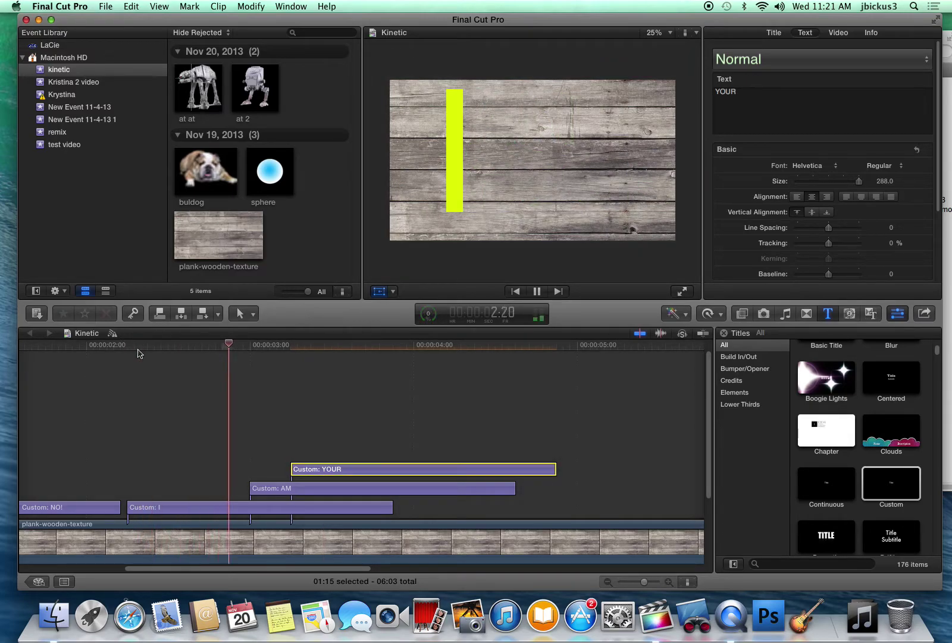
pyautogui.press('space')
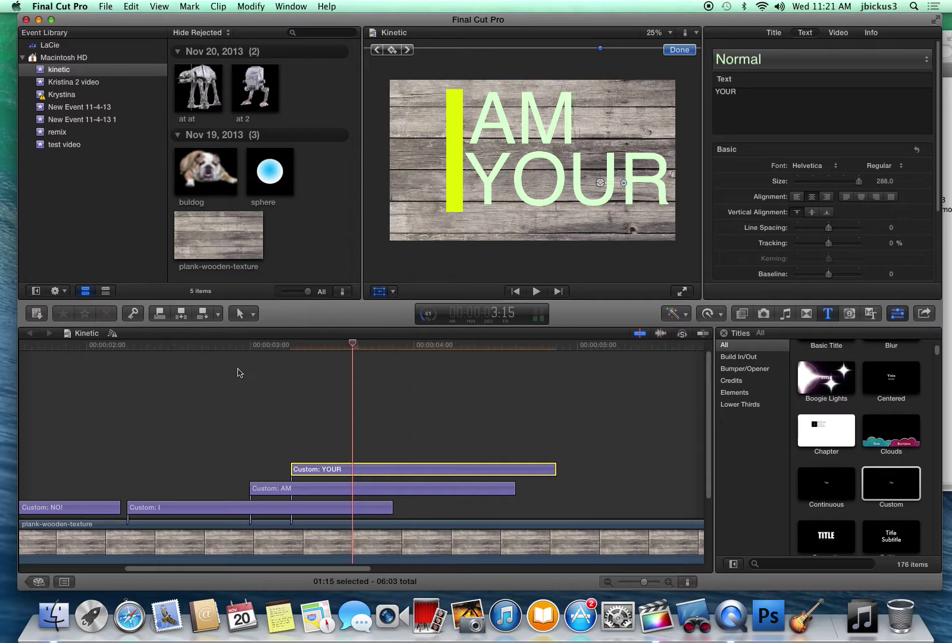
# Step: Keyframe the AM title's position so the word drops from above the frame at 3:00 to its place beside the I at 3:03
pyautogui.moveTo(267, 351); pyautogui.dragTo(257, 374)
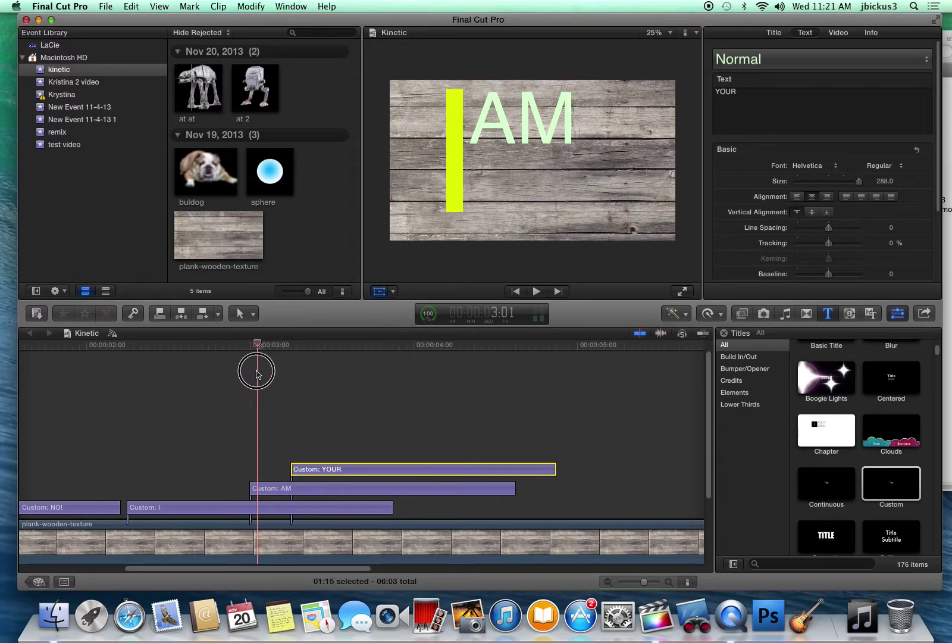
pyautogui.click(272, 489)
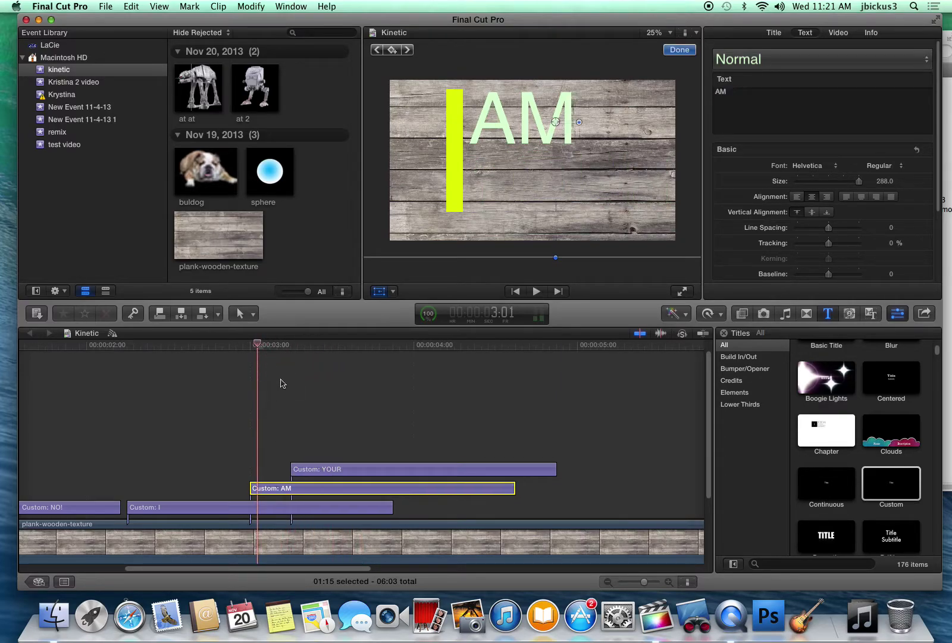
pyautogui.moveTo(260, 345); pyautogui.dragTo(254, 345)
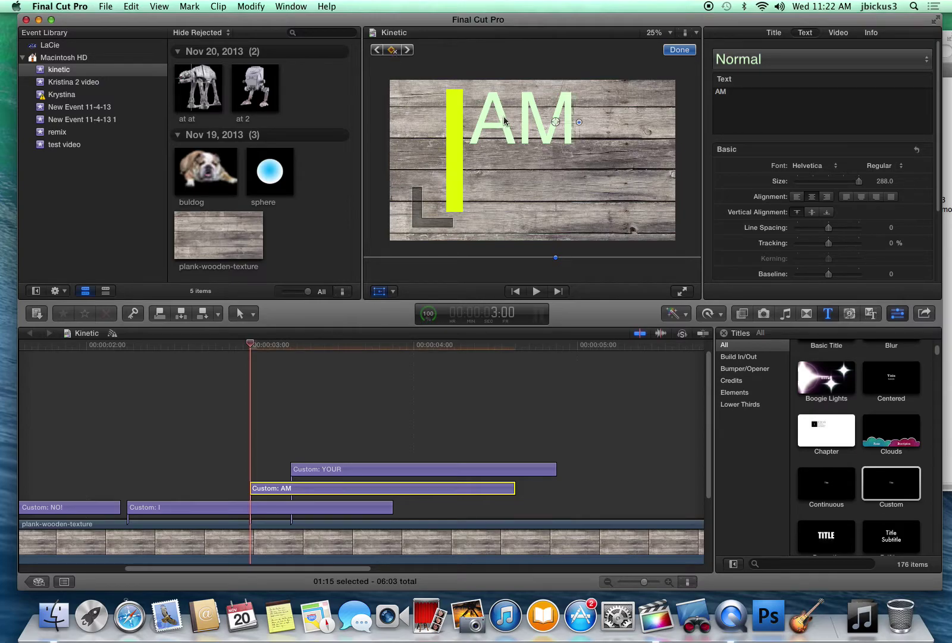
pyautogui.moveTo(505, 121); pyautogui.dragTo(507, 45)
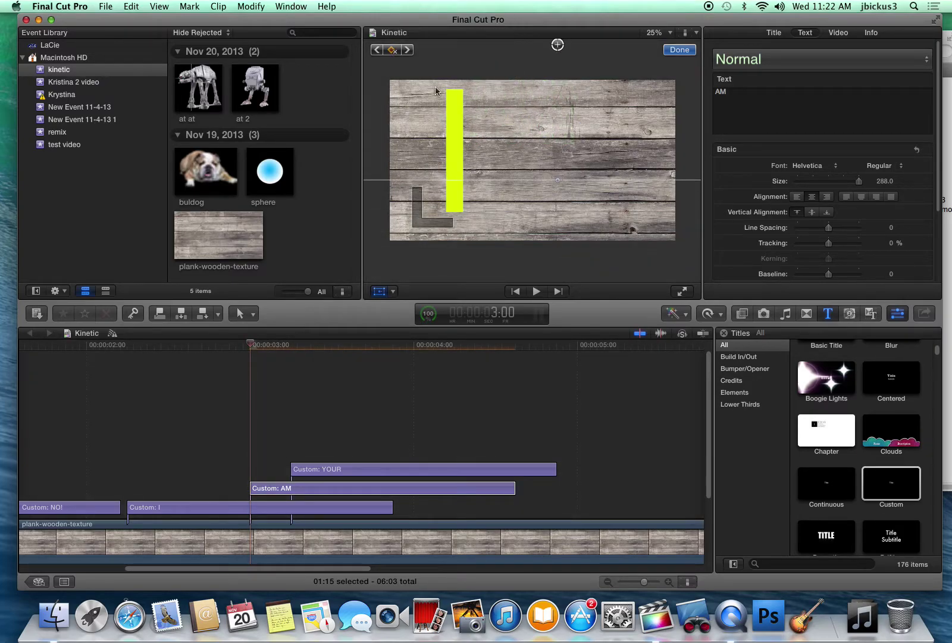
pyautogui.moveTo(252, 347); pyautogui.dragTo(274, 347)
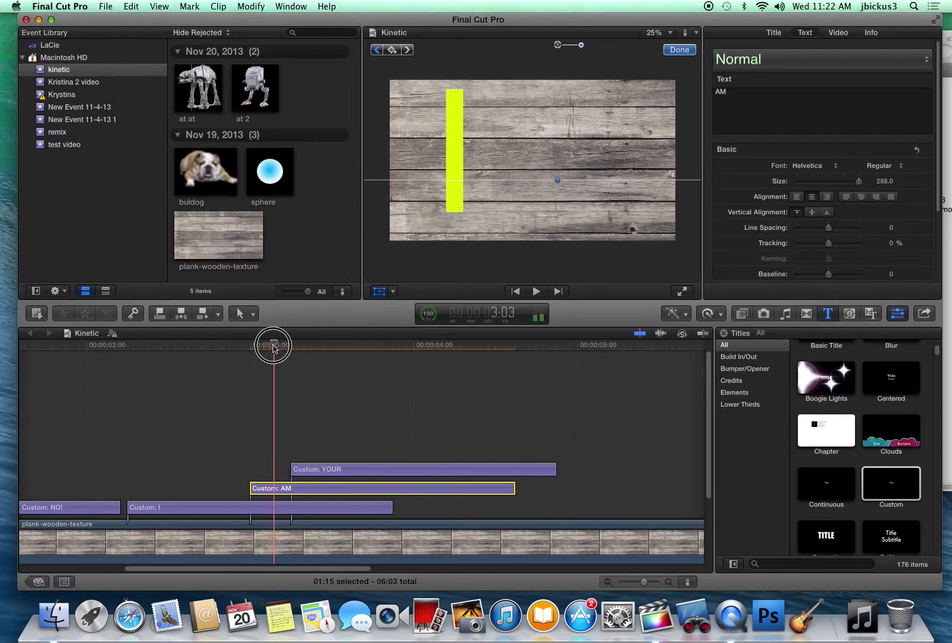
pyautogui.click(392, 50)
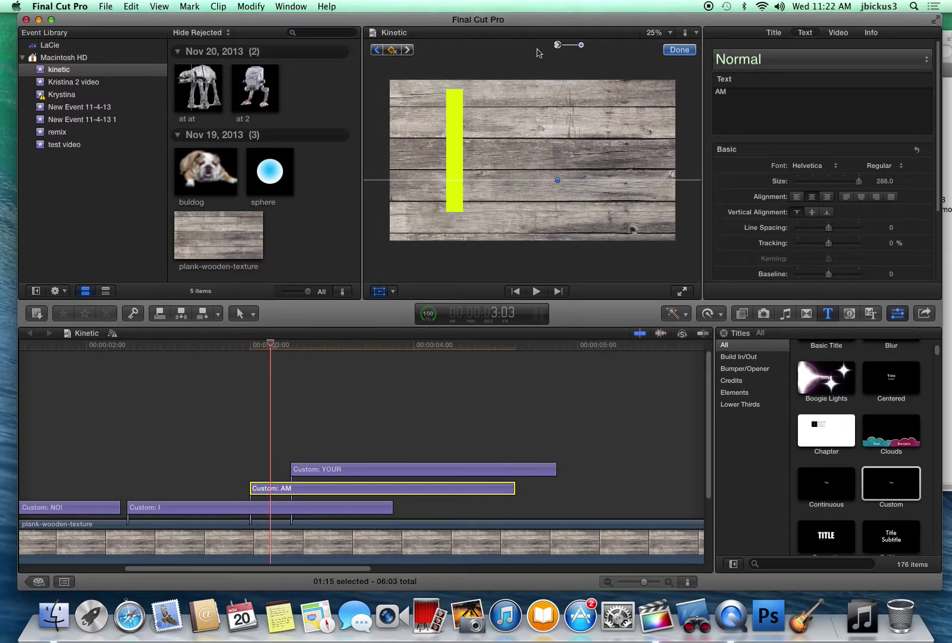
pyautogui.moveTo(537, 52); pyautogui.dragTo(543, 122)
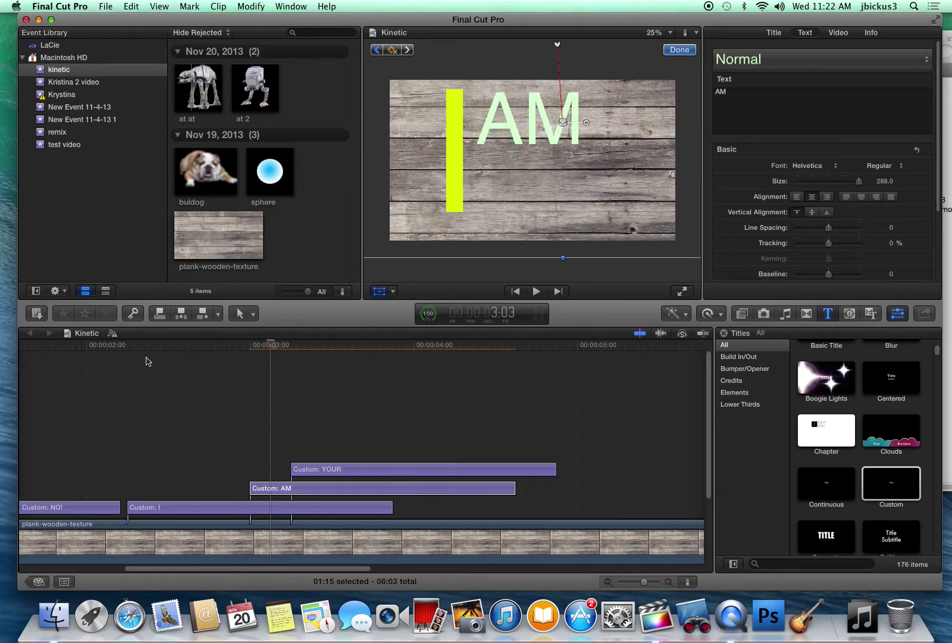
# Step: Play the sequence from about 2:03 to check how the AM title drops in
pyautogui.click(107, 346)
pyautogui.press('space')
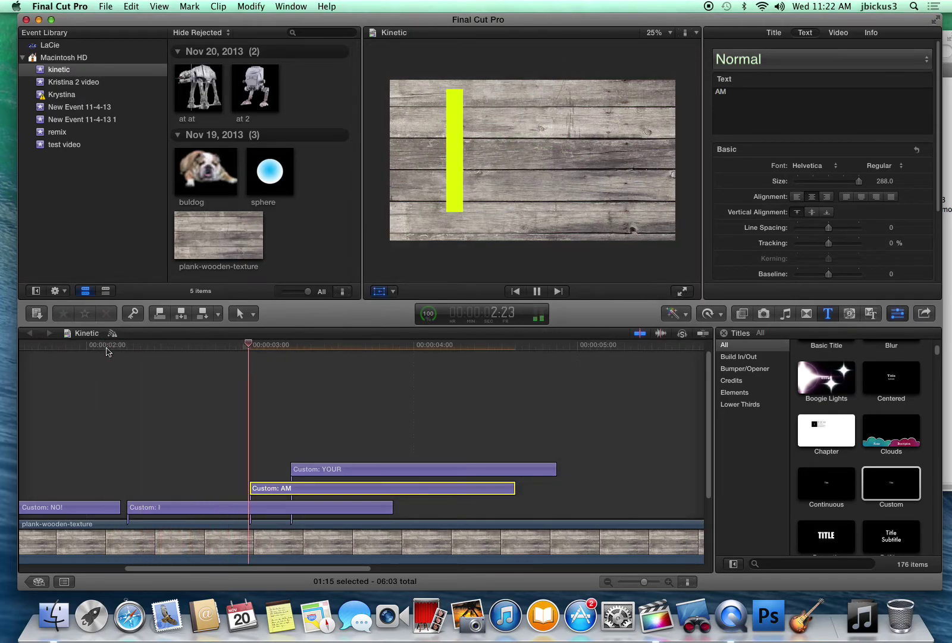
pyautogui.press('space')
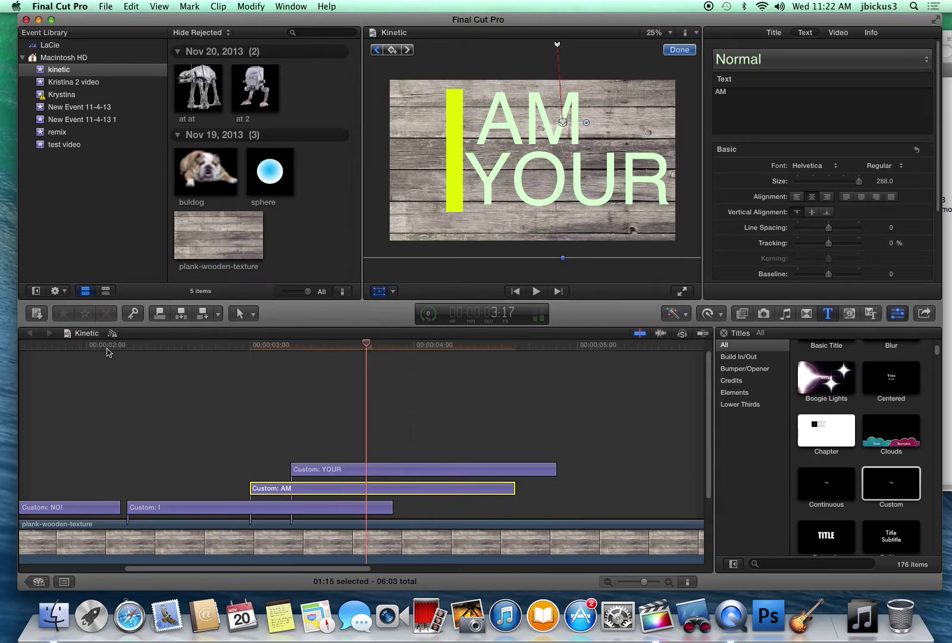
# Step: Hold the AM title in place with a keyframe at 3:12 and move the word off the frame's left edge at 3:20
pyautogui.moveTo(366, 348); pyautogui.dragTo(332, 353)
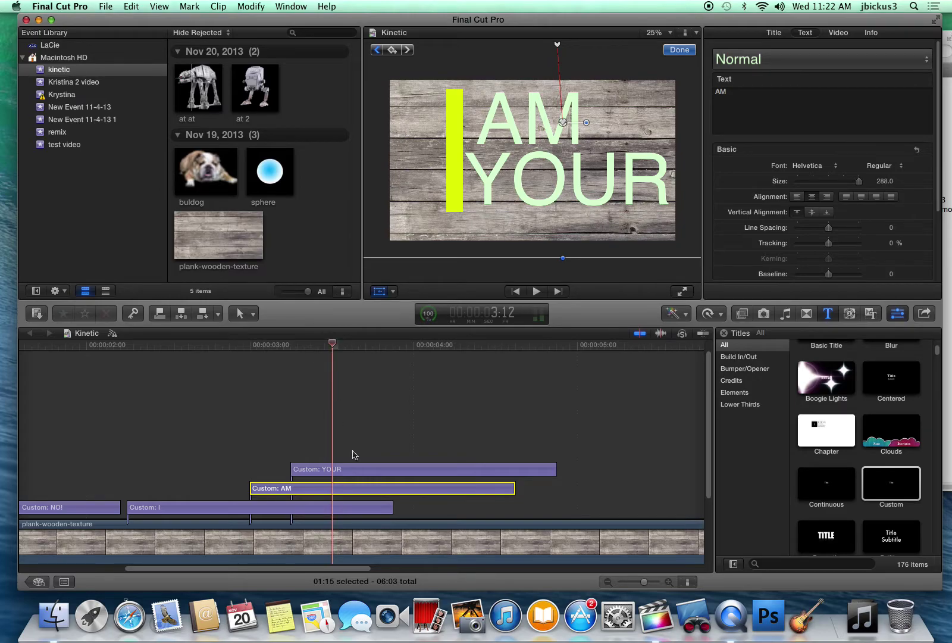
pyautogui.click(392, 50)
pyautogui.moveTo(332, 342); pyautogui.dragTo(387, 343)
pyautogui.click(395, 49)
pyautogui.moveTo(541, 106); pyautogui.dragTo(334, 110)
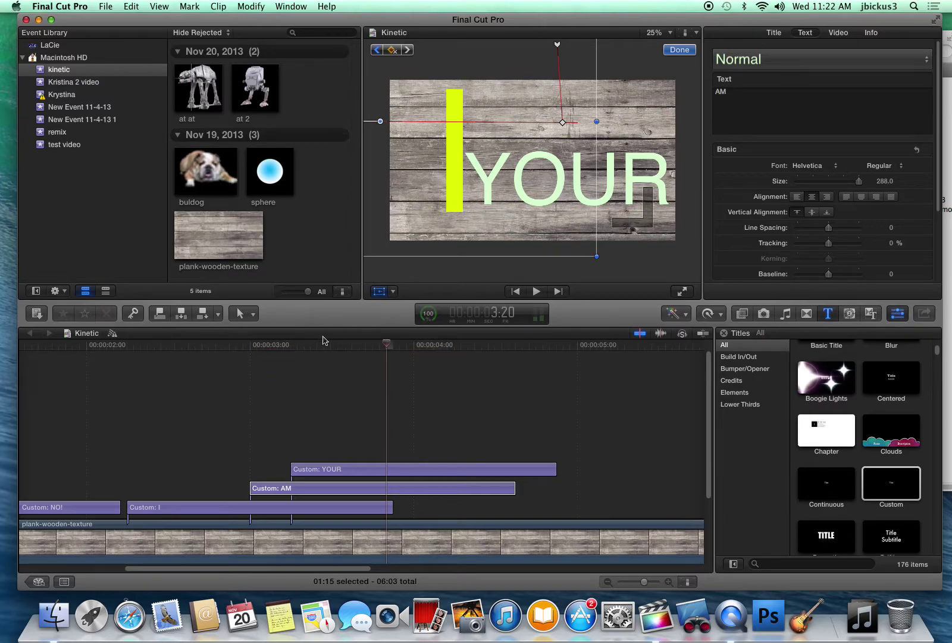
# Step: Play from shortly before the AM title to check its exit to the left
pyautogui.click(220, 350)
pyautogui.press('space')
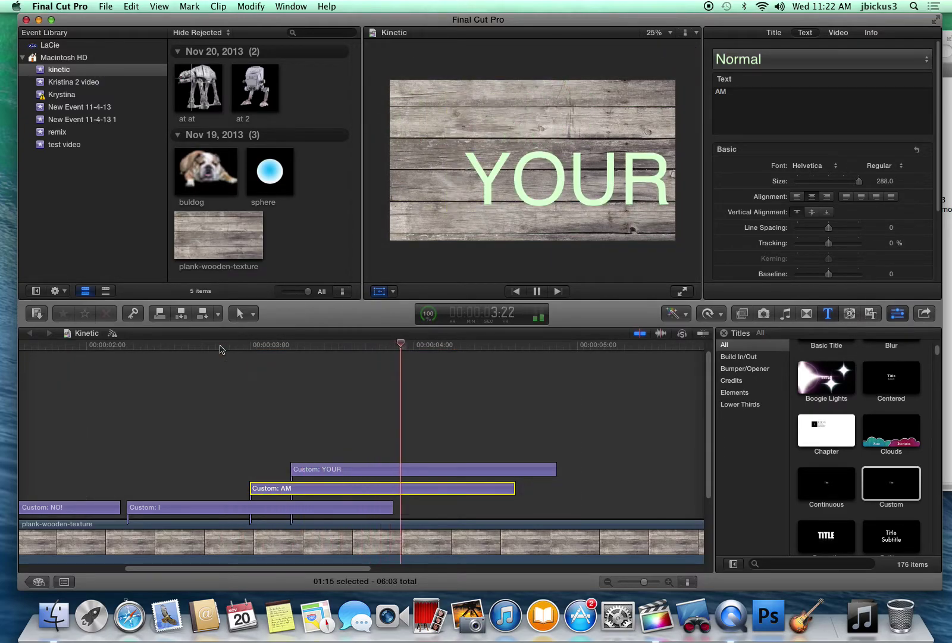
pyautogui.press('space')
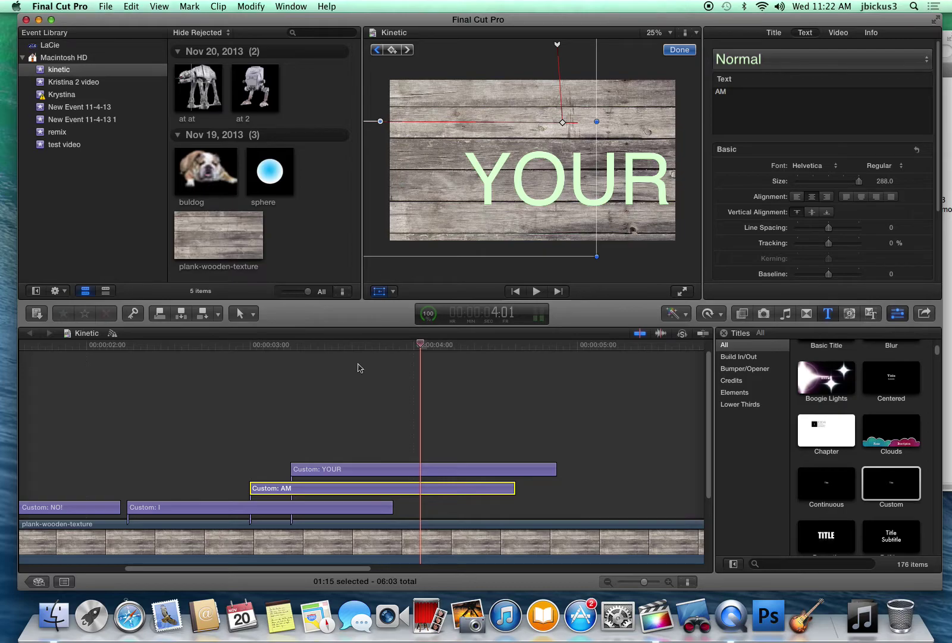
# Step: Try rotating and repositioning the AM title at 3:14, undoing the rotation
pyautogui.moveTo(381, 349); pyautogui.dragTo(338, 352)
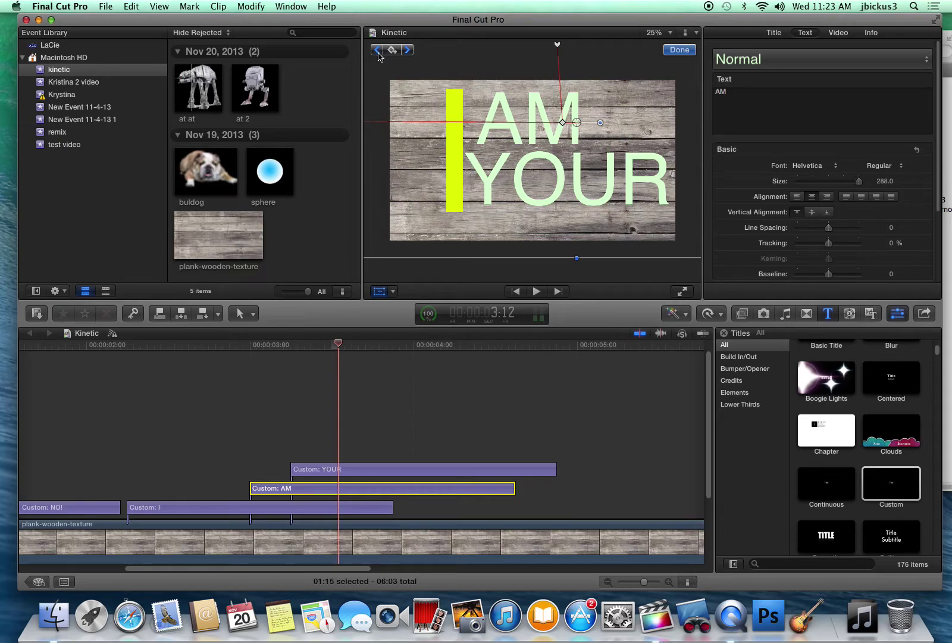
pyautogui.click(377, 51)
pyautogui.click(408, 51)
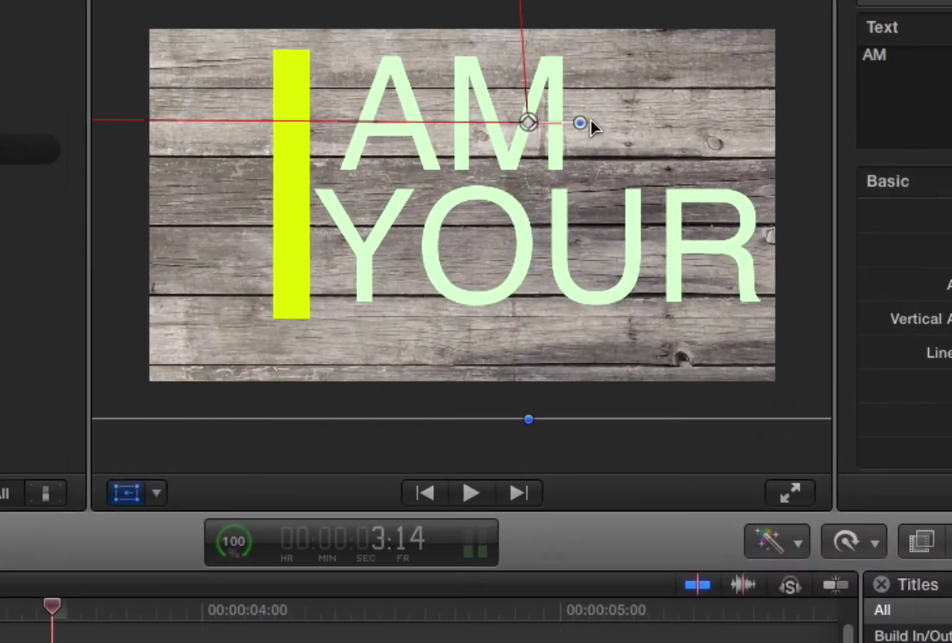
pyautogui.moveTo(578, 123); pyautogui.dragTo(557, 148)
pyautogui.press('super+z')
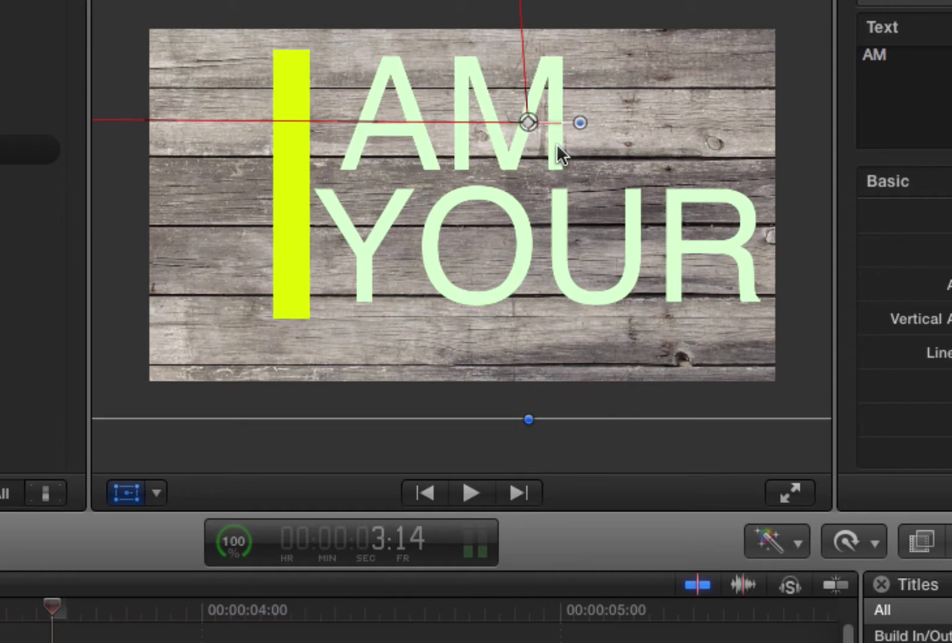
pyautogui.moveTo(526, 121)
pyautogui.mouseDown()
pyautogui.moveTo(527, 148)
pyautogui.moveTo(510, 128)
pyautogui.moveTo(500, 143)
pyautogui.moveTo(479, 122)
pyautogui.moveTo(524, 126)
pyautogui.moveTo(481, 132)
pyautogui.mouseUp()
pyautogui.doubleClick(482, 129)
pyautogui.click(486, 143)
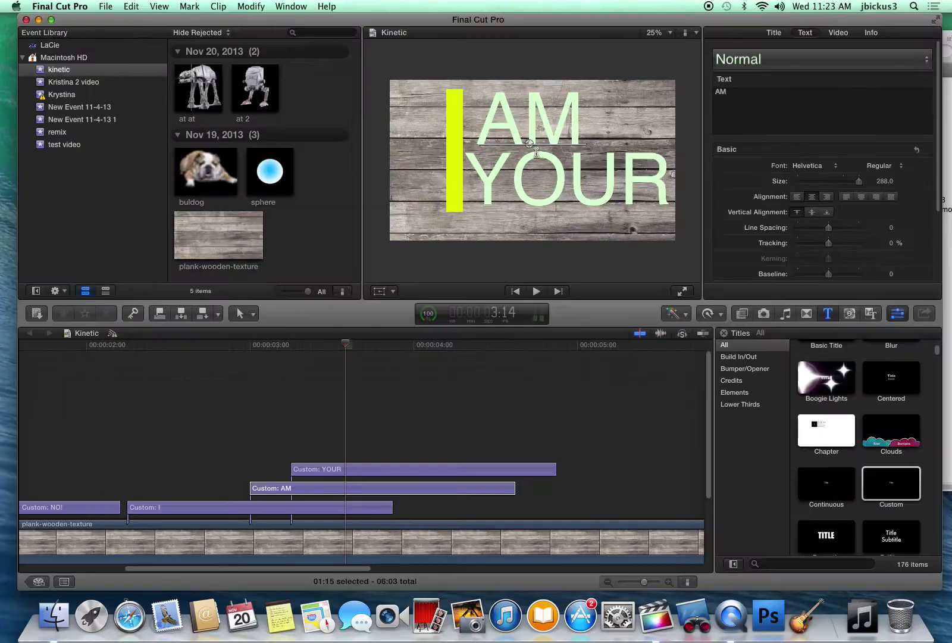
# Step: Reselect the AM title and turn its Transform controls back on in the viewer
pyautogui.click(315, 488)
pyautogui.click(552, 132)
pyautogui.click(380, 291)
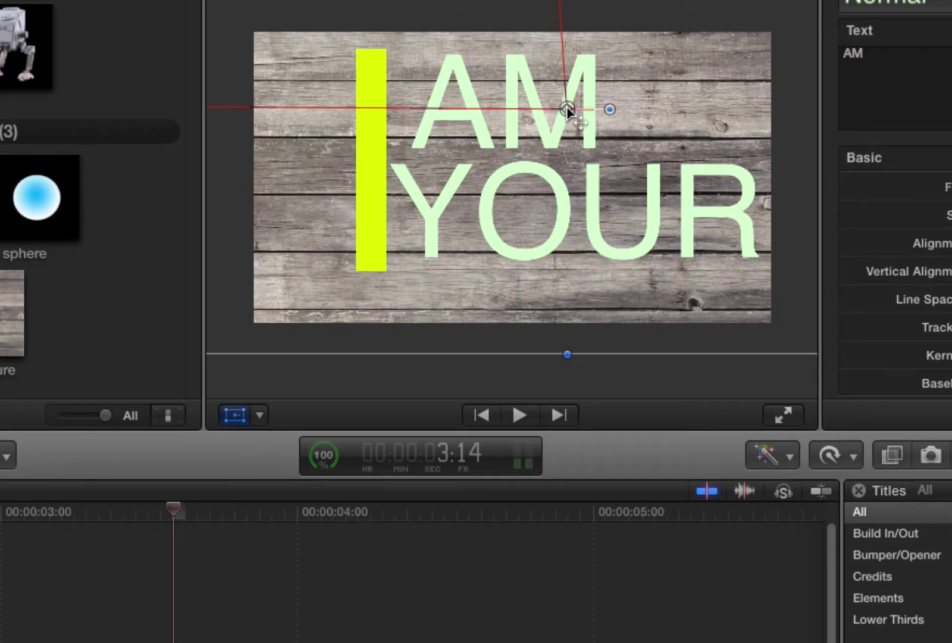
pyautogui.click(258, 416)
pyautogui.click(252, 407)
pyautogui.click(253, 407)
pyautogui.click(252, 407)
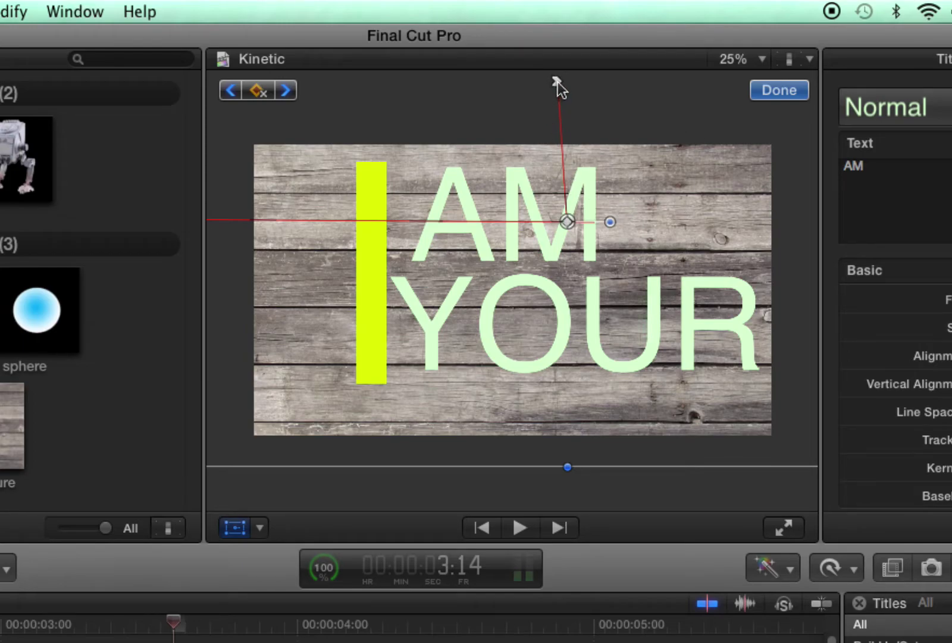
# Step: Select the AM title's motion-path keyframe on the M and shift it slightly left of the point where the word lands
pyautogui.click(560, 81)
pyautogui.click(584, 235)
pyautogui.moveTo(583, 235); pyautogui.dragTo(559, 232)
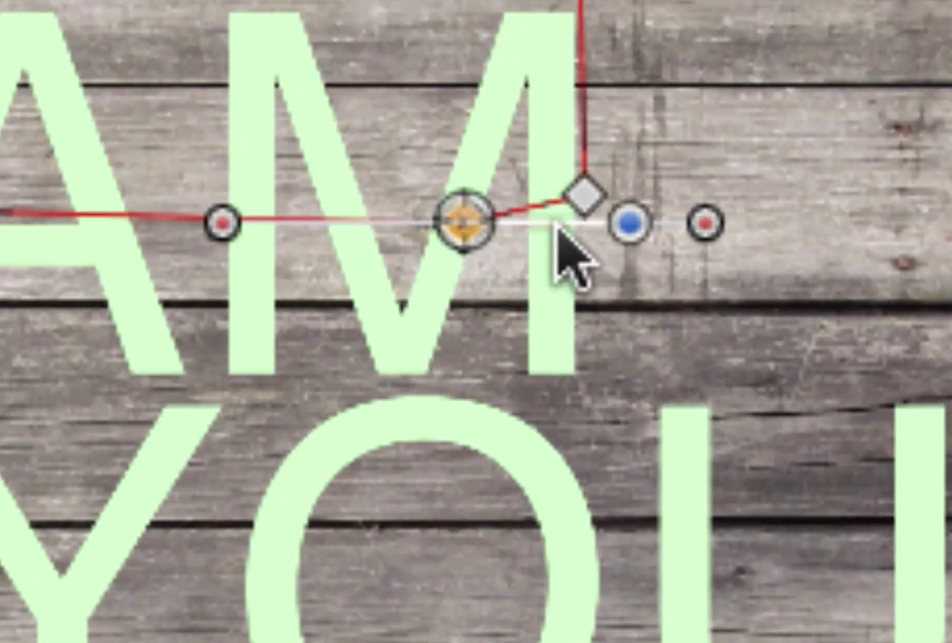
pyautogui.moveTo(586, 231); pyautogui.dragTo(586, 220)
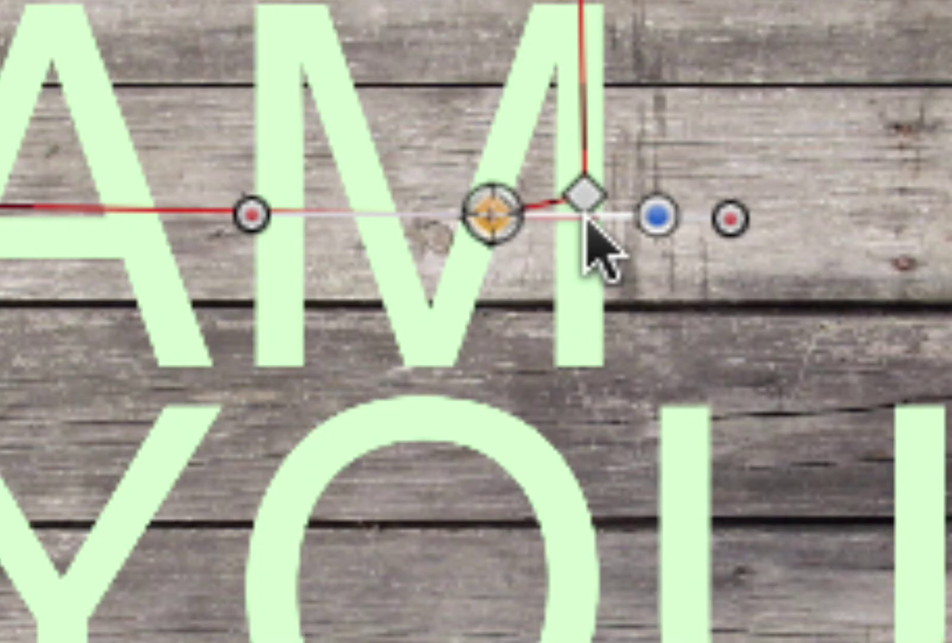
pyautogui.moveTo(586, 220); pyautogui.dragTo(573, 214)
# Step: Adjust the curve handles around the AM title's shifted keyframe to flatten its motion path toward the left exit
pyautogui.moveTo(707, 203); pyautogui.dragTo(576, 198)
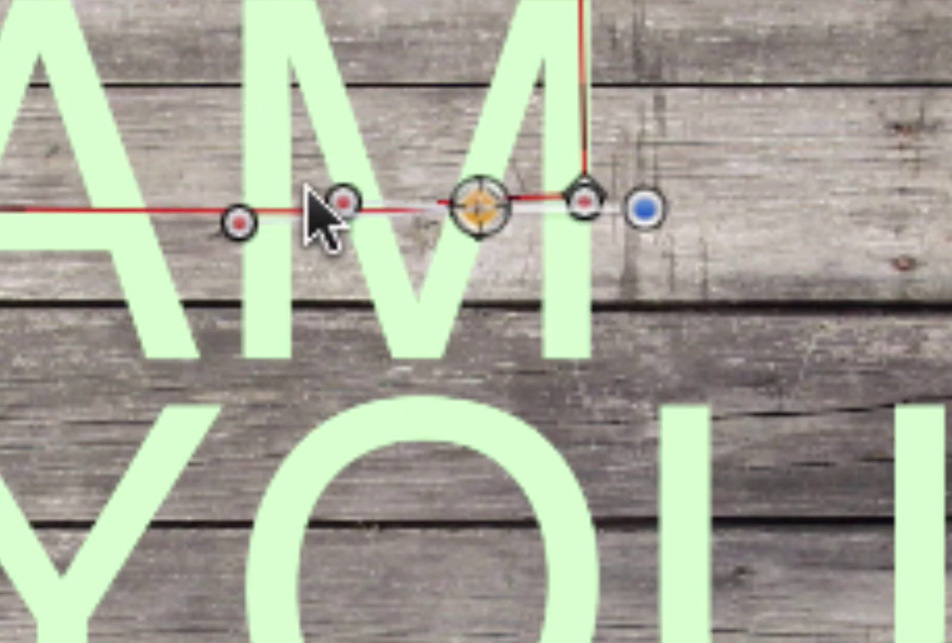
pyautogui.moveTo(345, 204); pyautogui.dragTo(516, 205)
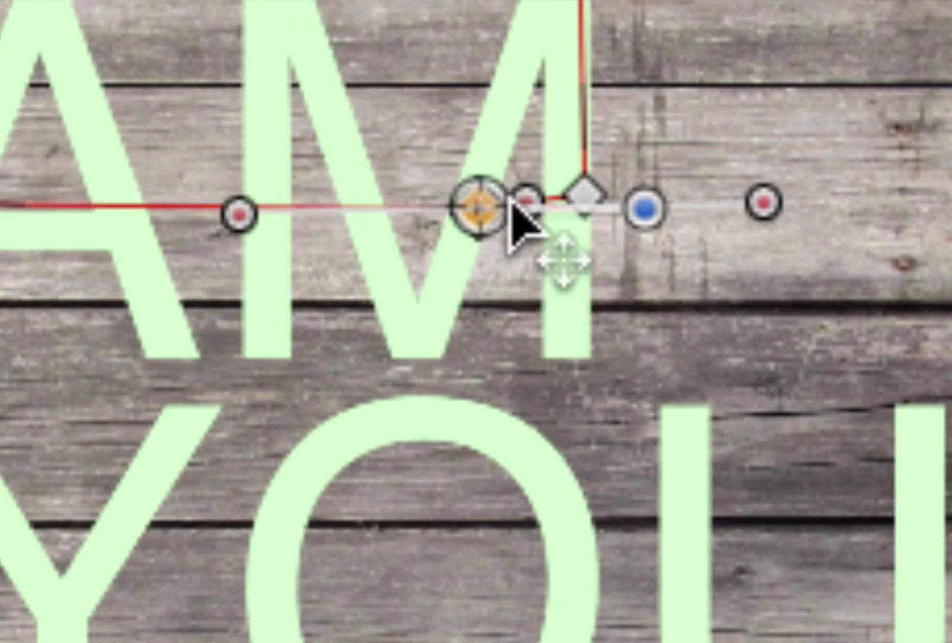
pyautogui.moveTo(229, 210); pyautogui.dragTo(236, 199)
pyautogui.moveTo(481, 246); pyautogui.dragTo(593, 205)
pyautogui.click(495, 205)
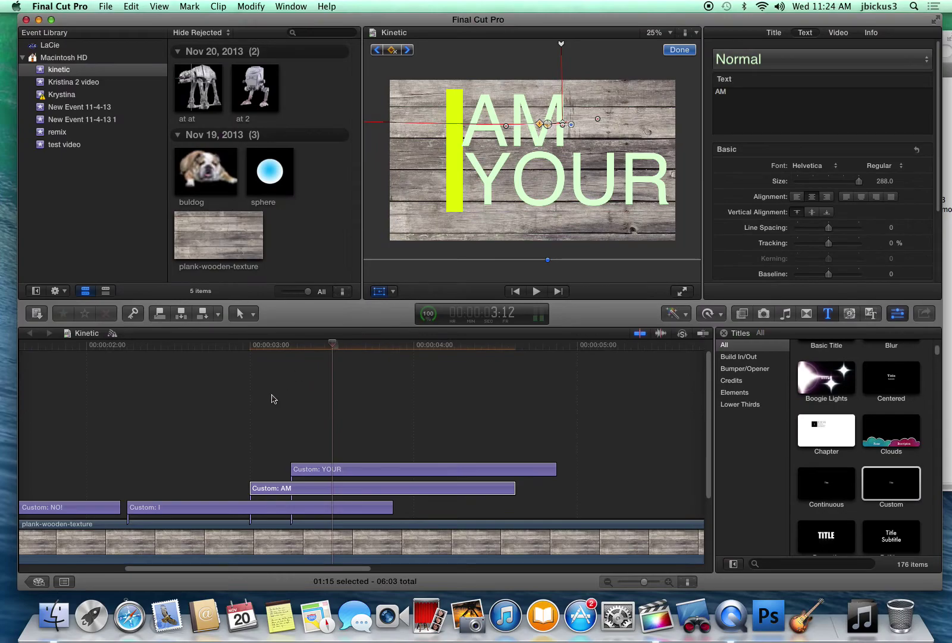
# Step: Play from just before the AM title to check its reshaped motion path
pyautogui.click(230, 352)
pyautogui.press('space')
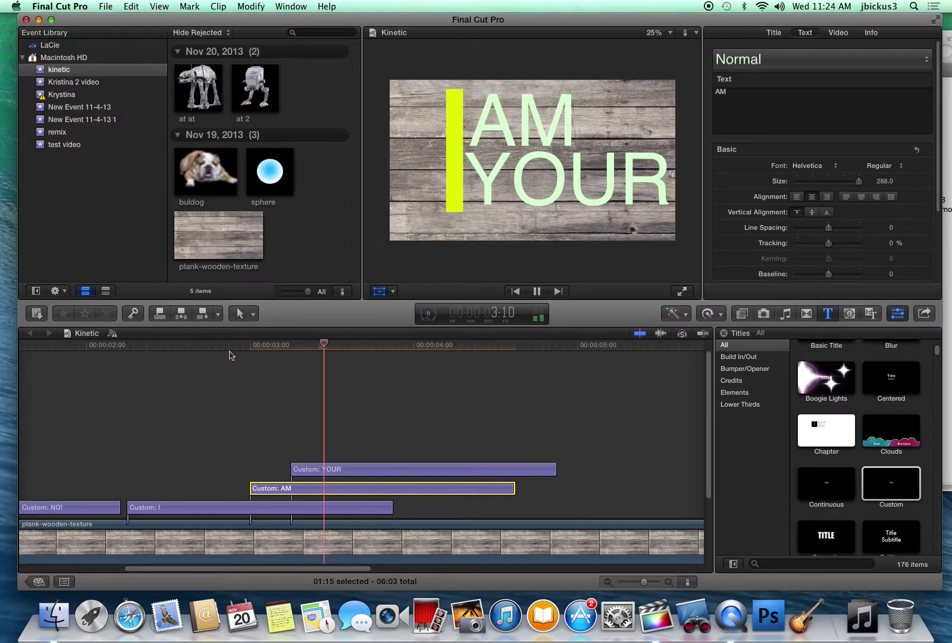
pyautogui.press('space')
# Step: Step through the AM title's keyframes at 3:03, 3:12 and 3:14 to compare the word's positions
pyautogui.moveTo(401, 349); pyautogui.dragTo(322, 344)
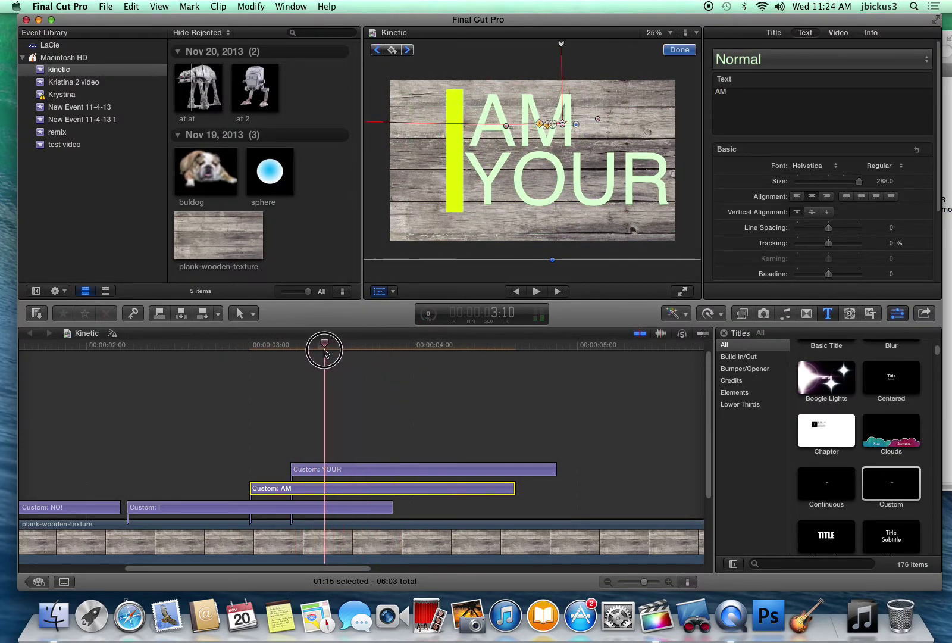
pyautogui.click(379, 50)
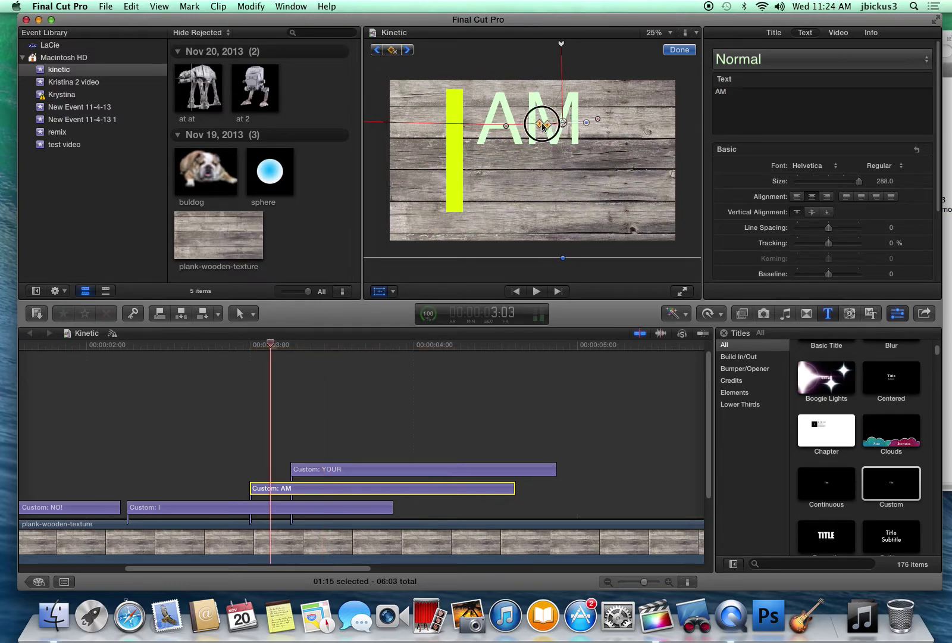
pyautogui.click(543, 125)
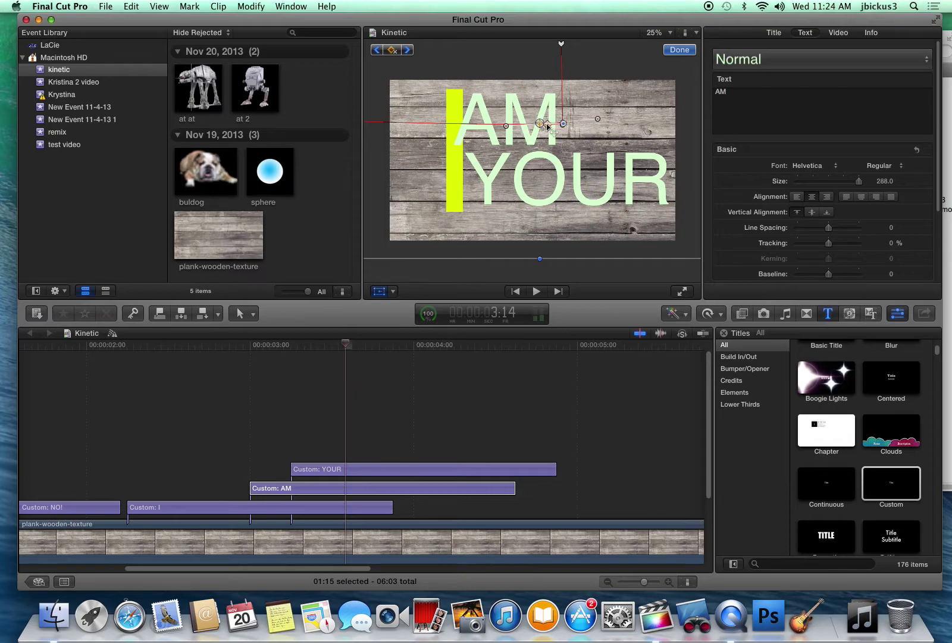
pyautogui.click(547, 125)
pyautogui.click(547, 126)
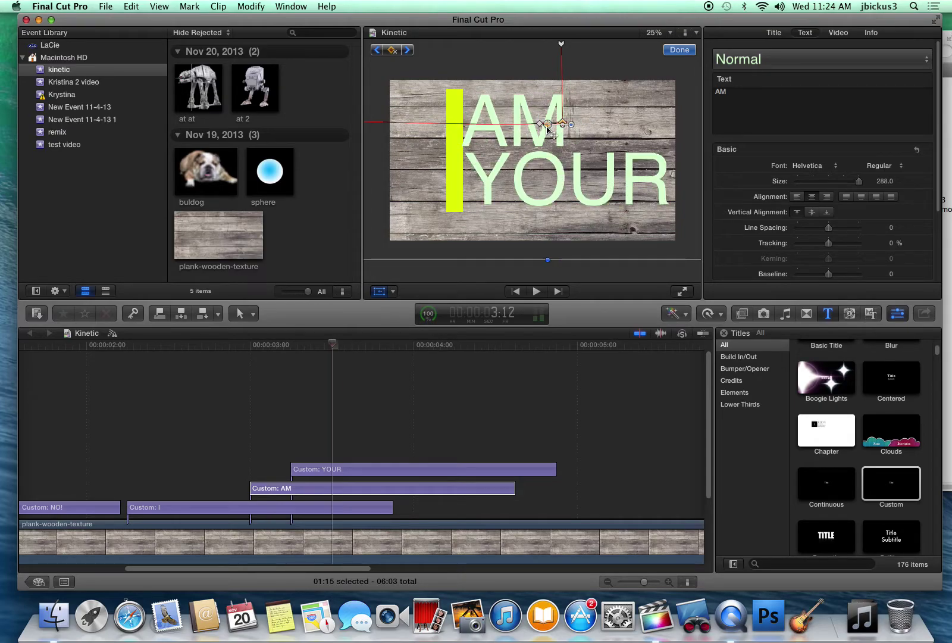
pyautogui.click(538, 127)
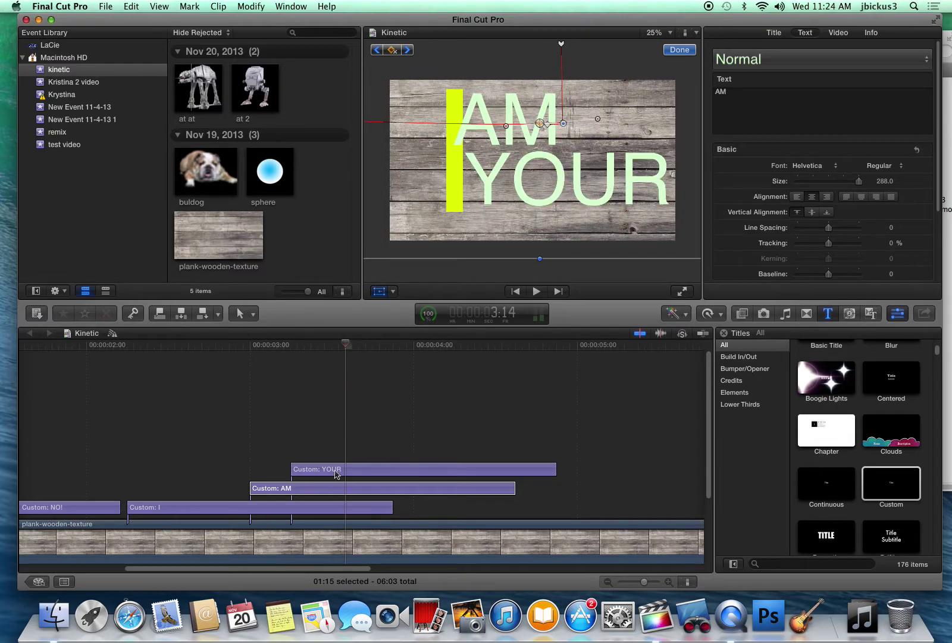
# Step: Show the AM title's video animation and move its 3:12 position keyframe right, back to the point where the word lands
pyautogui.rightClick(301, 490)
pyautogui.click(369, 520)
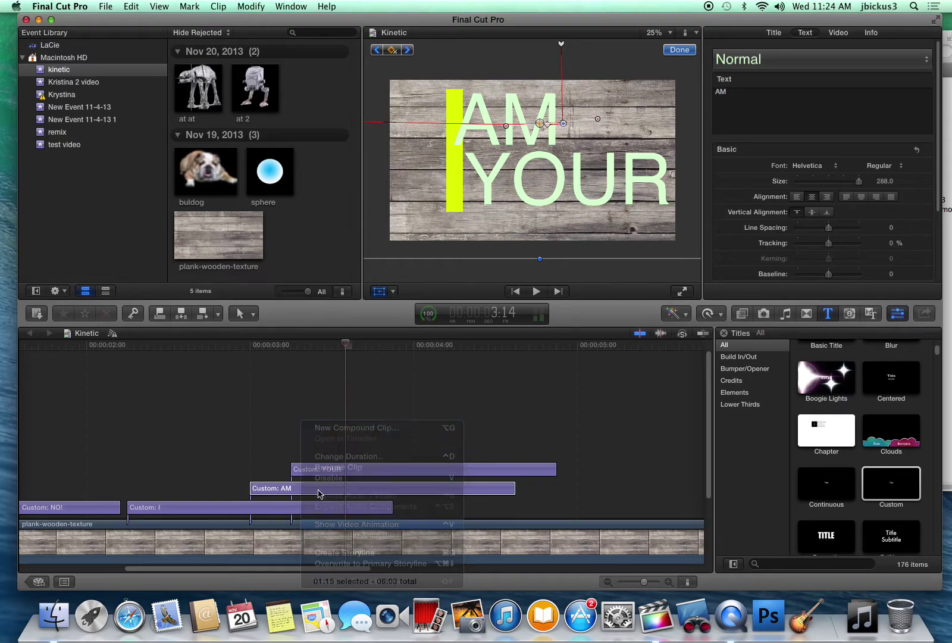
pyautogui.click(352, 343)
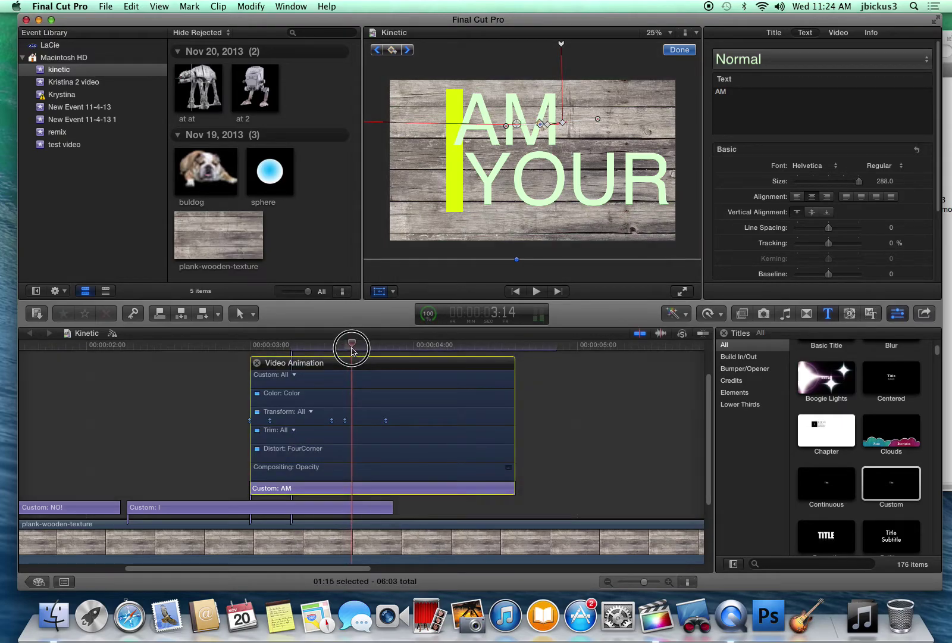
pyautogui.click(345, 420)
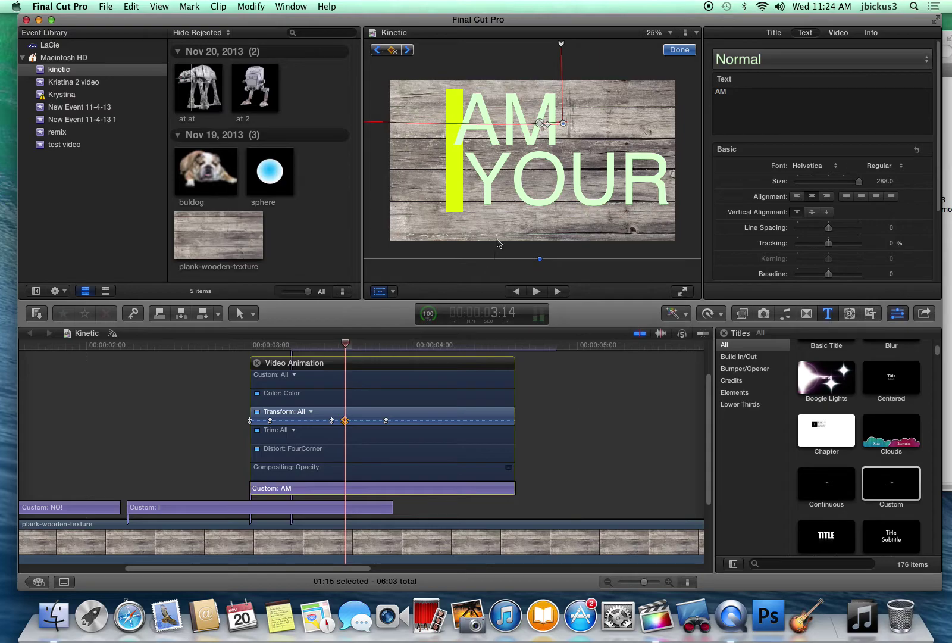
pyautogui.moveTo(550, 129)
pyautogui.mouseDown()
pyautogui.moveTo(557, 143)
pyautogui.moveTo(579, 140)
pyautogui.moveTo(559, 123)
pyautogui.mouseUp()
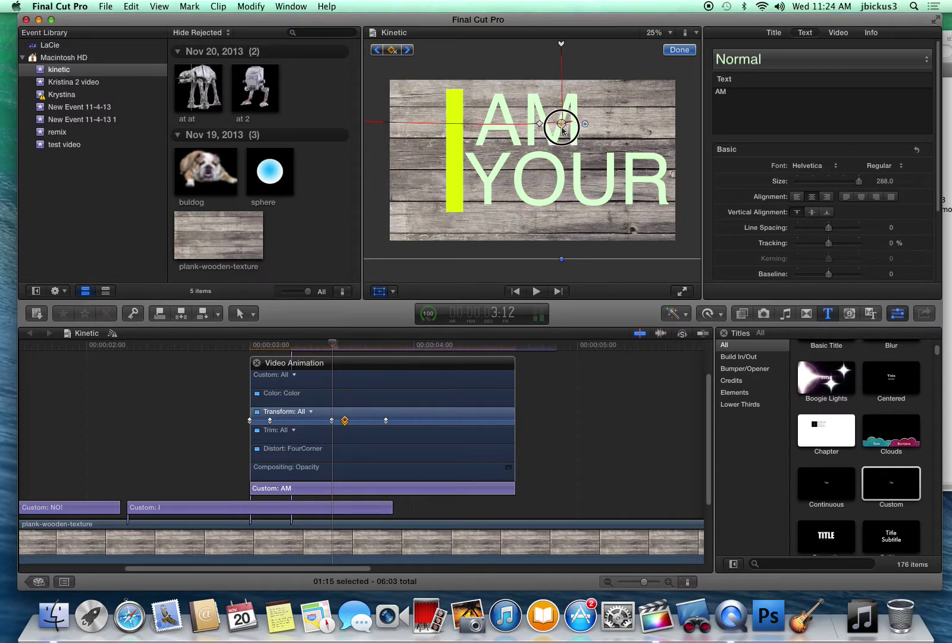
pyautogui.click(539, 124)
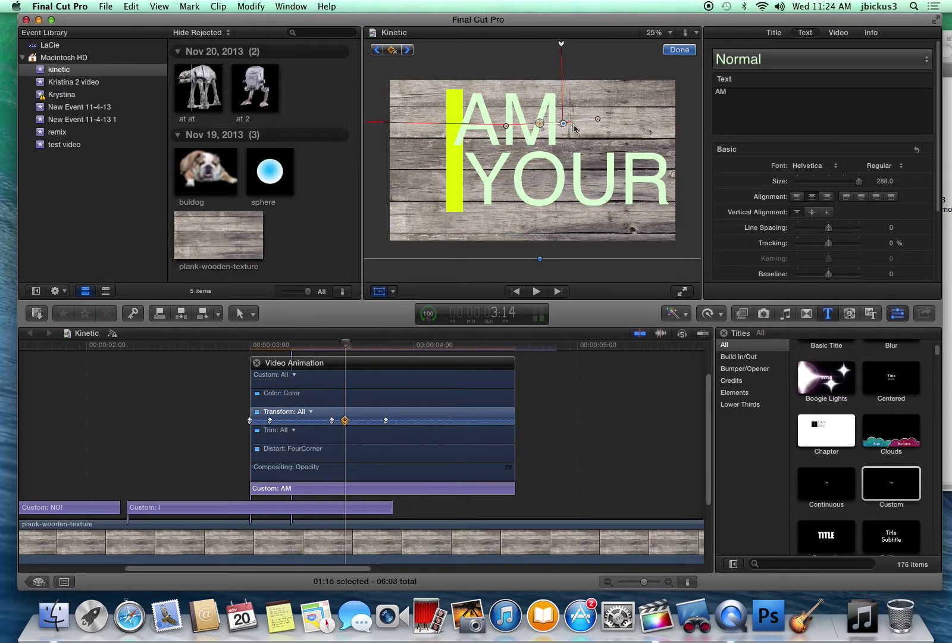
# Step: Shorten the curve handle on the AM title's 3:14 keyframe, and play from just before the title
pyautogui.moveTo(597, 121); pyautogui.dragTo(554, 127)
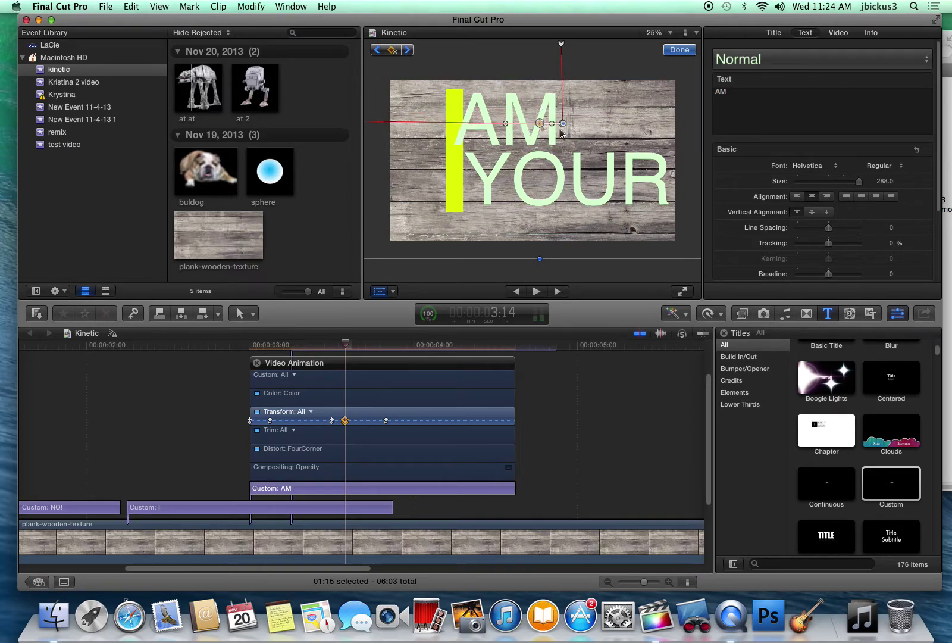
pyautogui.click(257, 363)
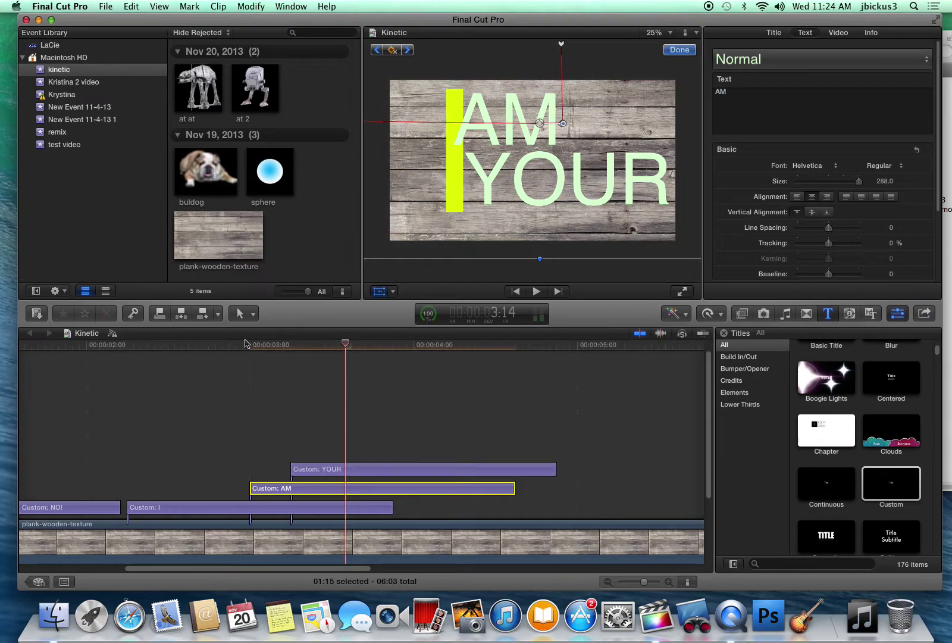
pyautogui.click(243, 351)
pyautogui.press('space')
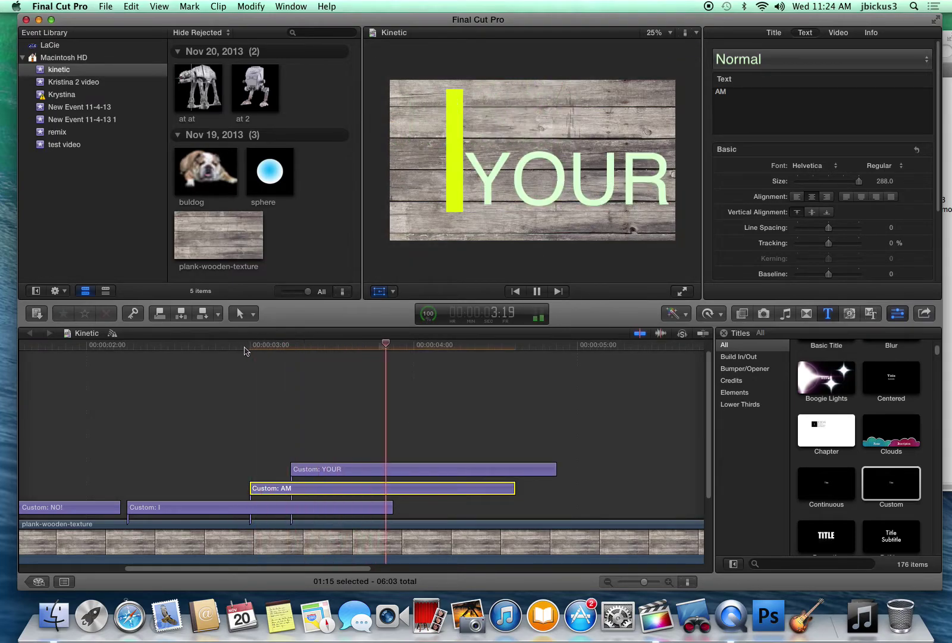
# Step: Play from the start of the I title to check how I, AM and YOUR move together
pyautogui.moveTo(415, 346); pyautogui.dragTo(131, 386)
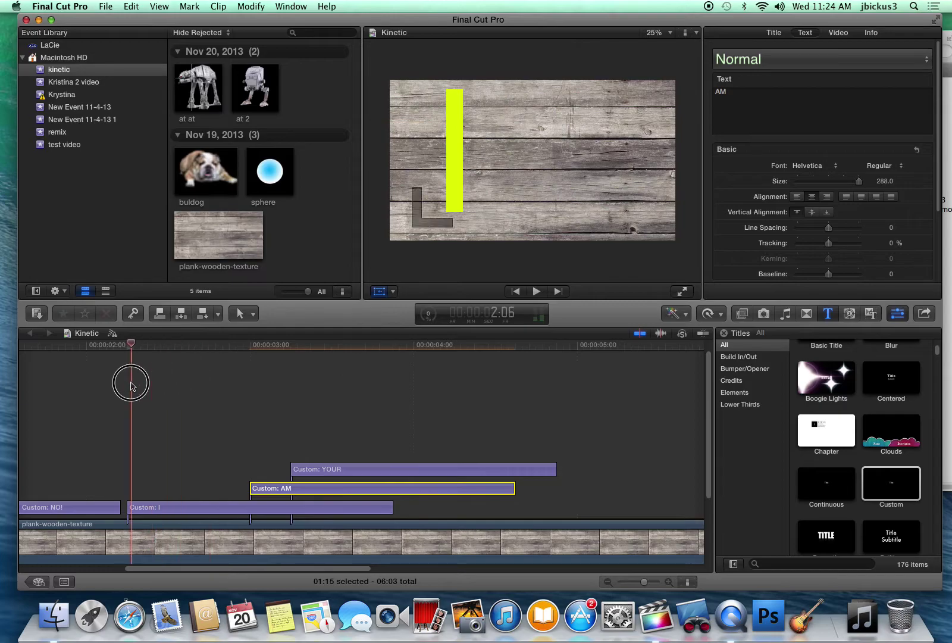
pyautogui.press('space')
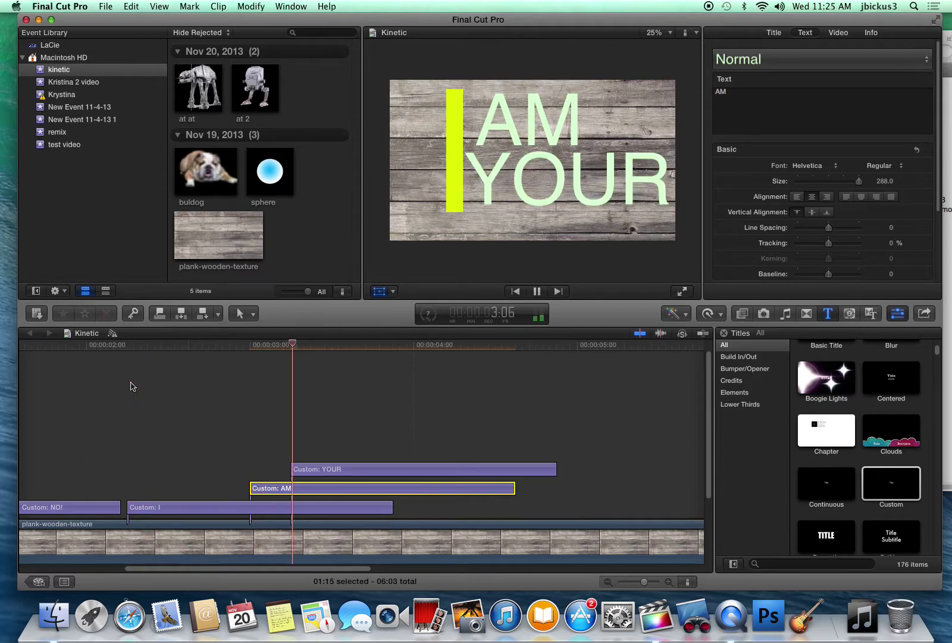
pyautogui.press('space')
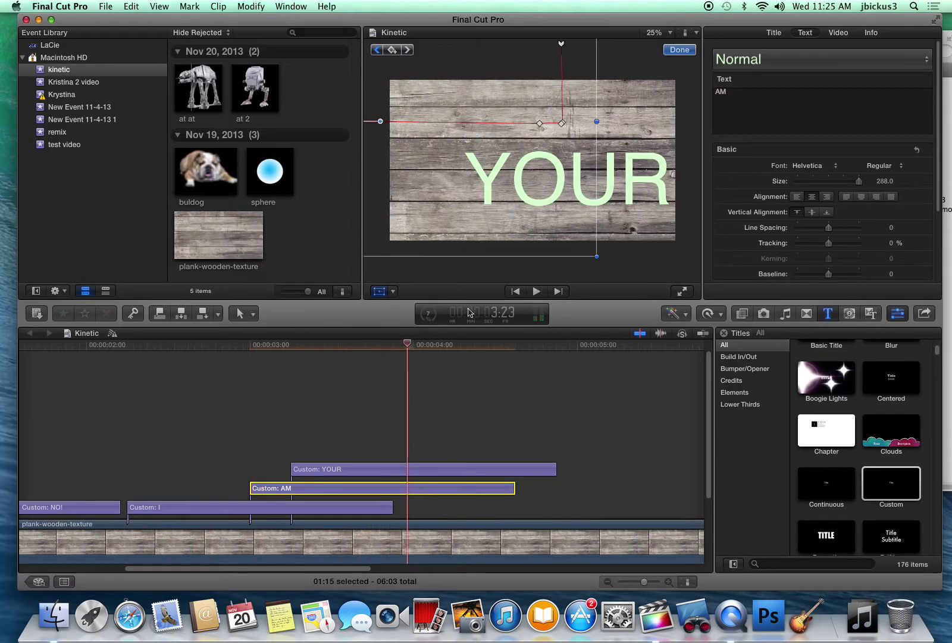
# Step: Add two transform keyframes to the YOUR title and rotate the word a quarter turn counterclockwise at the second one, 4:06
pyautogui.click(342, 468)
pyautogui.click(302, 350)
pyautogui.moveTo(302, 350); pyautogui.dragTo(347, 349)
pyautogui.click(398, 52)
pyautogui.moveTo(347, 345); pyautogui.dragTo(455, 345)
pyautogui.click(392, 50)
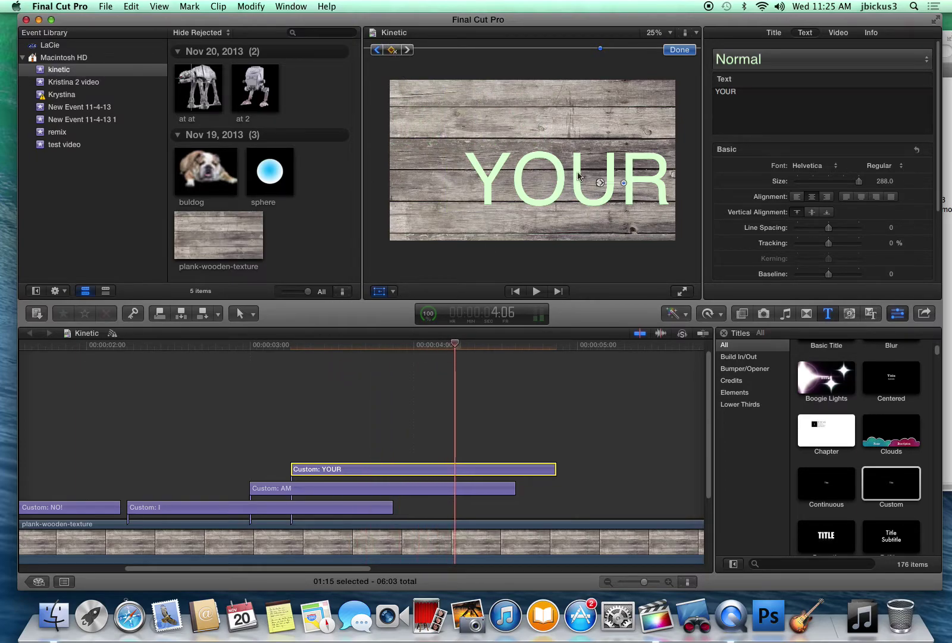
pyautogui.moveTo(576, 176); pyautogui.dragTo(595, 141)
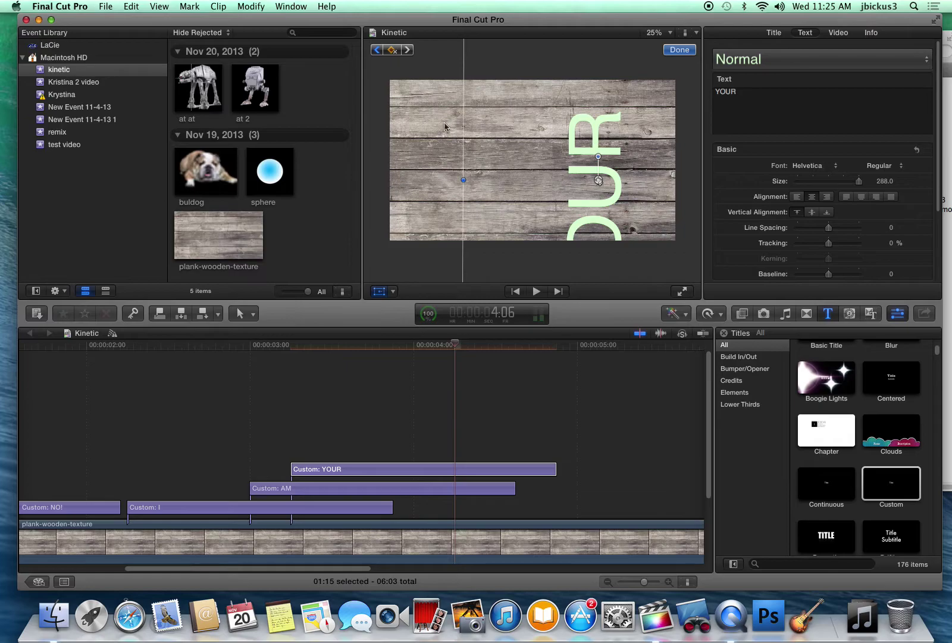
# Step: At 4:11, move the rotated YOUR title straight up out of the frame, to about X 473 px, Y 1625 px
pyautogui.moveTo(464, 355); pyautogui.dragTo(494, 345)
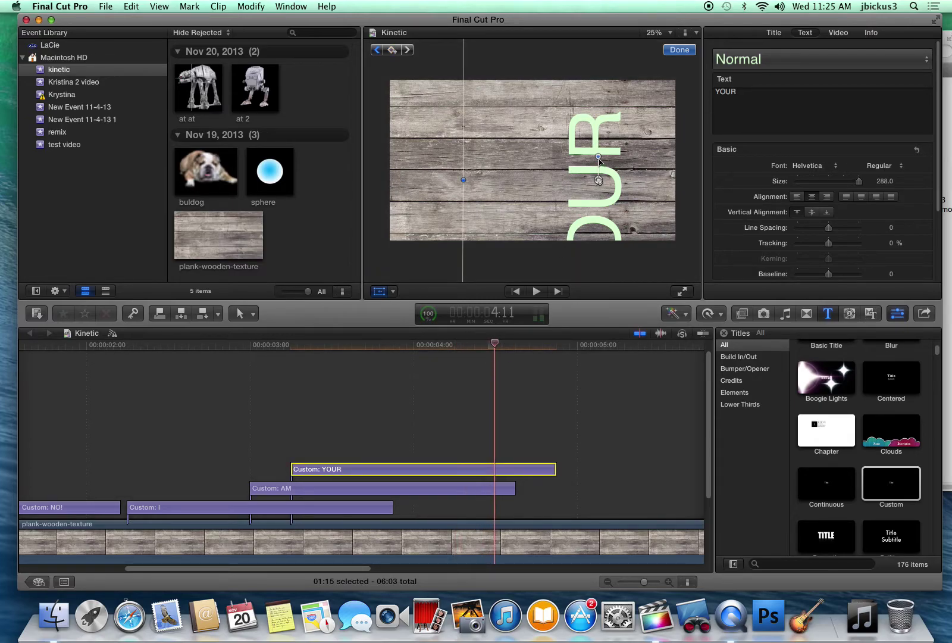
pyautogui.press('Left')
pyautogui.moveTo(589, 127); pyautogui.dragTo(589, 1)
pyautogui.moveTo(580, 118); pyautogui.dragTo(589, 38)
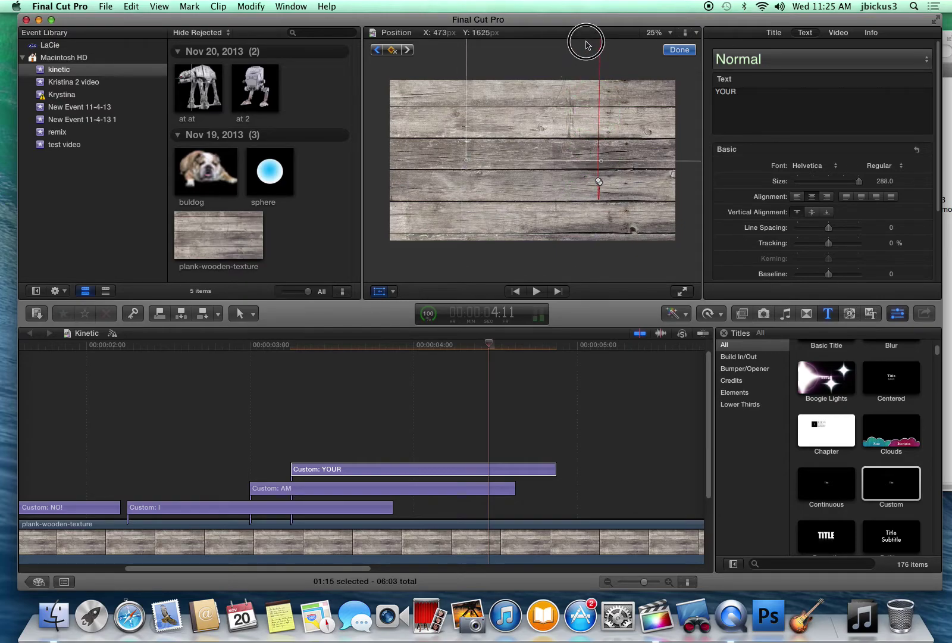
# Step: Play from 2:05 to check the YOUR title's rotation and upward exit
pyautogui.click(123, 344)
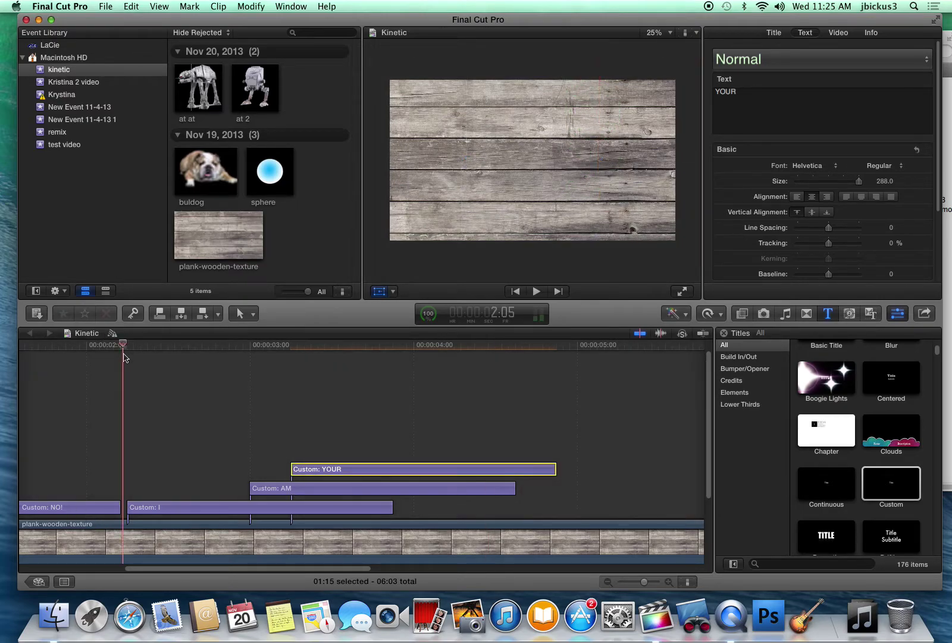
pyautogui.press('space')
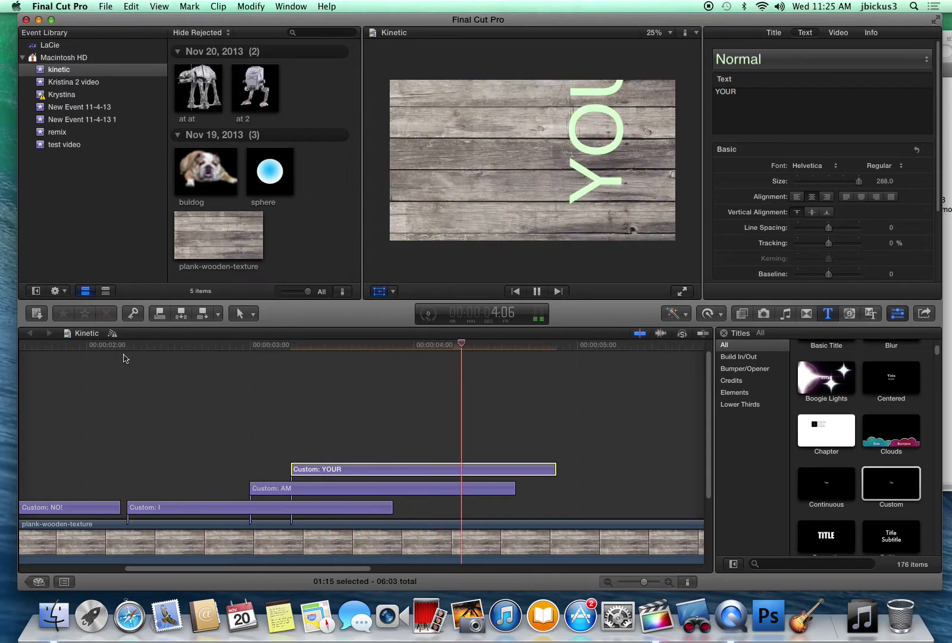
pyautogui.press('space')
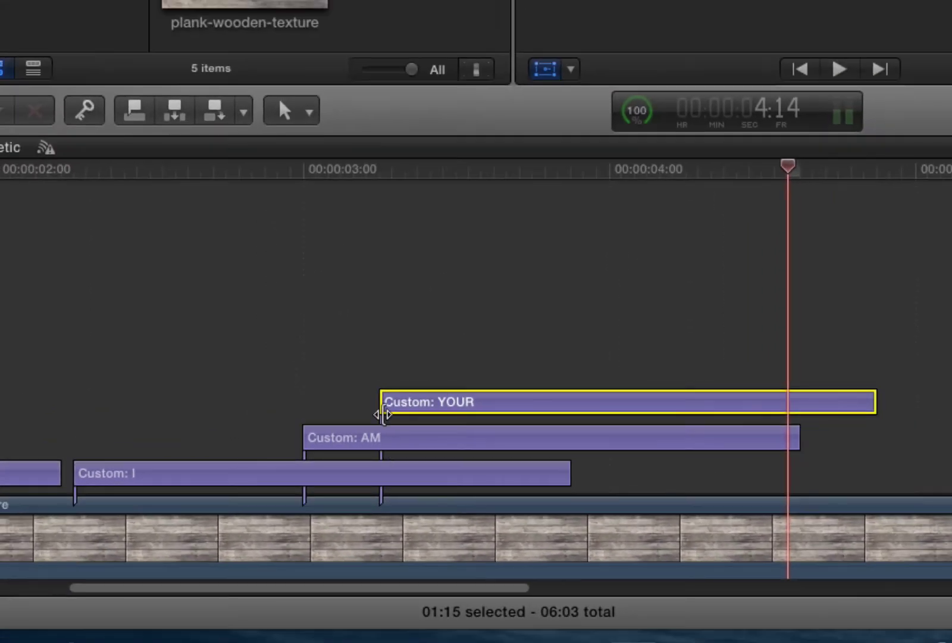
# Step: Combine the I, AM and YOUR titles into a compound clip named 1st part in the test video event
pyautogui.moveTo(313, 268); pyautogui.dragTo(356, 335)
pyautogui.moveTo(423, 474); pyautogui.dragTo(436, 525)
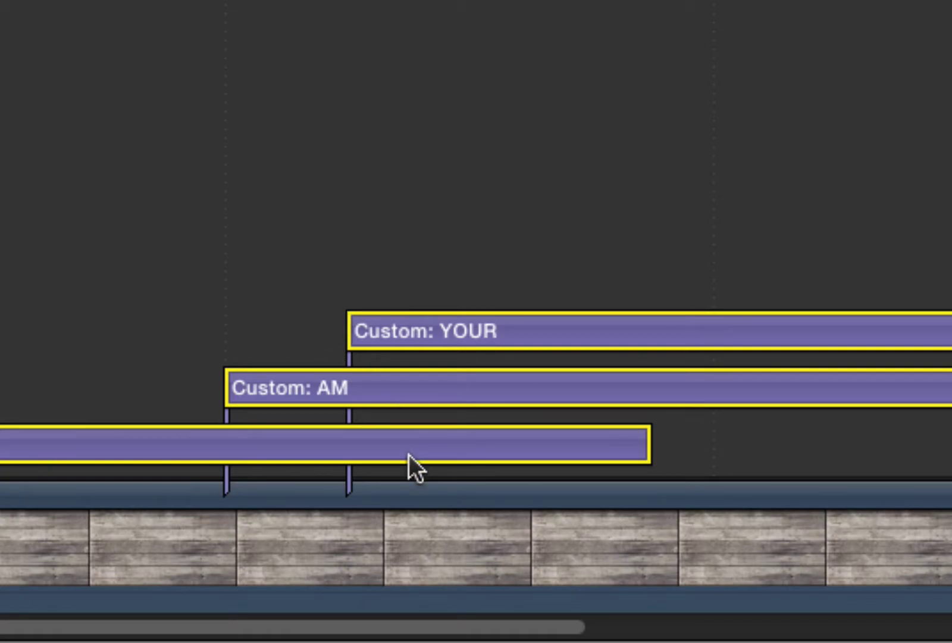
pyautogui.rightClick(410, 327)
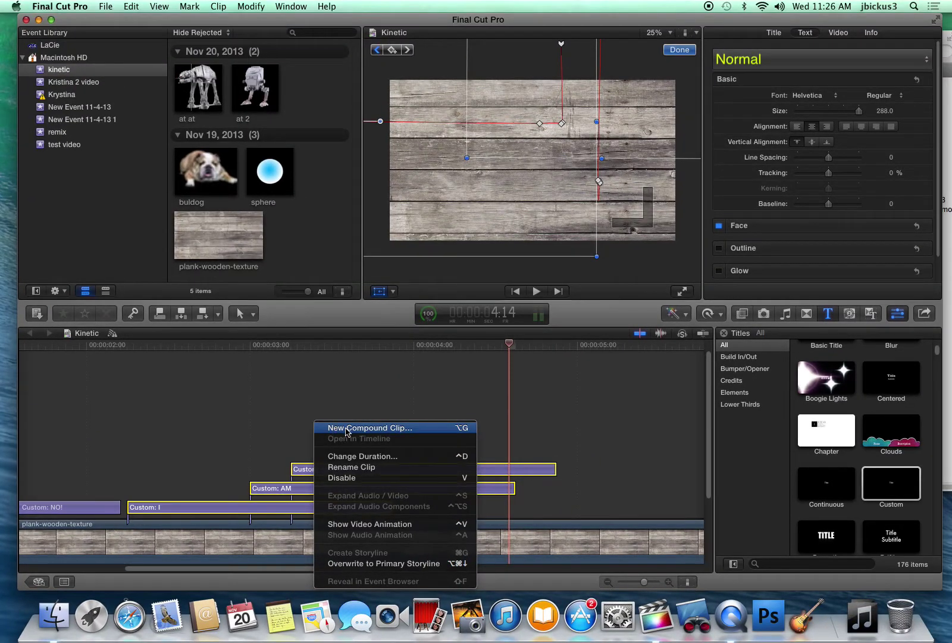
pyautogui.click(346, 431)
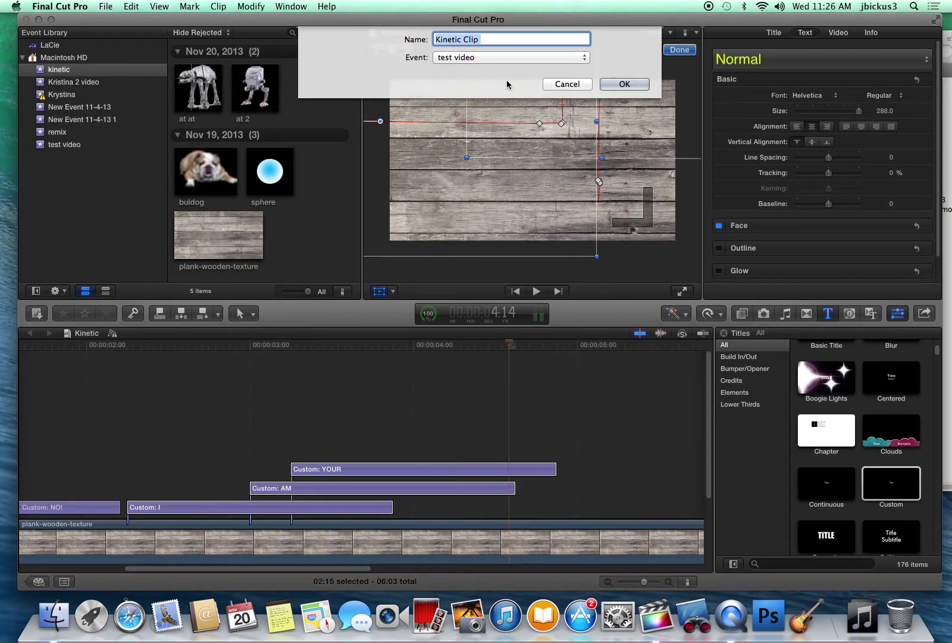
pyautogui.write('1st part')
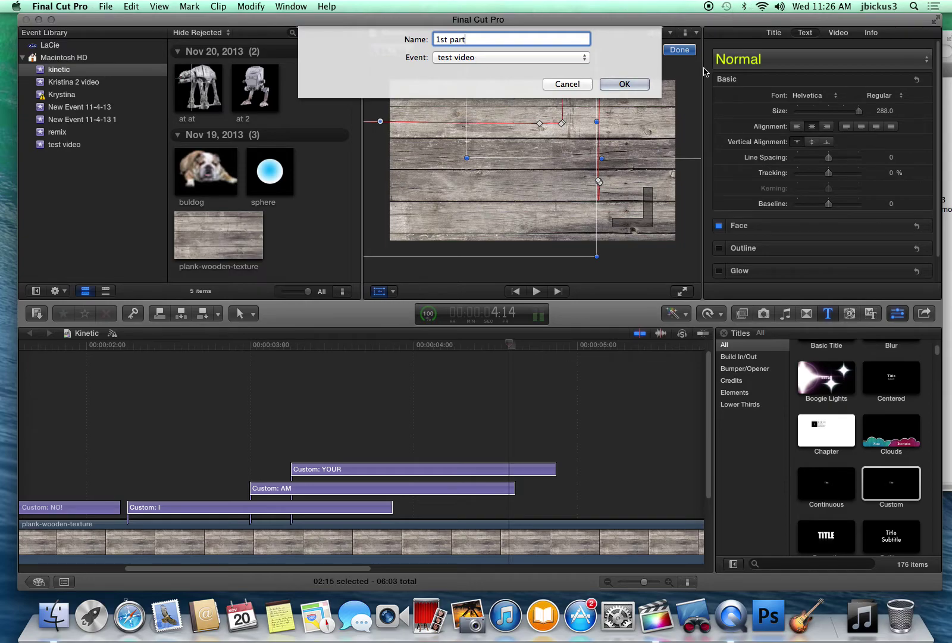
pyautogui.click(631, 83)
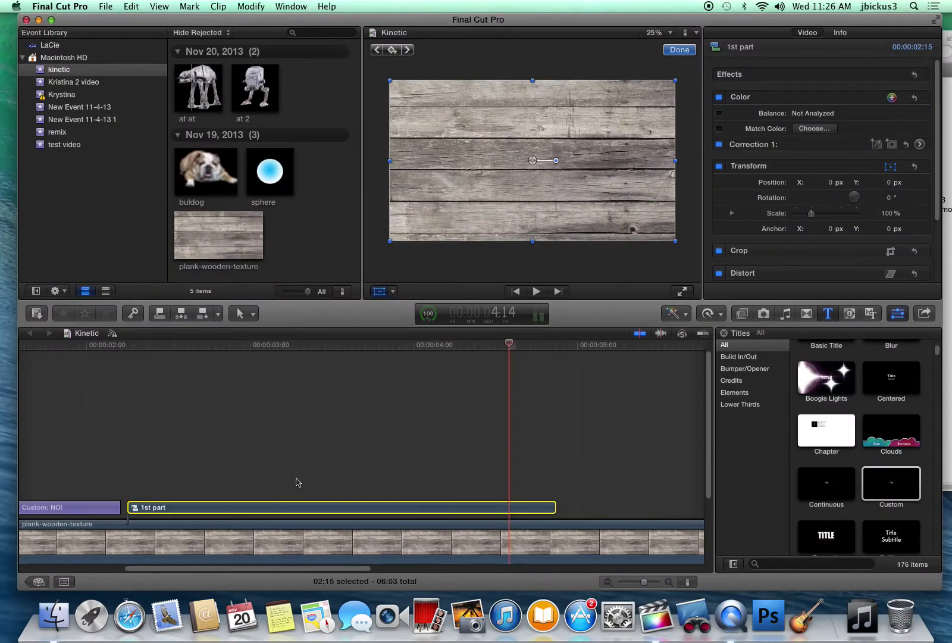
# Step: Break the 1st part compound clip apart into its titles, and undo the break-apart
pyautogui.click(256, 5)
pyautogui.moveTo(211, 5)
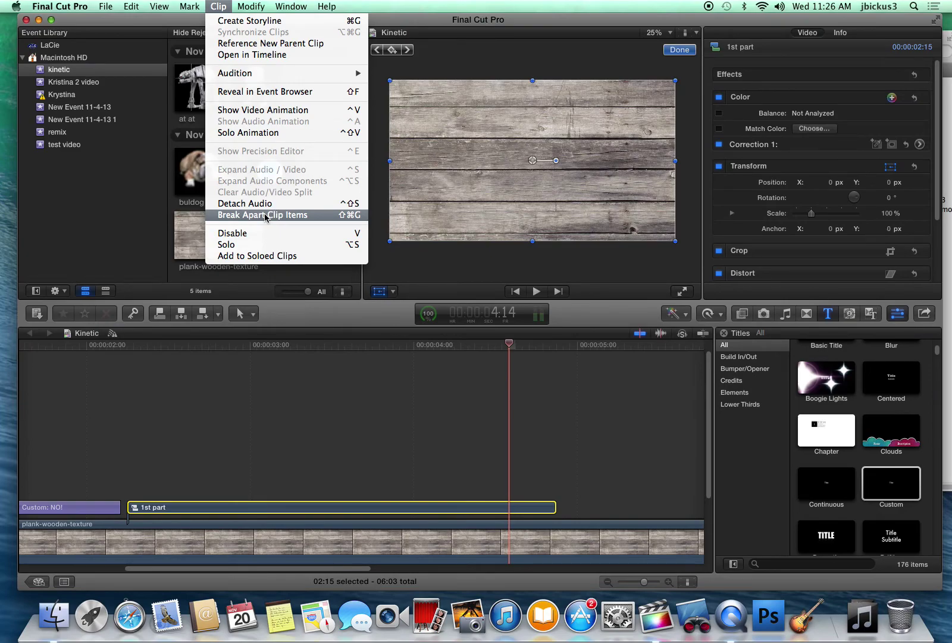
pyautogui.click(265, 215)
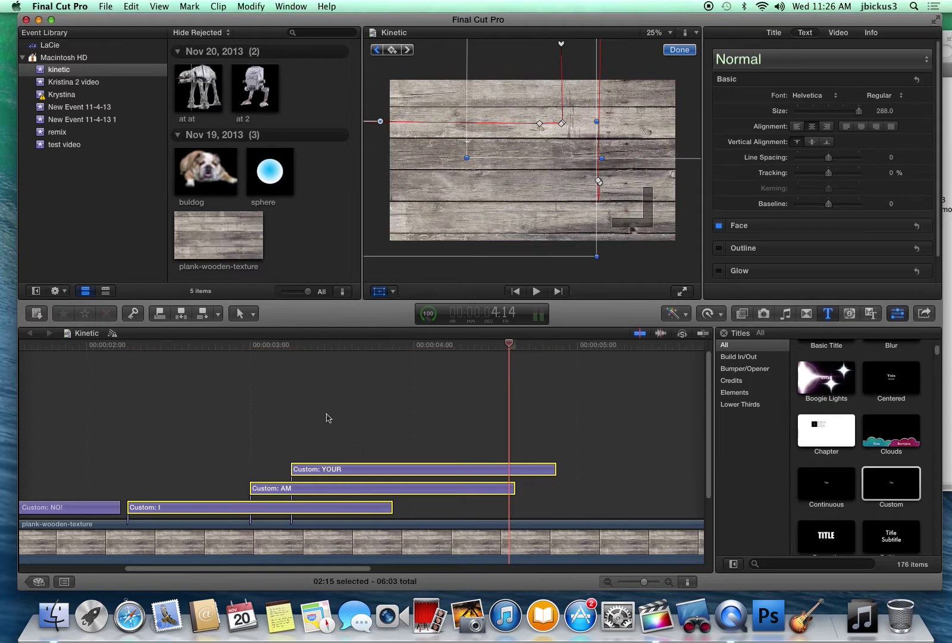
pyautogui.press('super+z')
# Step: Select the 1st part compound clip and play through it from just before its start
pyautogui.click(246, 506)
pyautogui.click(119, 345)
pyautogui.press('space')
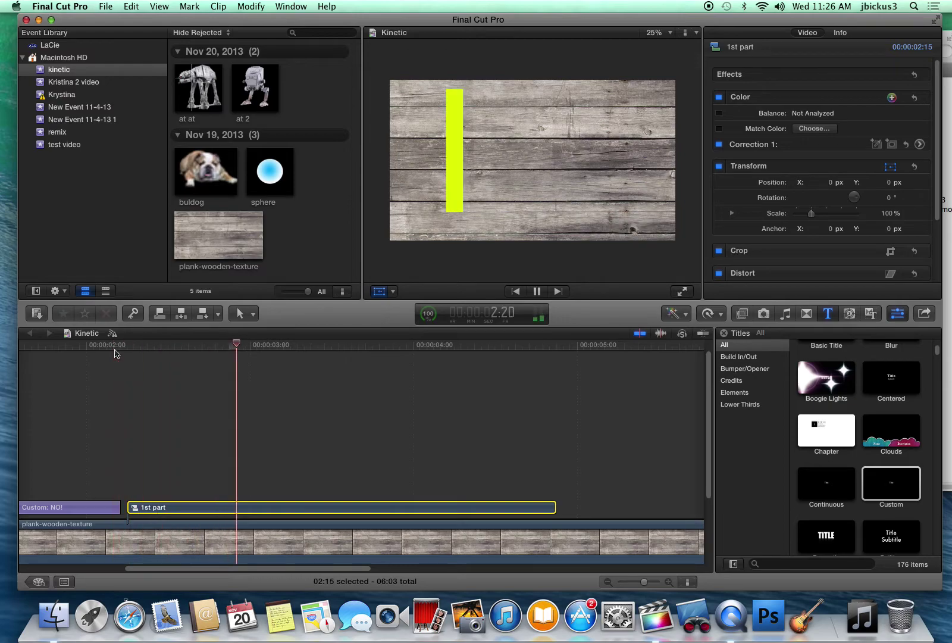
pyautogui.press('space')
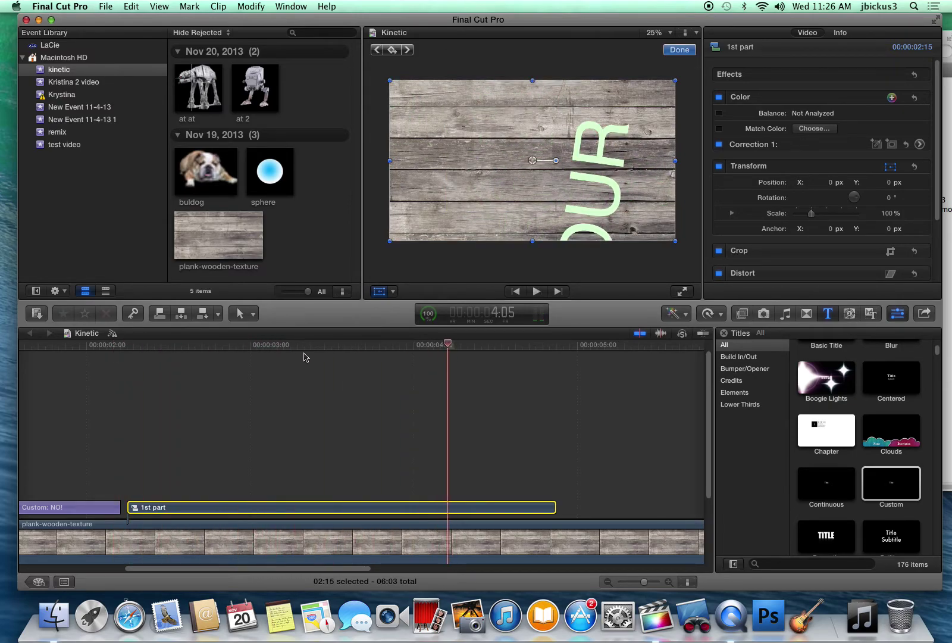
# Step: Add transform keyframes to the 1st part clip at 3:07 and 4:09, and scale it up to about 340% at 4:09
pyautogui.moveTo(447, 344); pyautogui.dragTo(278, 359)
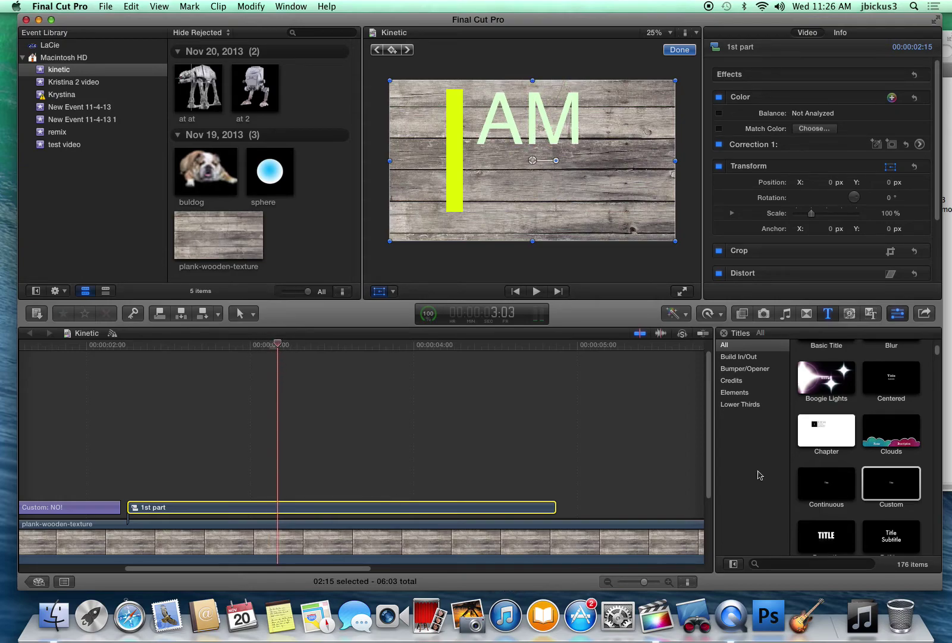
pyautogui.moveTo(711, 425); pyautogui.dragTo(708, 500)
pyautogui.moveTo(280, 348); pyautogui.dragTo(298, 346)
pyautogui.click(392, 50)
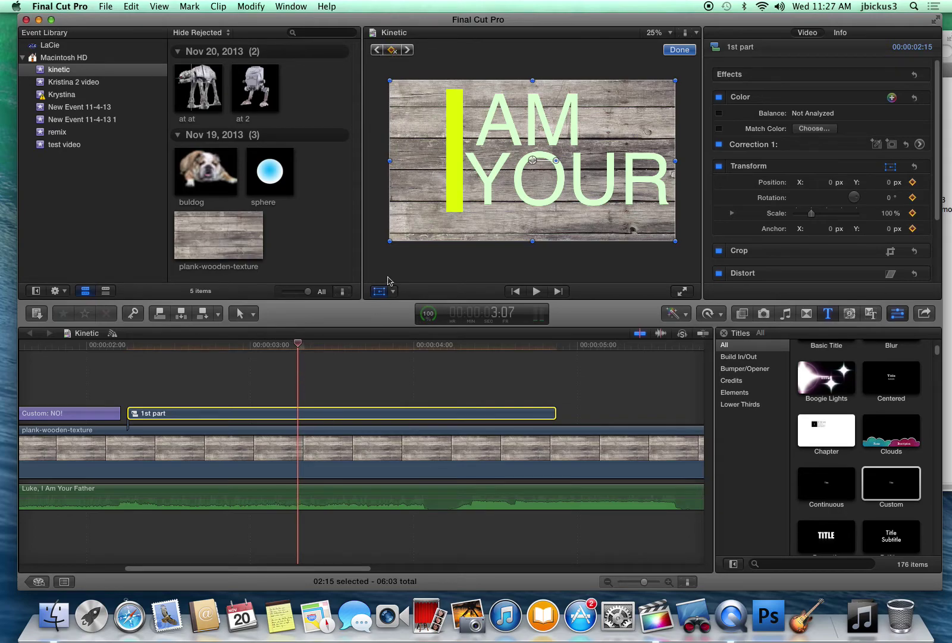
pyautogui.click(297, 346)
pyautogui.moveTo(298, 346); pyautogui.dragTo(478, 340)
pyautogui.click(391, 50)
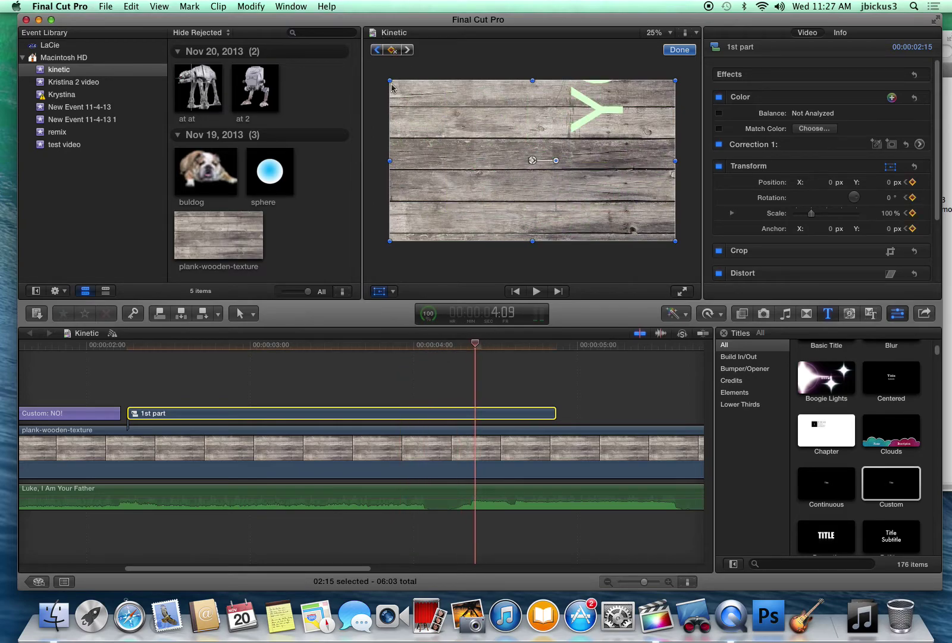
pyautogui.moveTo(390, 81); pyautogui.dragTo(47, 7)
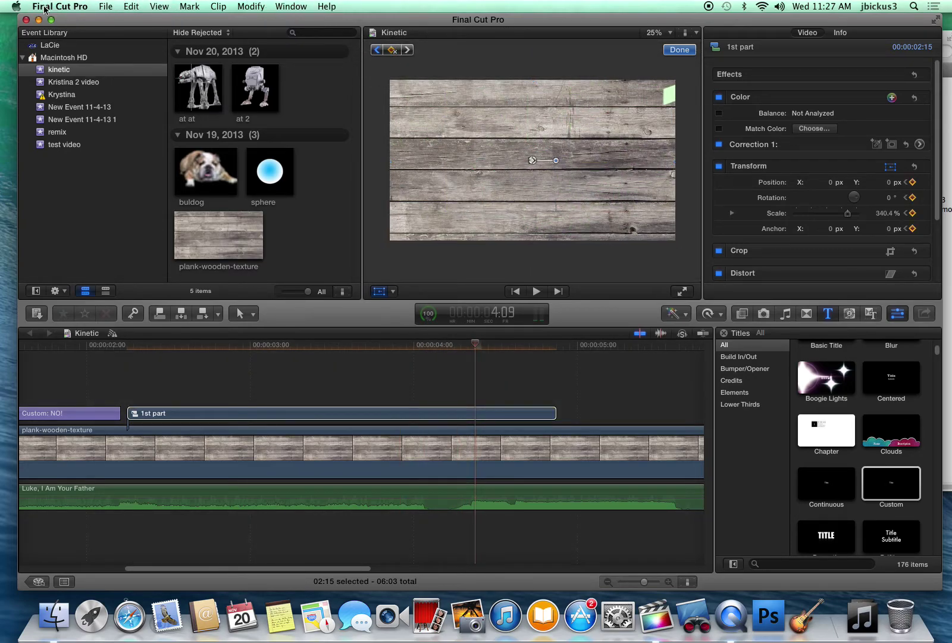
# Step: Play from 2:02 to check the scaling of the 1st part clip
pyautogui.moveTo(476, 353); pyautogui.dragTo(101, 337)
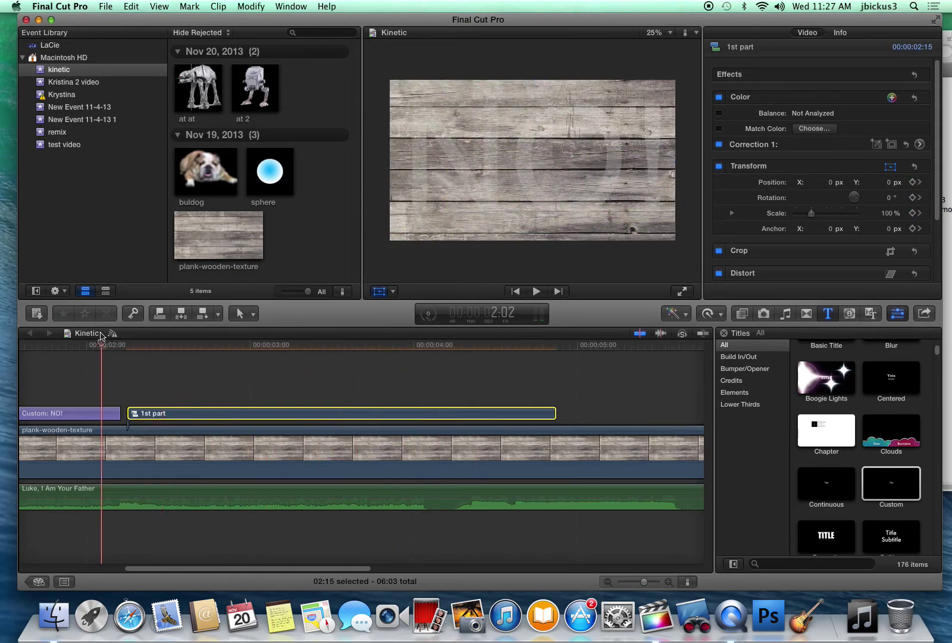
pyautogui.press('space')
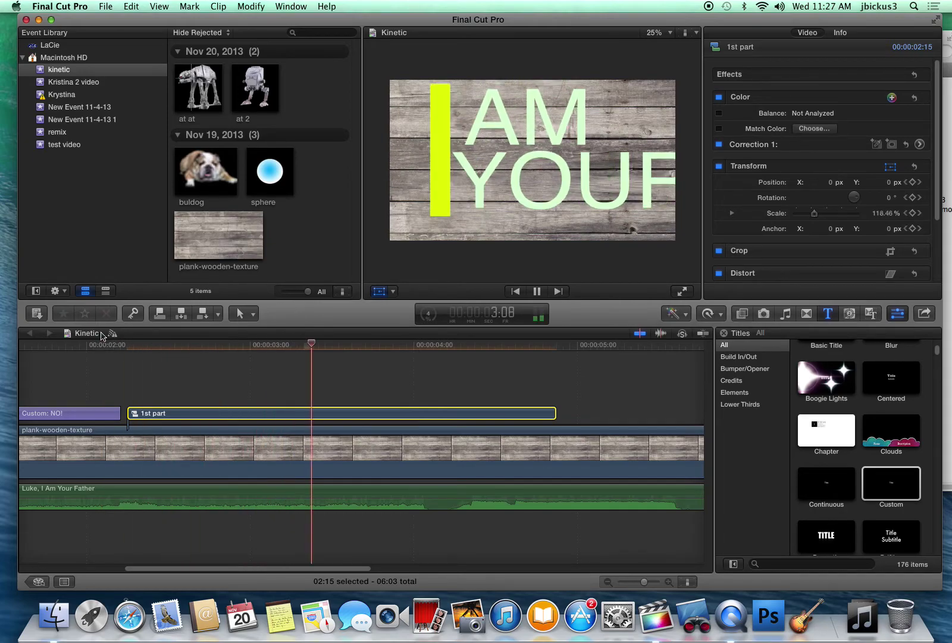
pyautogui.press('space')
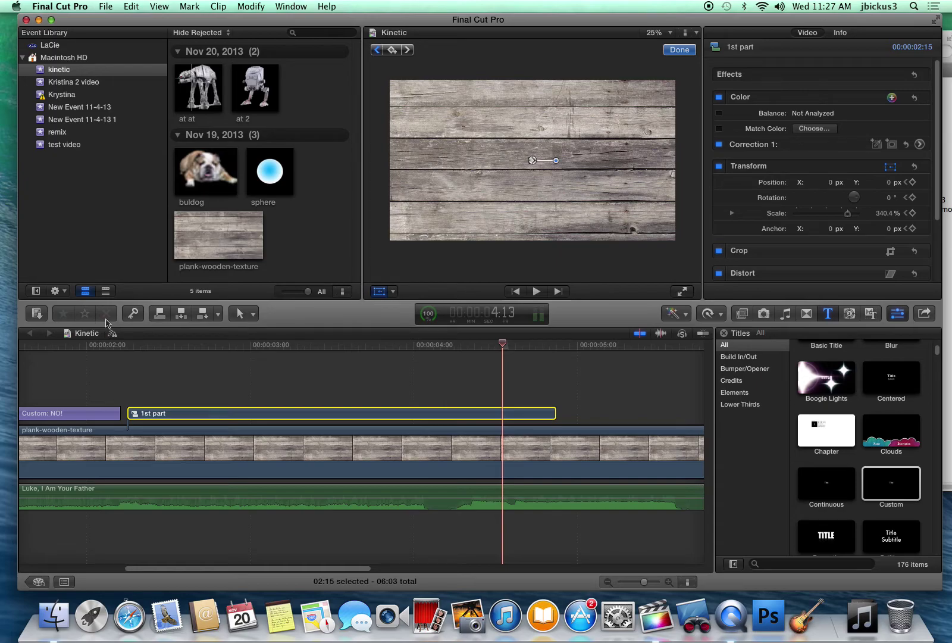
# Step: Break the 1st part compound clip apart into the separate I, AM and YOUR titles
pyautogui.moveTo(479, 348); pyautogui.dragTo(265, 357)
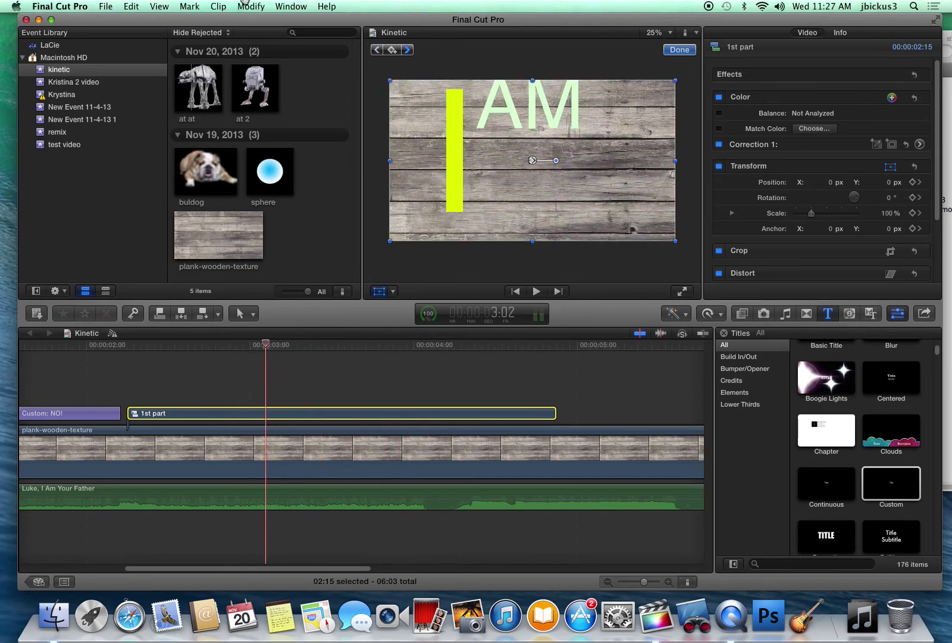
pyautogui.click(218, 6)
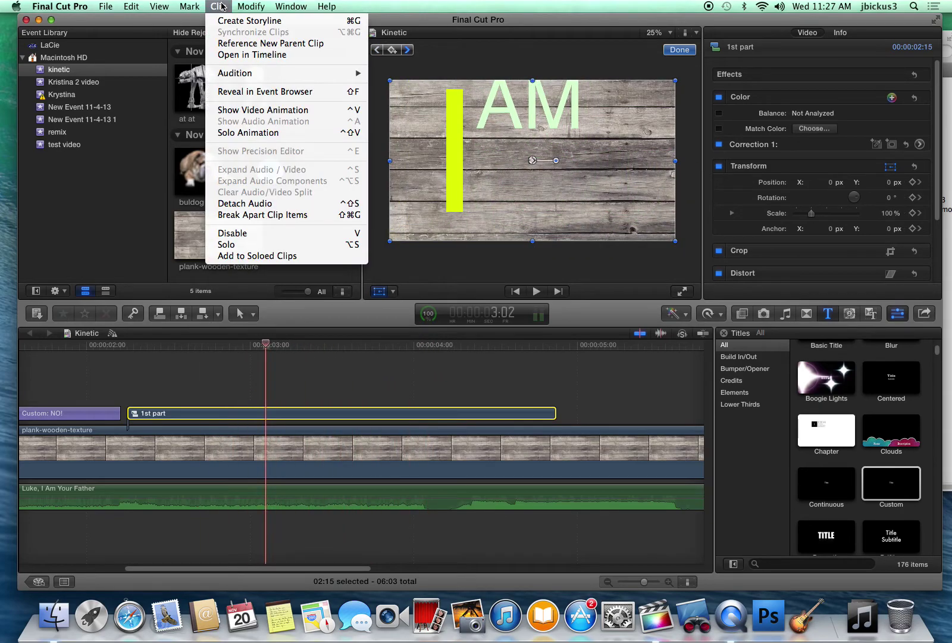
pyautogui.click(260, 215)
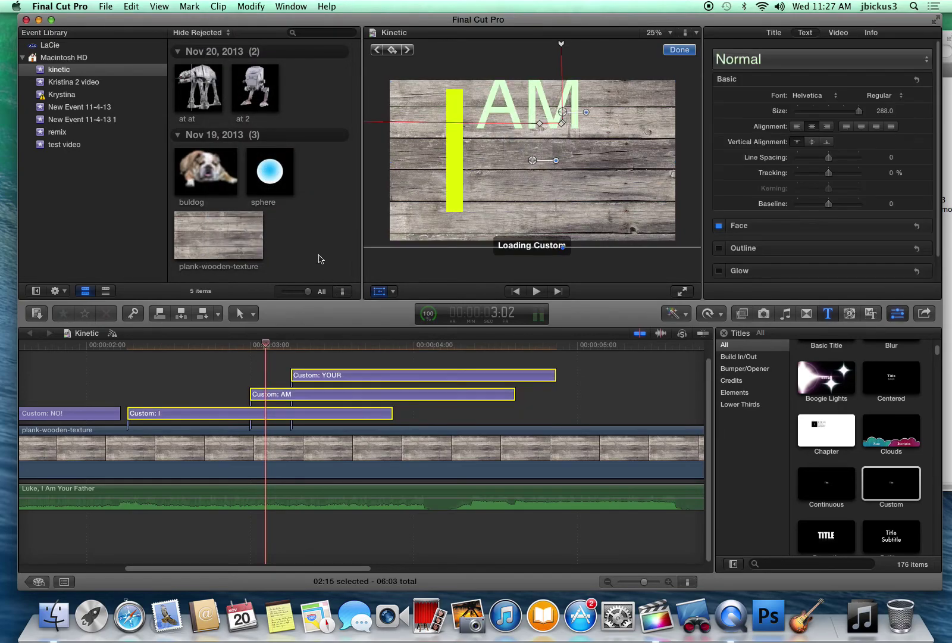
# Step: Select a 4-second range of the at at image and place it above the wood background just after the YOUR title
pyautogui.moveTo(209, 342); pyautogui.dragTo(305, 355)
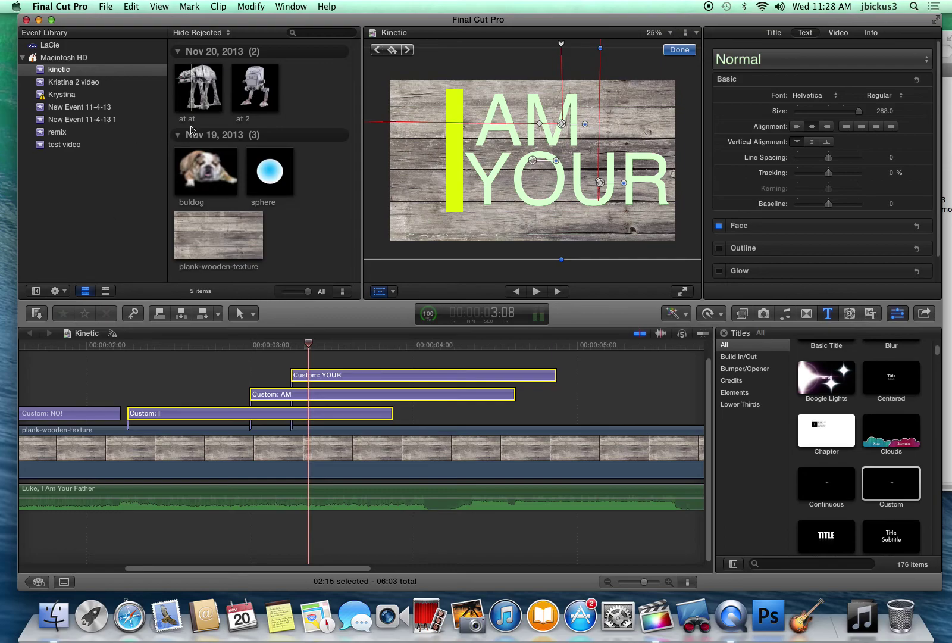
pyautogui.moveTo(182, 80); pyautogui.dragTo(201, 78)
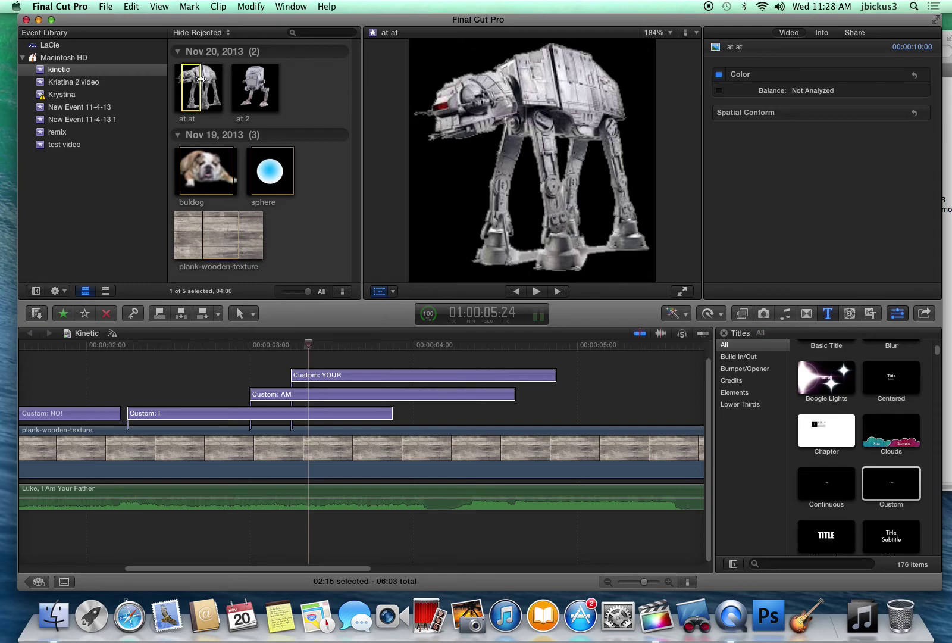
pyautogui.moveTo(197, 84); pyautogui.dragTo(624, 353)
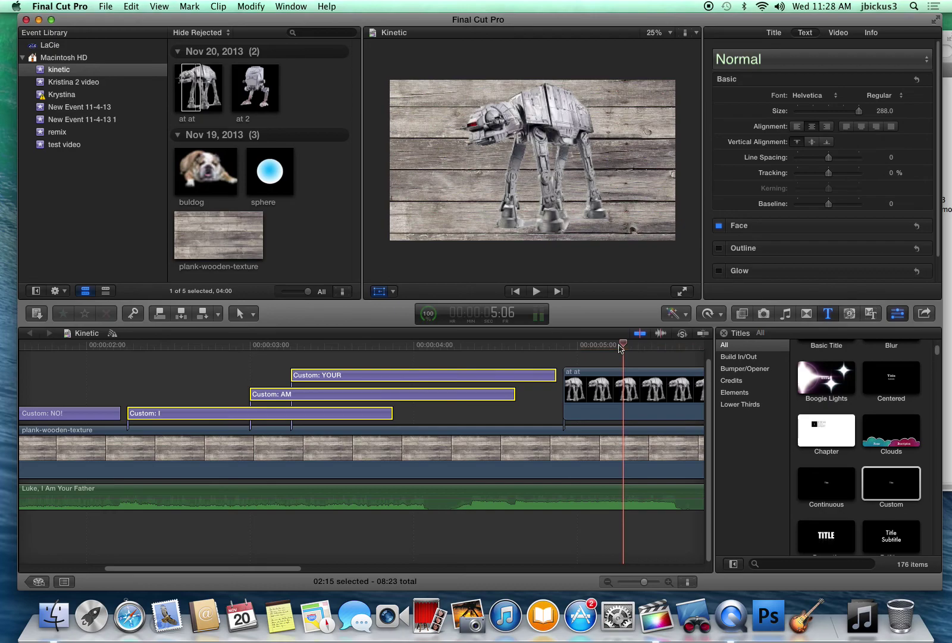
# Step: Switch to QuickTime Player, end the screen recording and enter KINETIC as its file name for saving to the Desktop
pyautogui.click(729, 616)
pyautogui.click(93, 6)
pyautogui.moveTo(124, 5)
pyautogui.click(90, 98)
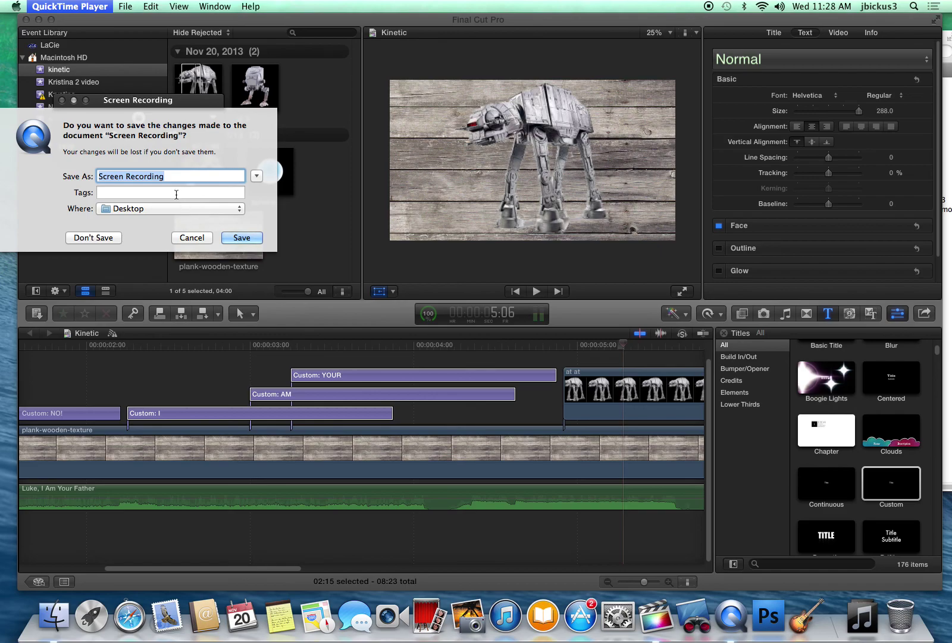
pyautogui.write('KINETIC')
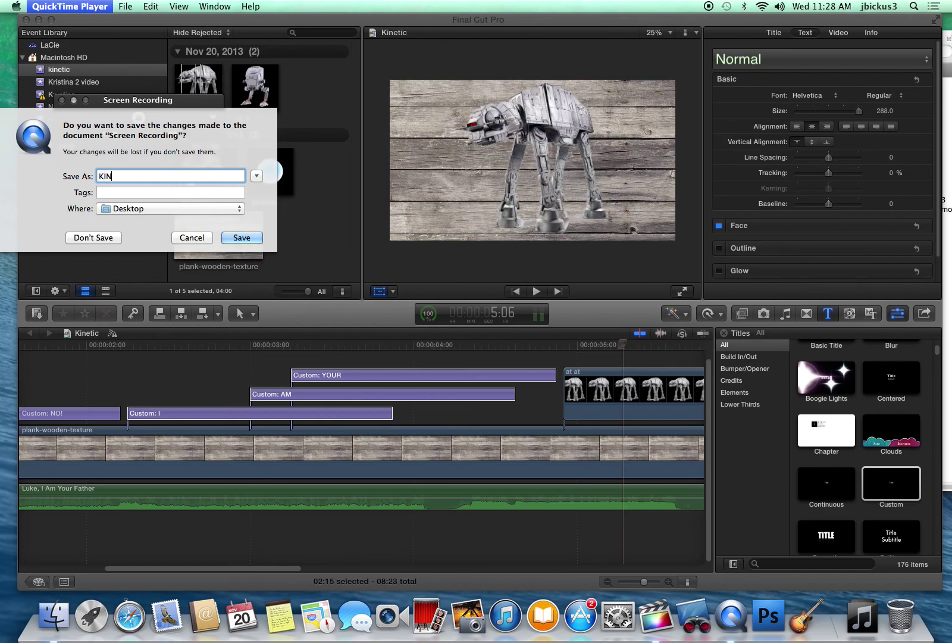